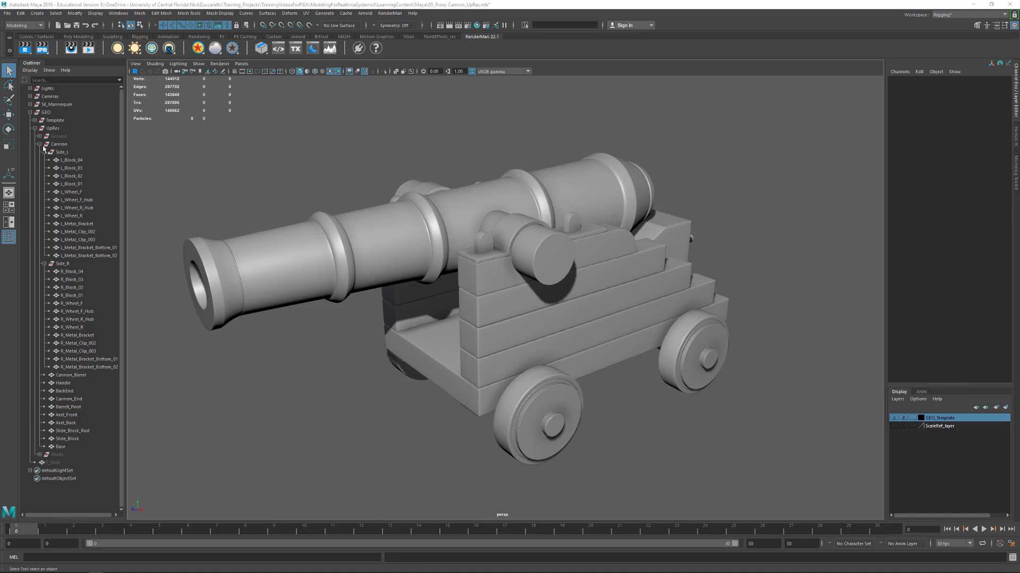
# Collapse the Cannon group, highlight it as a whole and inspect the complete cannon model from several angles
pyautogui.click(39, 144)
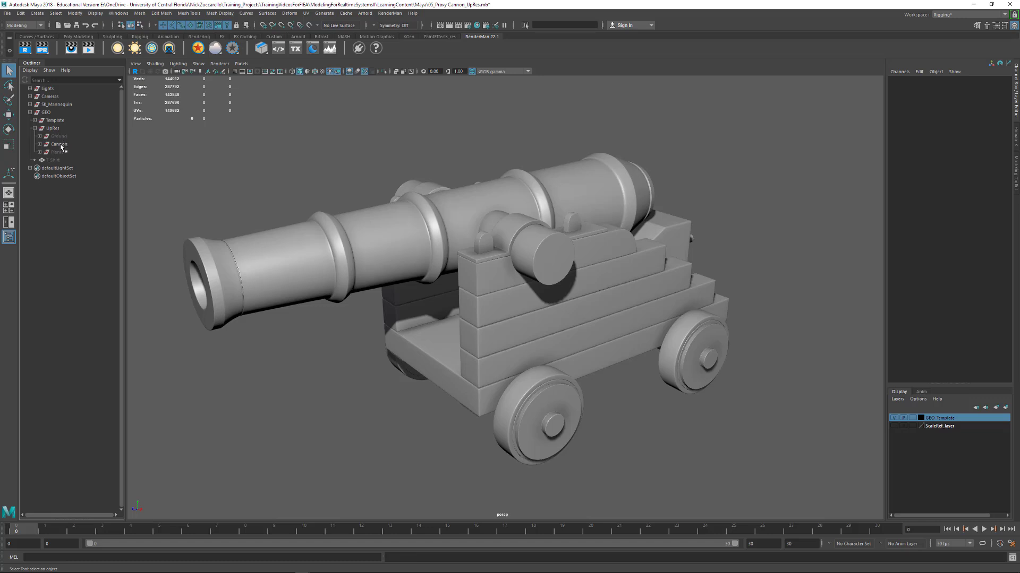
pyautogui.click(60, 144)
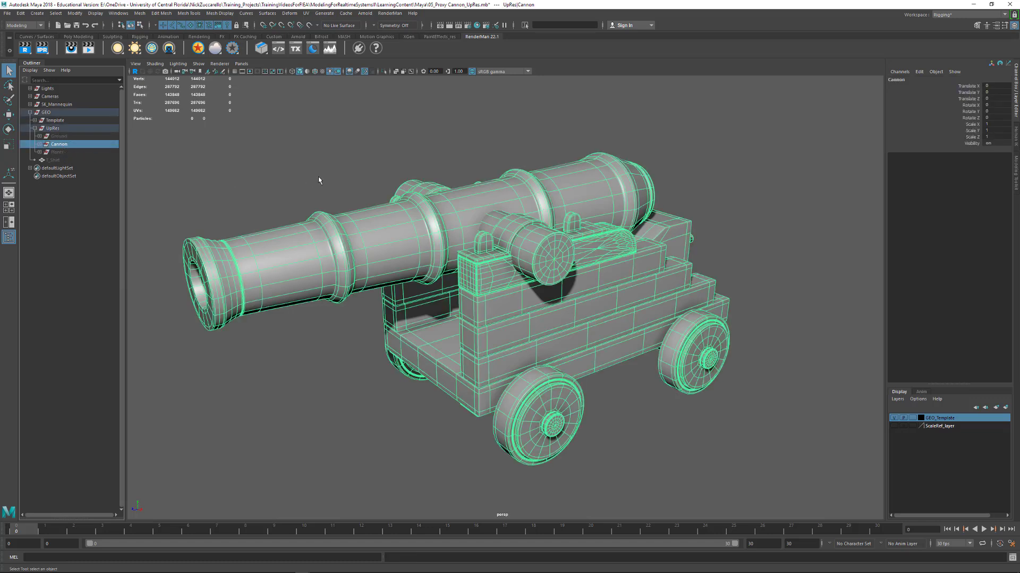
pyautogui.keyDown('alt'); pyautogui.moveTo(647, 432); pyautogui.dragTo(217, 314); pyautogui.keyUp('alt')
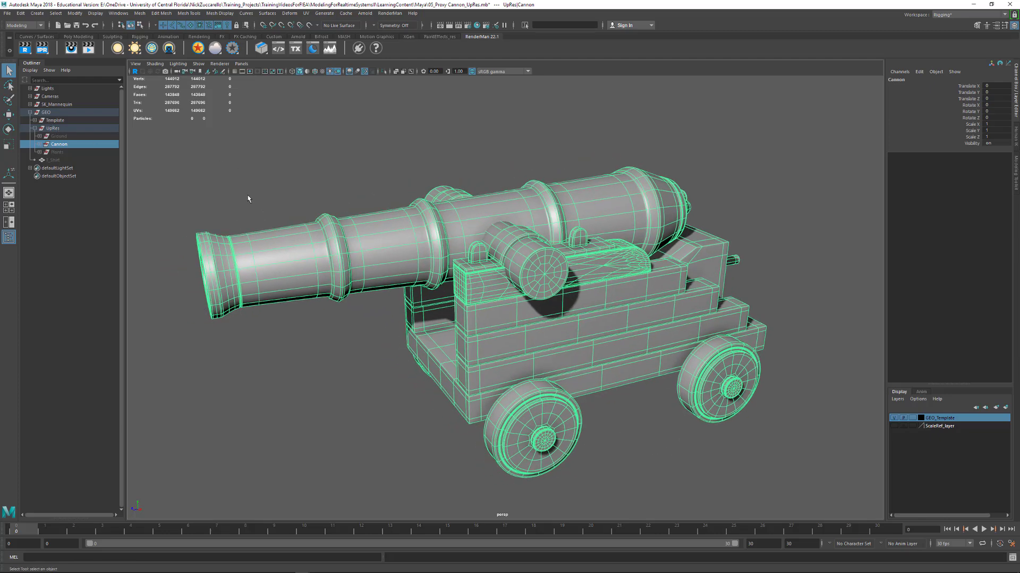
pyautogui.keyDown('alt'); pyautogui.moveTo(248, 198); pyautogui.dragTo(294, 205); pyautogui.keyUp('alt')
pyautogui.click(290, 204)
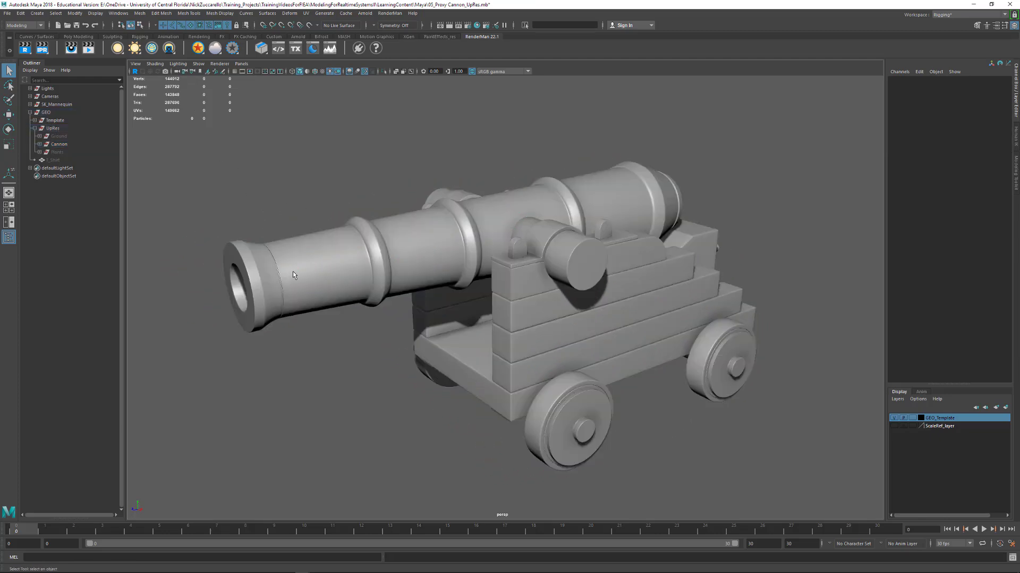
pyautogui.keyDown('alt'); pyautogui.moveTo(292, 272); pyautogui.dragTo(335, 274); pyautogui.keyUp('alt')
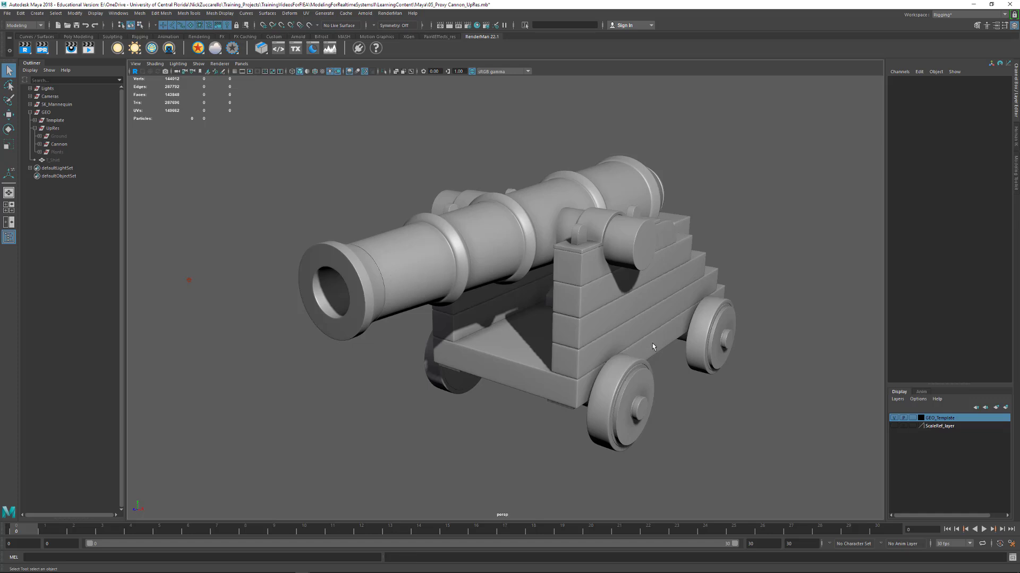
pyautogui.keyDown('alt'); pyautogui.moveTo(501, 314); pyautogui.dragTo(480, 313); pyautogui.keyUp('alt')
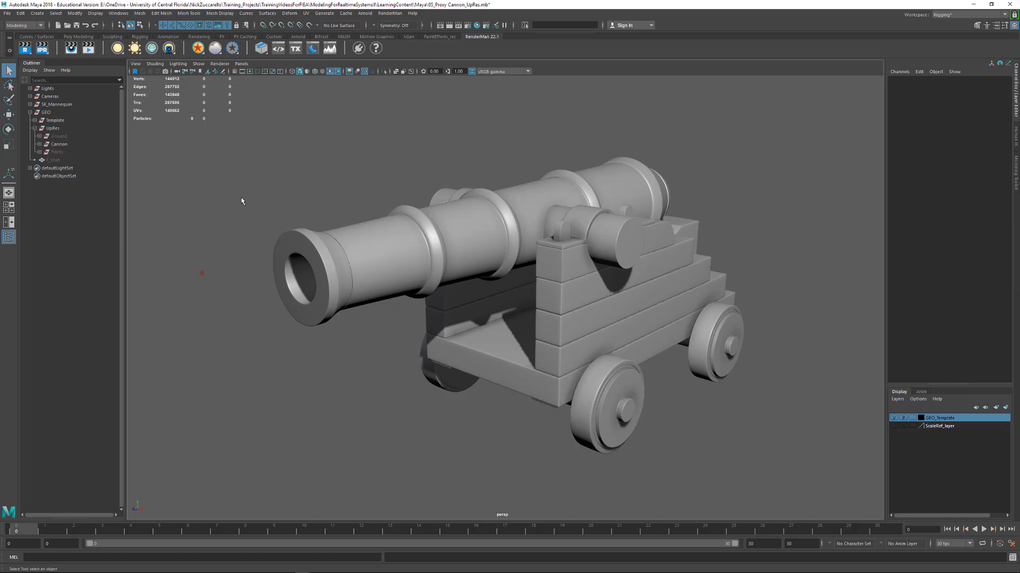
pyautogui.keyDown('alt'); pyautogui.moveTo(460, 171); pyautogui.dragTo(553, 256); pyautogui.keyUp('alt')
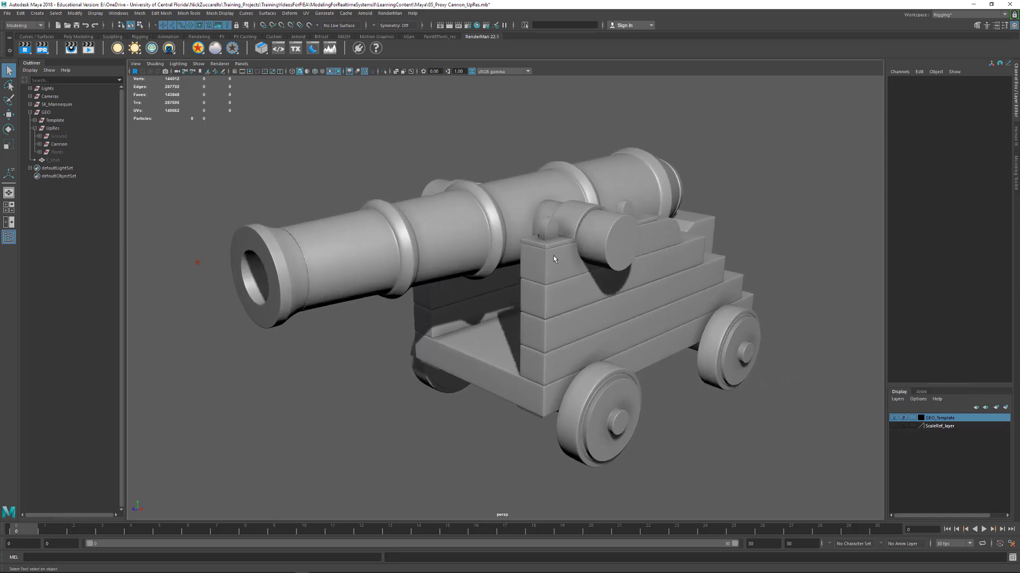
# Expand the Cannon group and highlight its Side_L and Side_R subgroups in turn to check which parts they hold
pyautogui.click(66, 145)
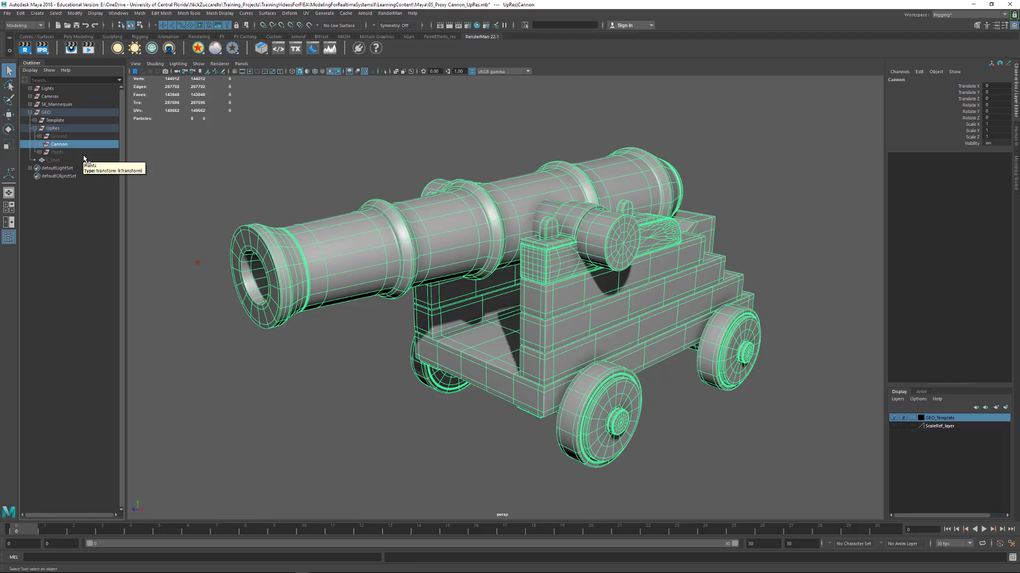
pyautogui.click(39, 145)
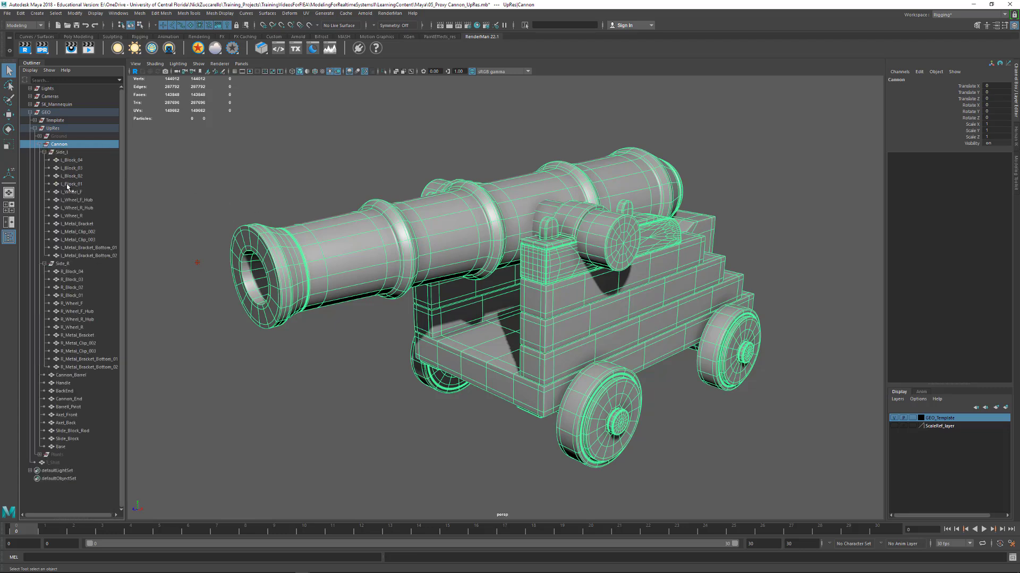
pyautogui.click(61, 152)
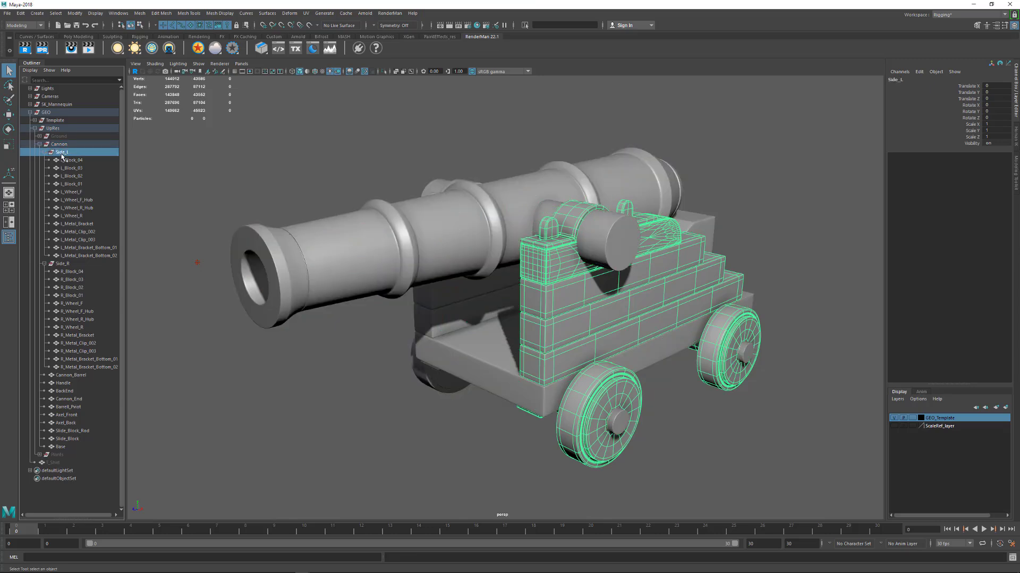
pyautogui.click(69, 263)
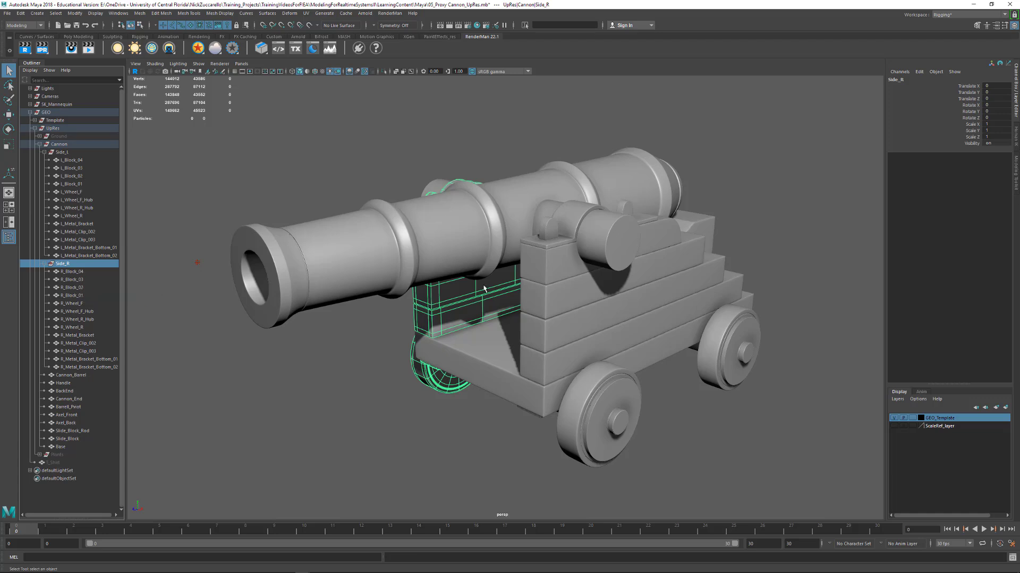
# Select the four left-side blocks L_Block_04 to L_Block_01 together and look up the mesh Combine command, then clear the selection
pyautogui.click(544, 276)
pyautogui.keyDown('shift'); pyautogui.click(546, 304); pyautogui.keyUp('shift')
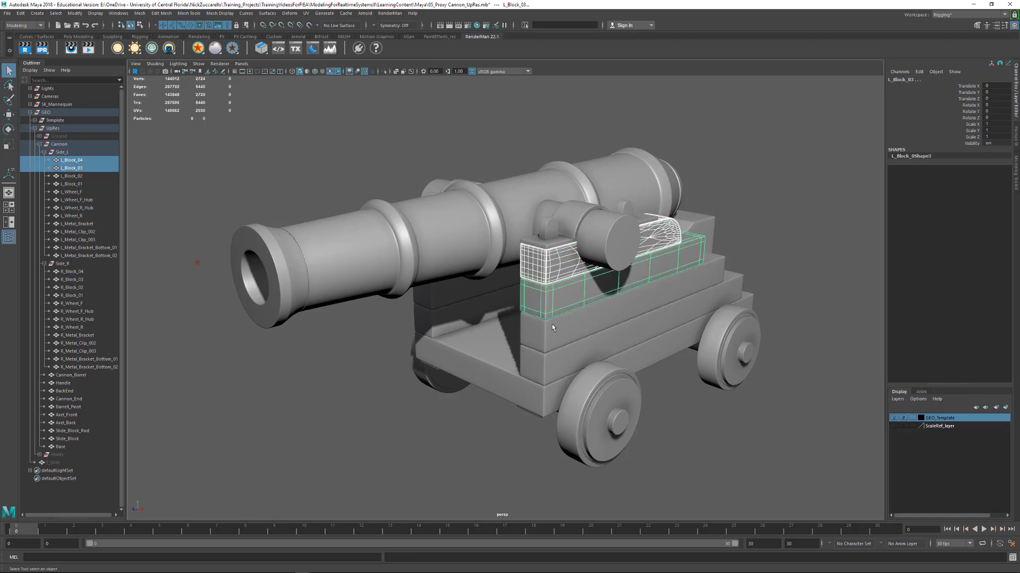
pyautogui.keyDown('shift'); pyautogui.click(553, 329); pyautogui.keyUp('shift')
pyautogui.keyDown('shift'); pyautogui.click(557, 368); pyautogui.keyUp('shift')
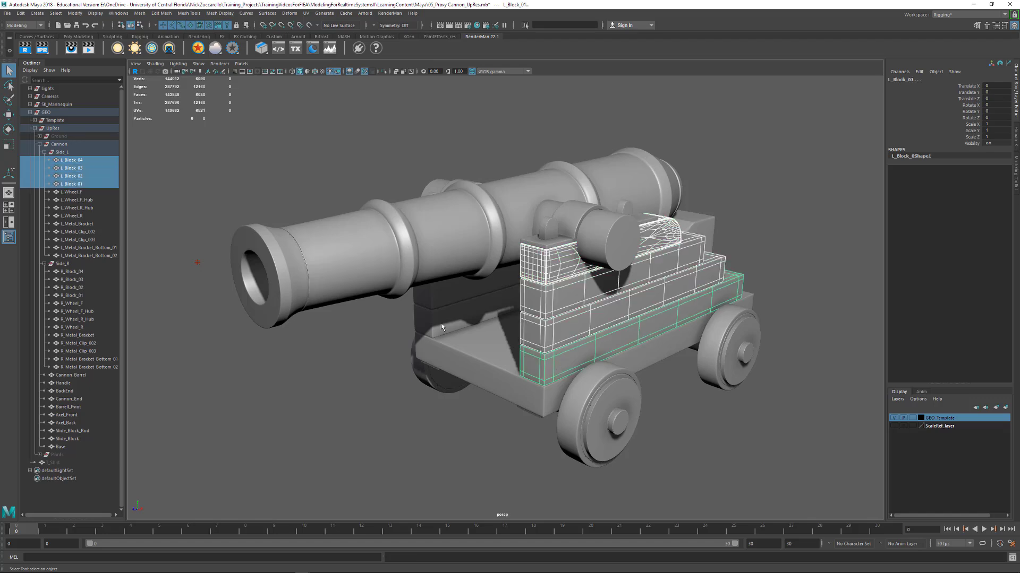
pyautogui.click(155, 14)
pyautogui.moveTo(142, 13)
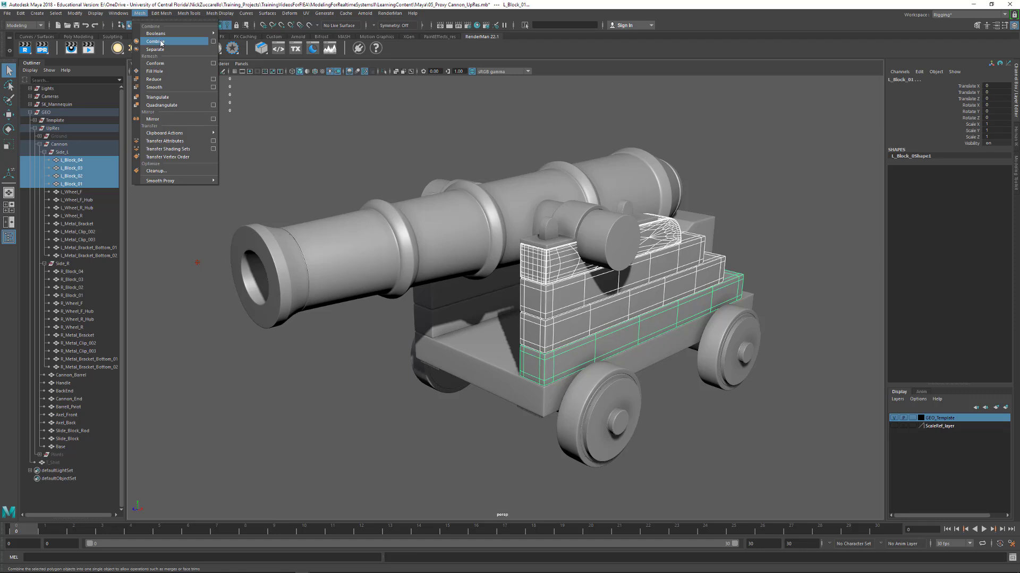
pyautogui.click(524, 467)
# Examine the front left wheel and its hub separately and together, look through the mesh commands and clear the selection
pyautogui.click(586, 407)
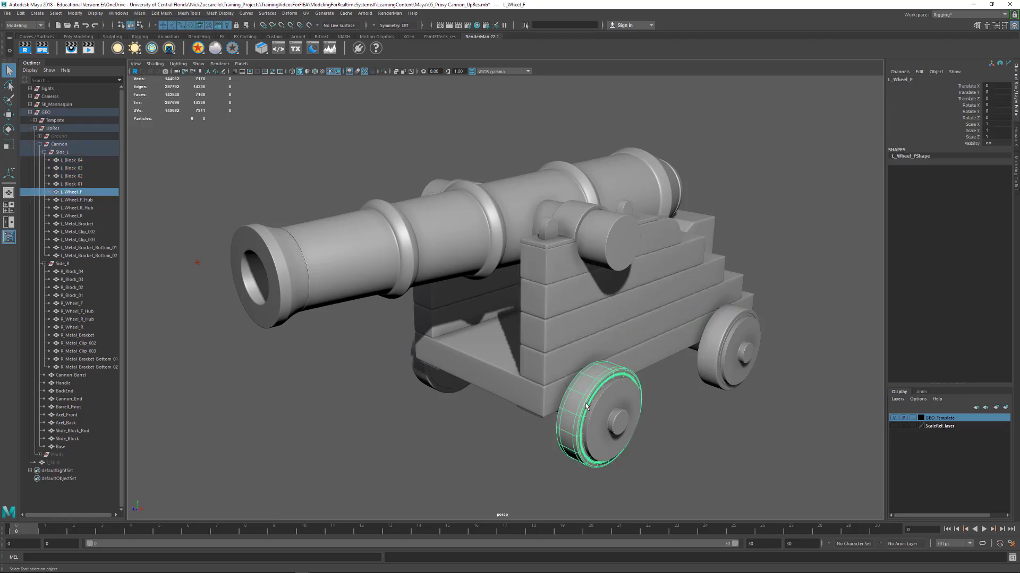
pyautogui.click(606, 409)
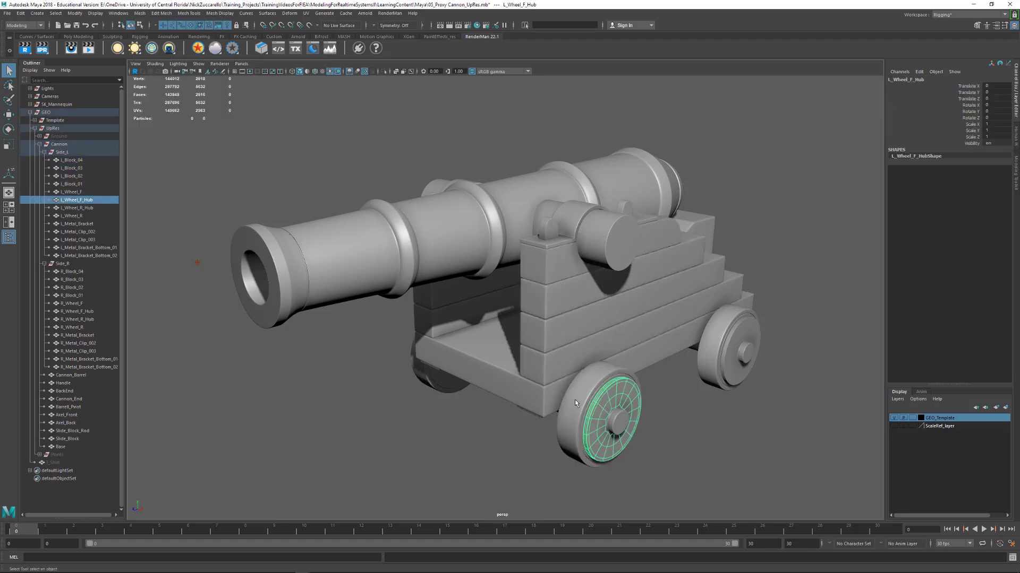
pyautogui.click(575, 399)
pyautogui.keyDown('shift'); pyautogui.click(605, 406); pyautogui.keyUp('shift')
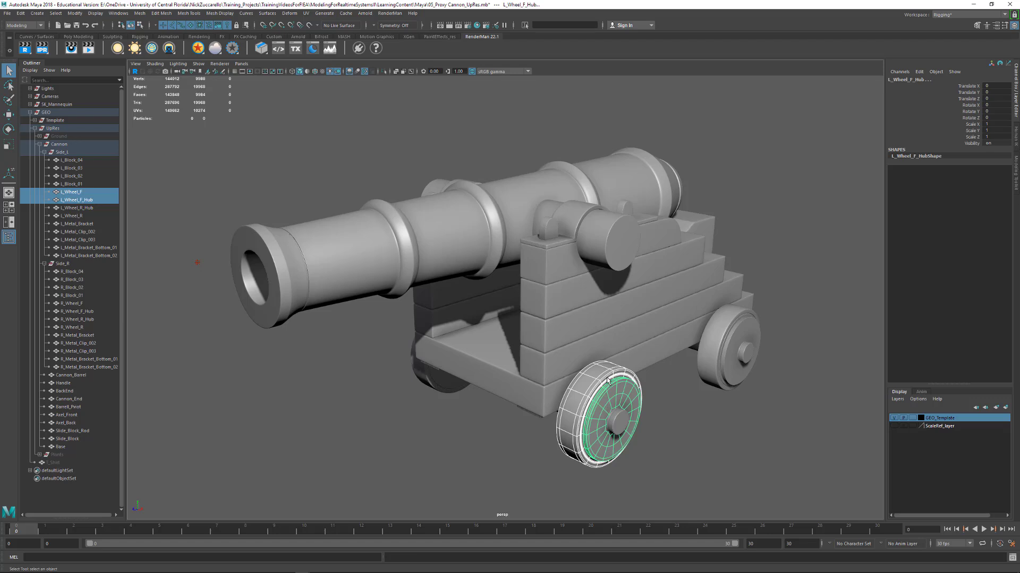
pyautogui.click(142, 15)
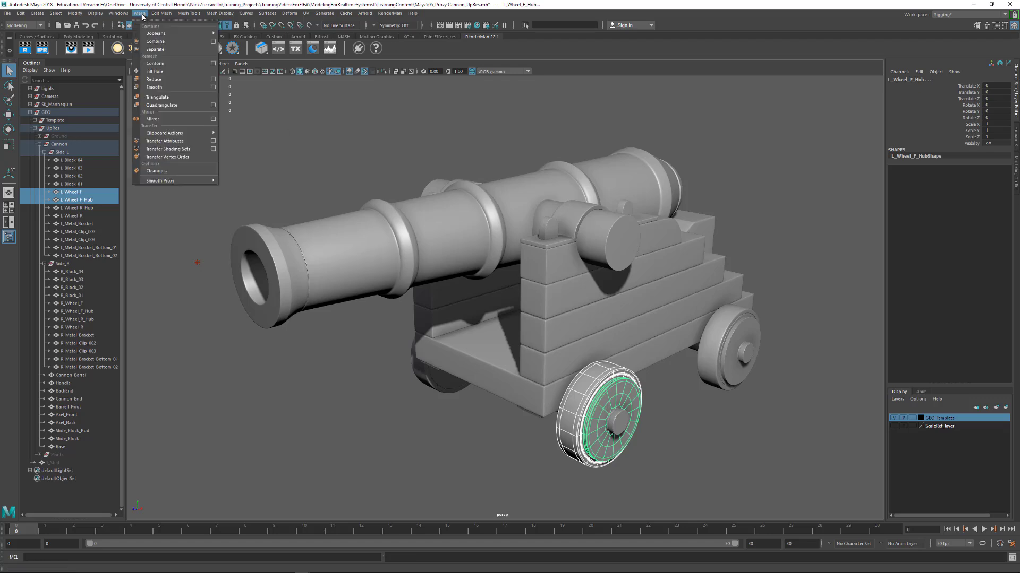
pyautogui.moveTo(189, 13)
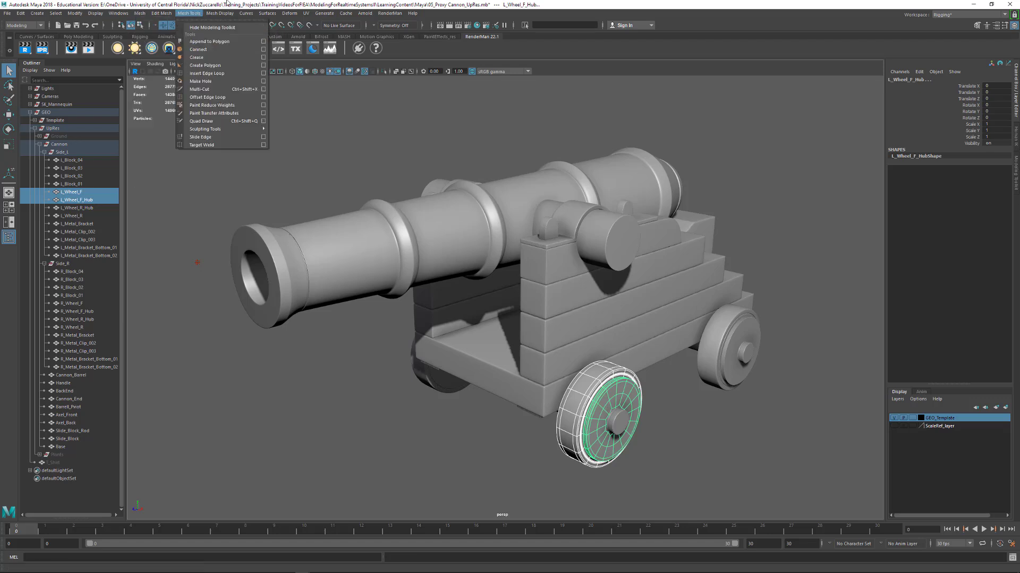
pyautogui.click(226, 3)
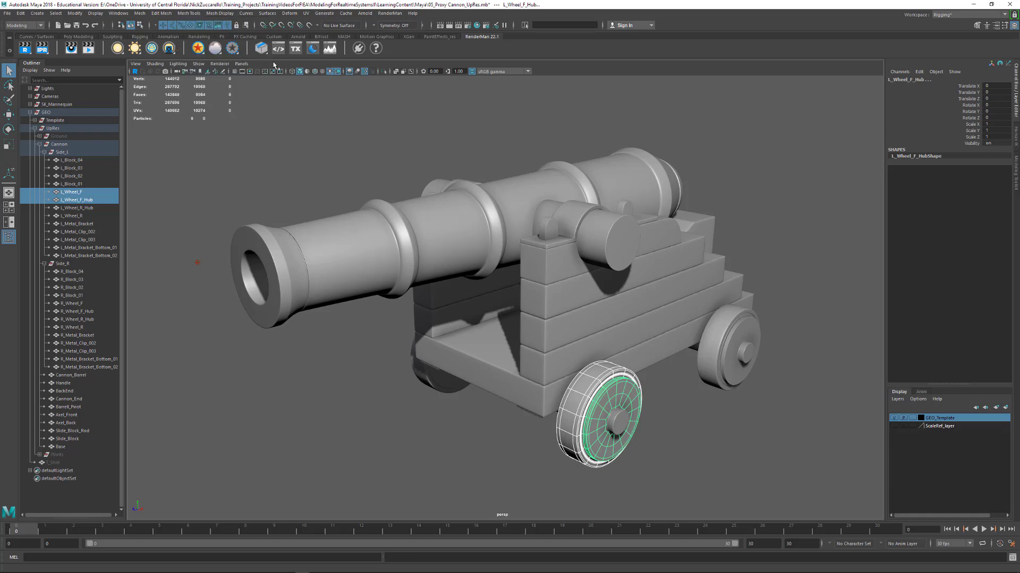
pyautogui.click(712, 456)
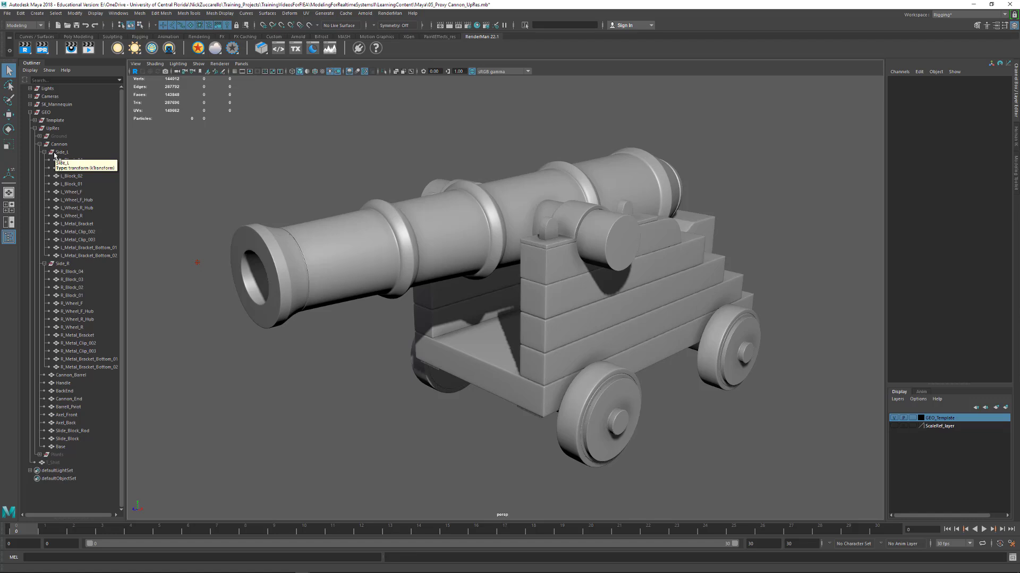
# Check the naming of the individual carriage blocks on both sides by highlighting them one after another
pyautogui.click(546, 267)
pyautogui.click(546, 307)
pyautogui.click(548, 335)
pyautogui.click(553, 367)
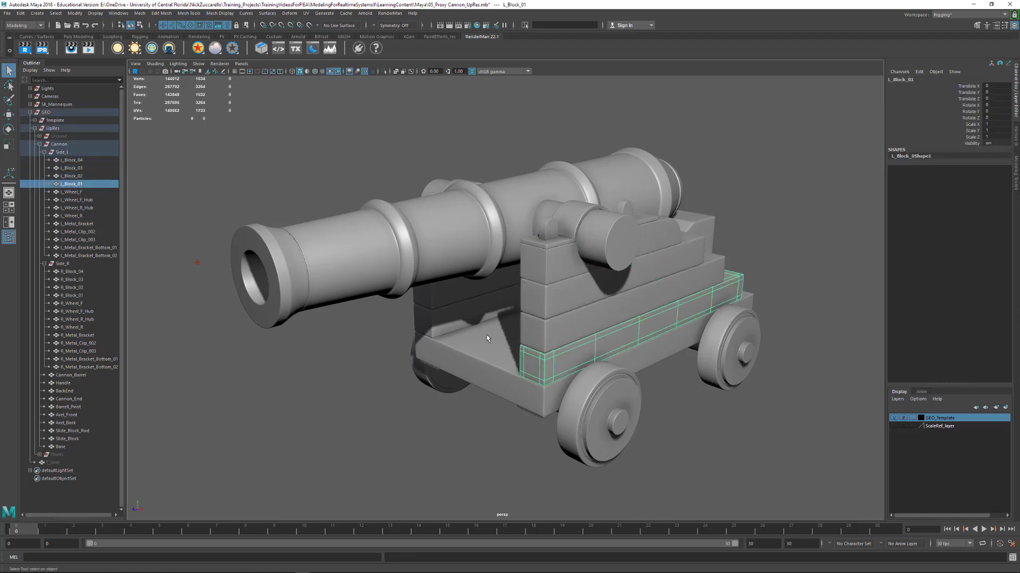
pyautogui.click(430, 323)
pyautogui.click(432, 300)
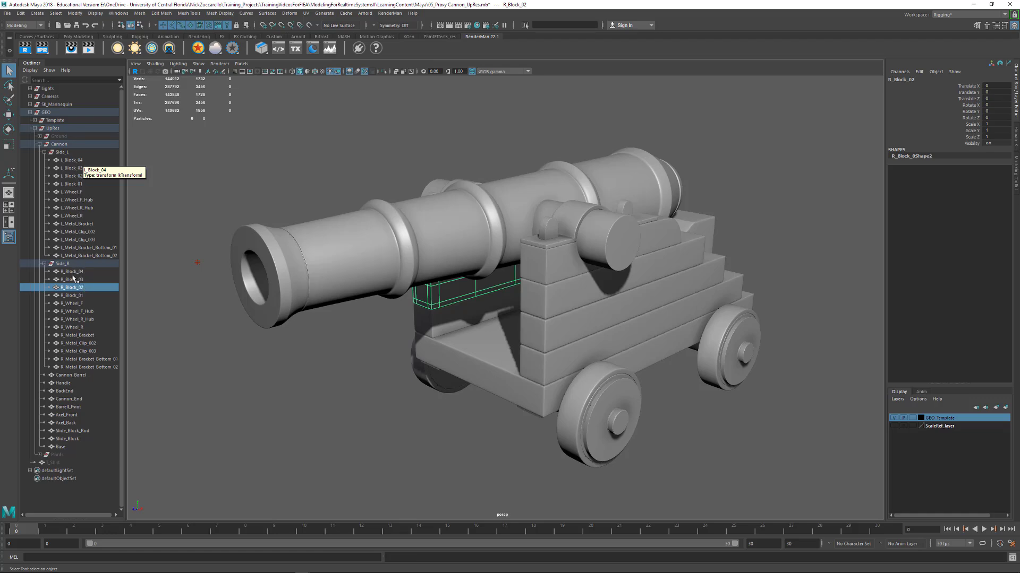
# Try adding the hierarchy name prefix LL_ to all parts in Side_L, from L_Block_04 to L_Metal_Bracket_Bottom_02, and undo it
pyautogui.click(68, 160)
pyautogui.keyDown('shift'); pyautogui.click(79, 256); pyautogui.keyUp('shift')
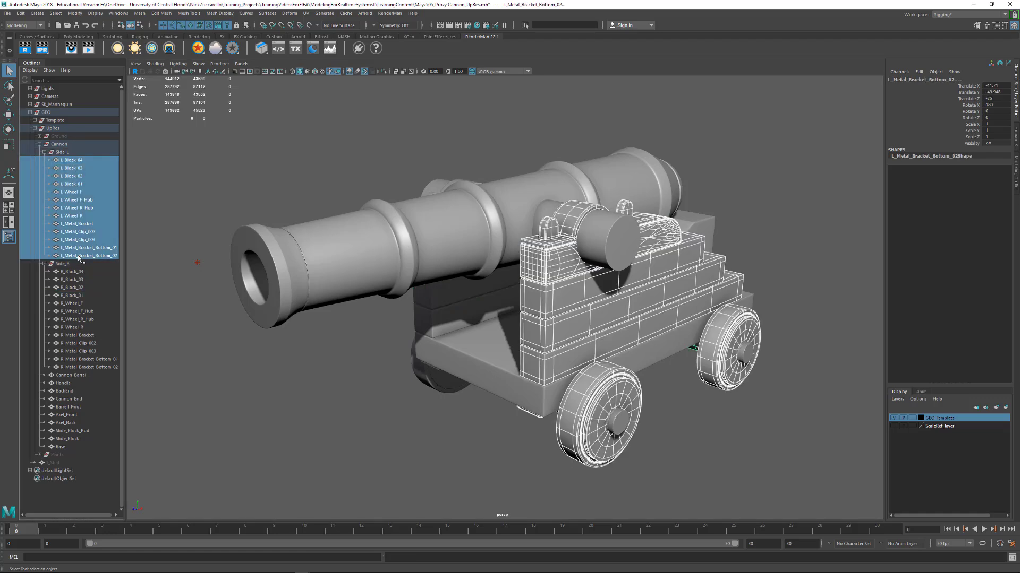
pyautogui.click(74, 14)
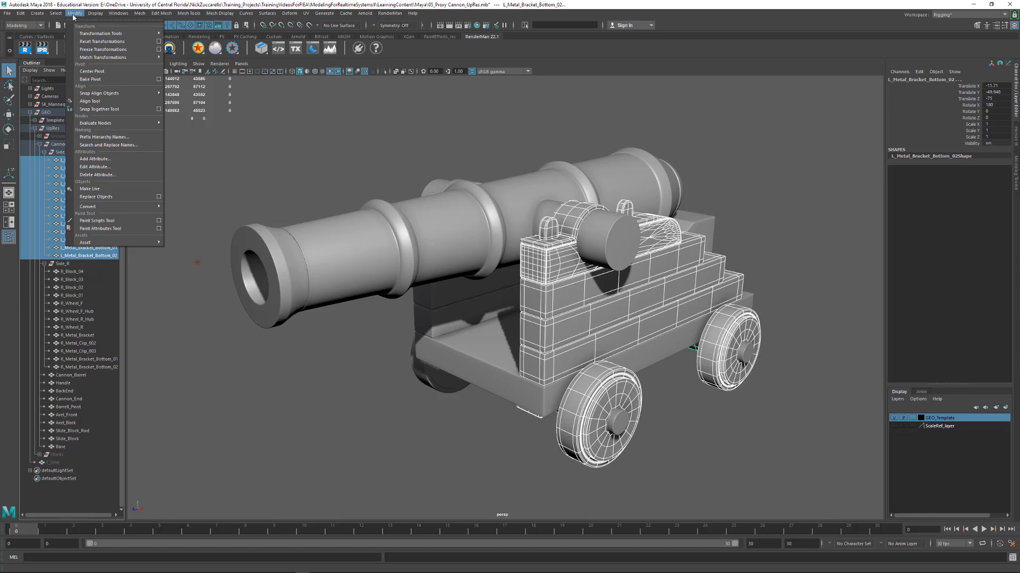
pyautogui.click(121, 137)
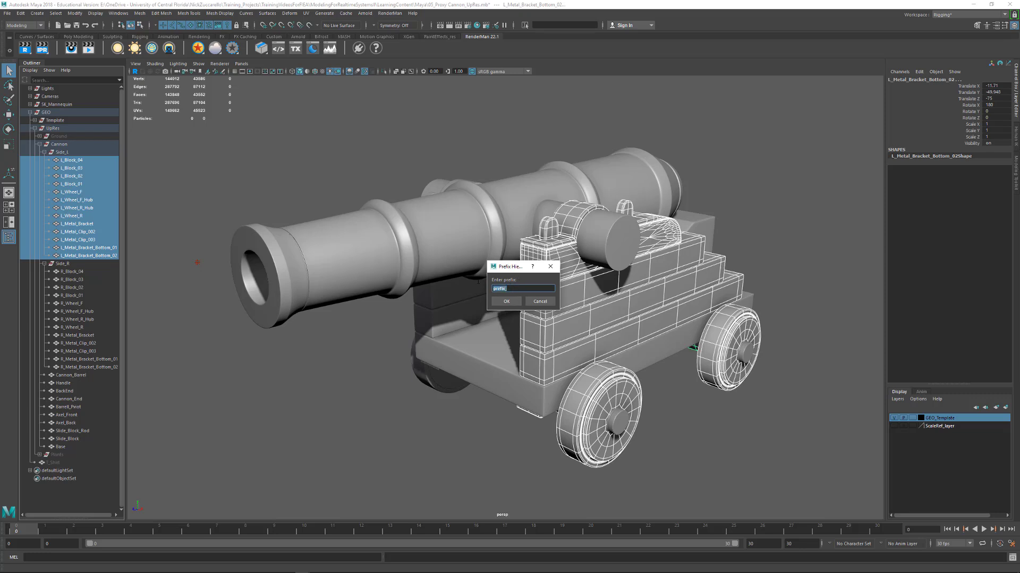
pyautogui.write('LL_')
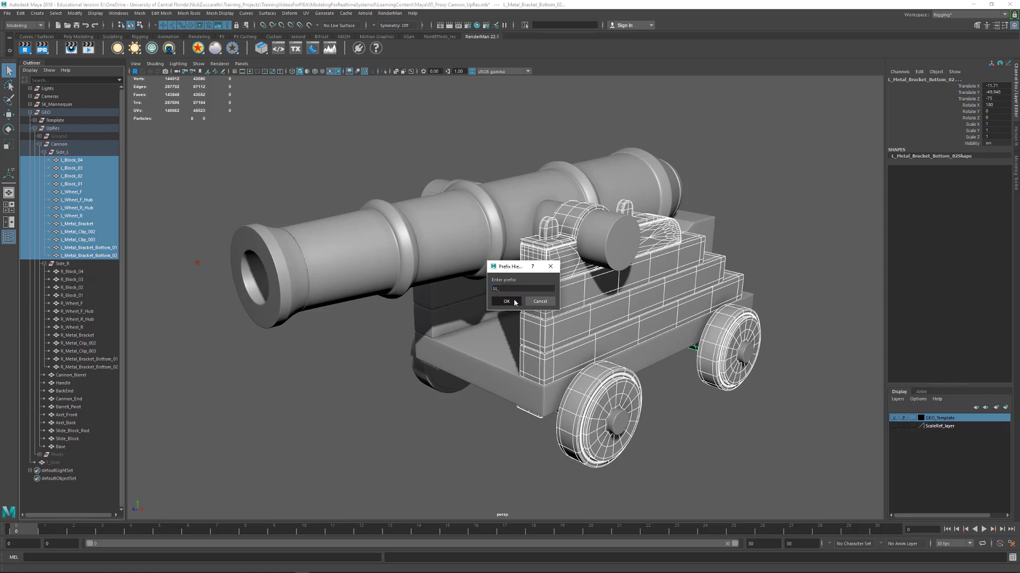
pyautogui.click(506, 301)
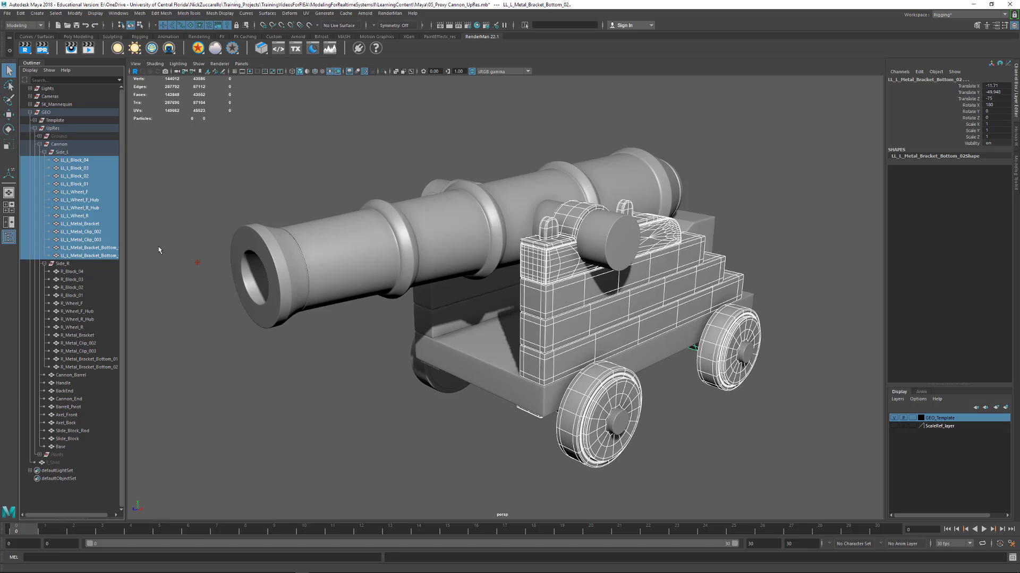
pyautogui.hotkey('ctrl', 'z')
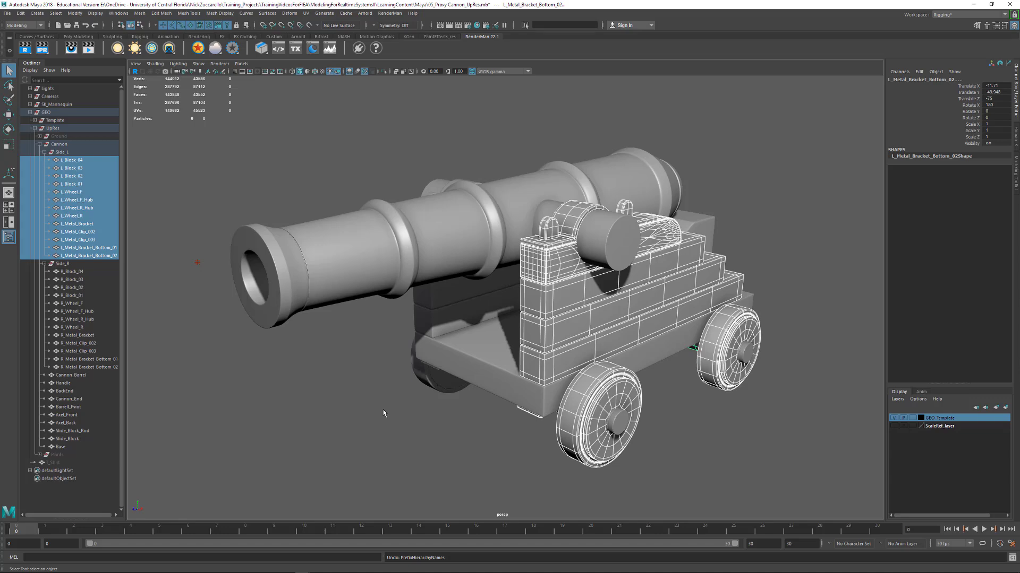
# Start exporting the Cannon group as a selection with FBX export as the file type
pyautogui.click(64, 144)
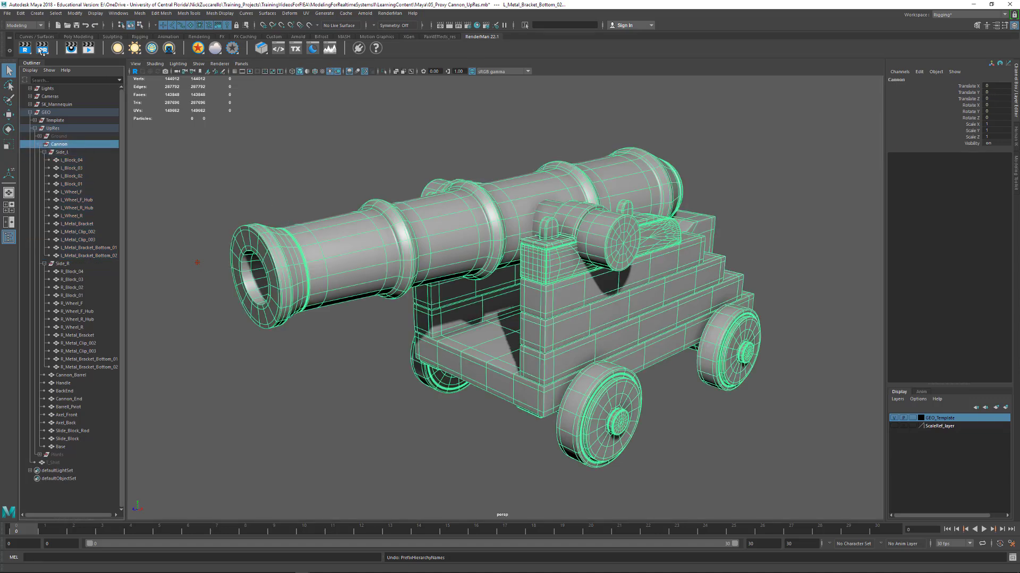
pyautogui.click(7, 14)
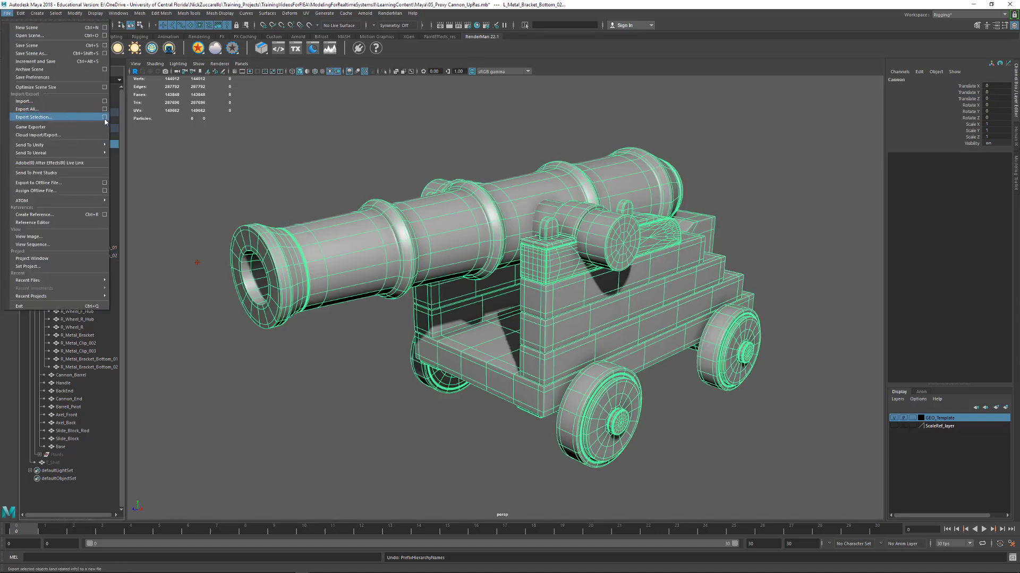
pyautogui.click(104, 117)
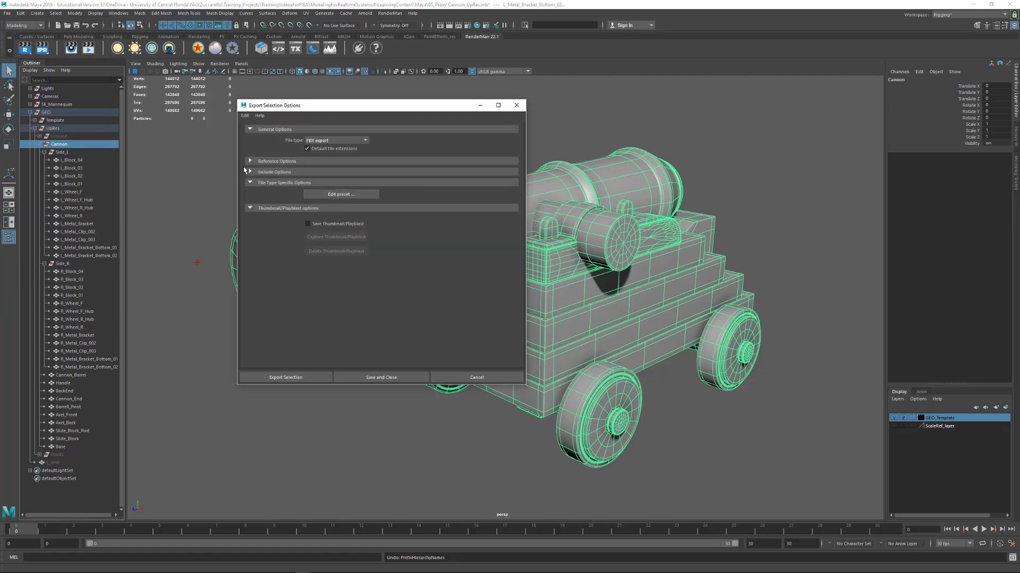
pyautogui.click(349, 141)
pyautogui.click(333, 220)
pyautogui.click(319, 377)
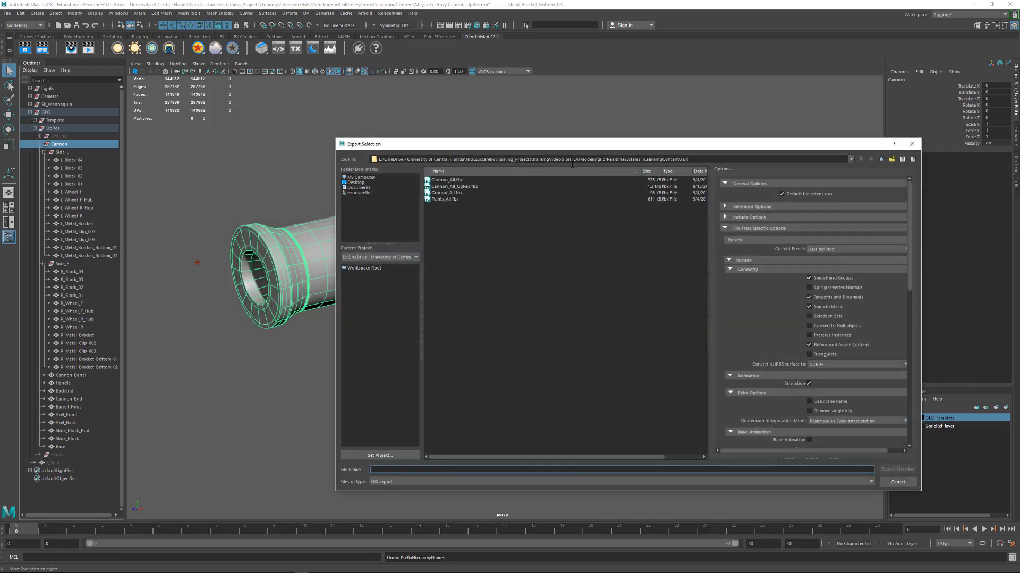
# Look through the FBX options, export the Cannon group over the existing Cannon_All_UpRes.fbx, and clear the selection
pyautogui.moveTo(554, 144); pyautogui.dragTo(467, 128)
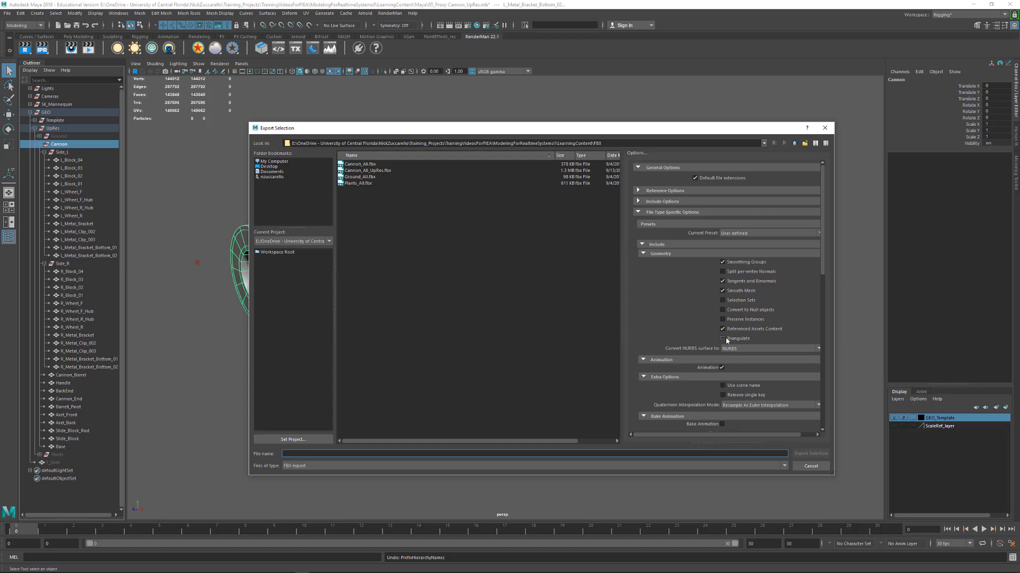
pyautogui.scroll(-2, 693, 395)
pyautogui.scroll(-4, 707, 337)
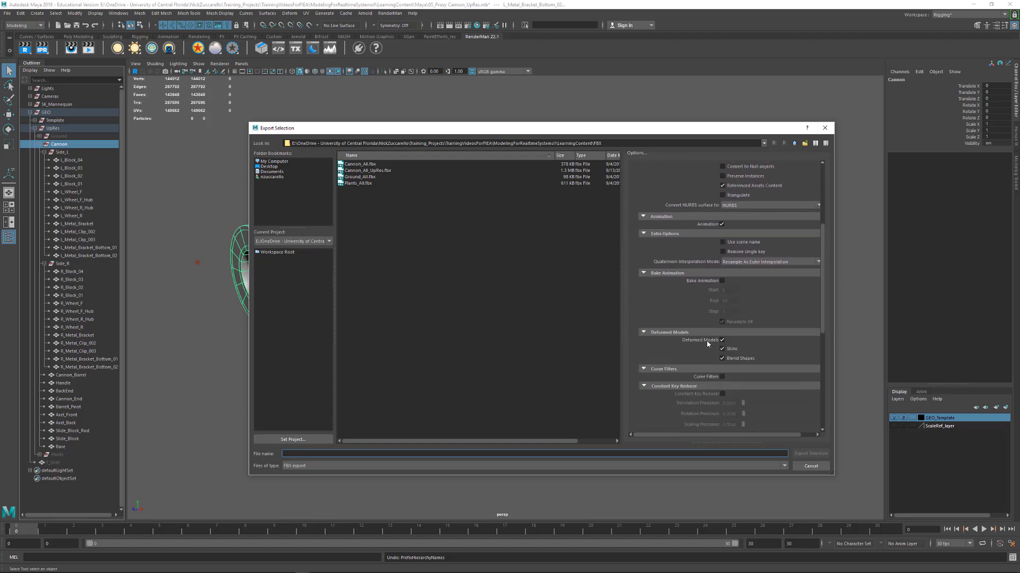
pyautogui.scroll(2, 705, 345)
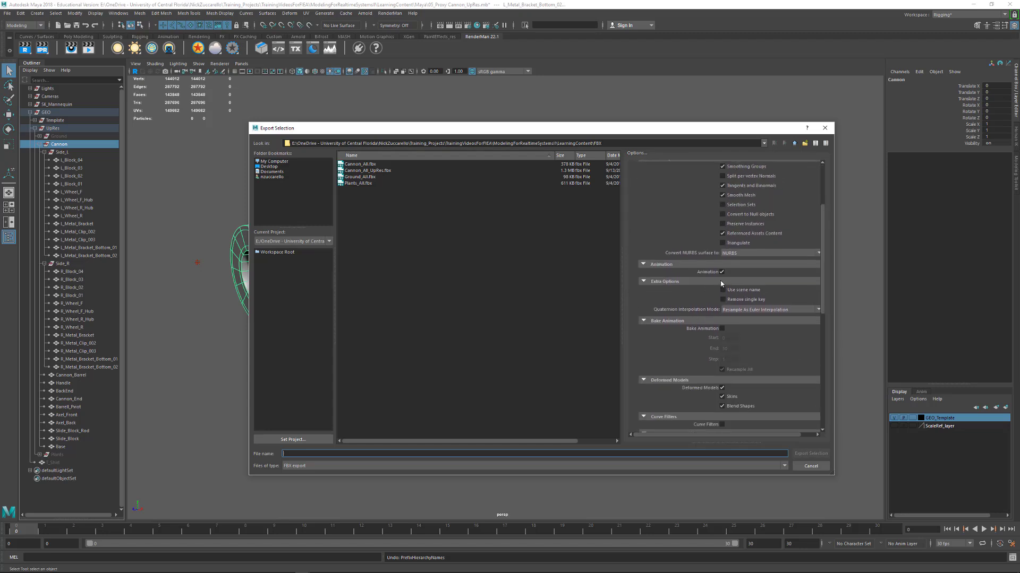
pyautogui.click(371, 171)
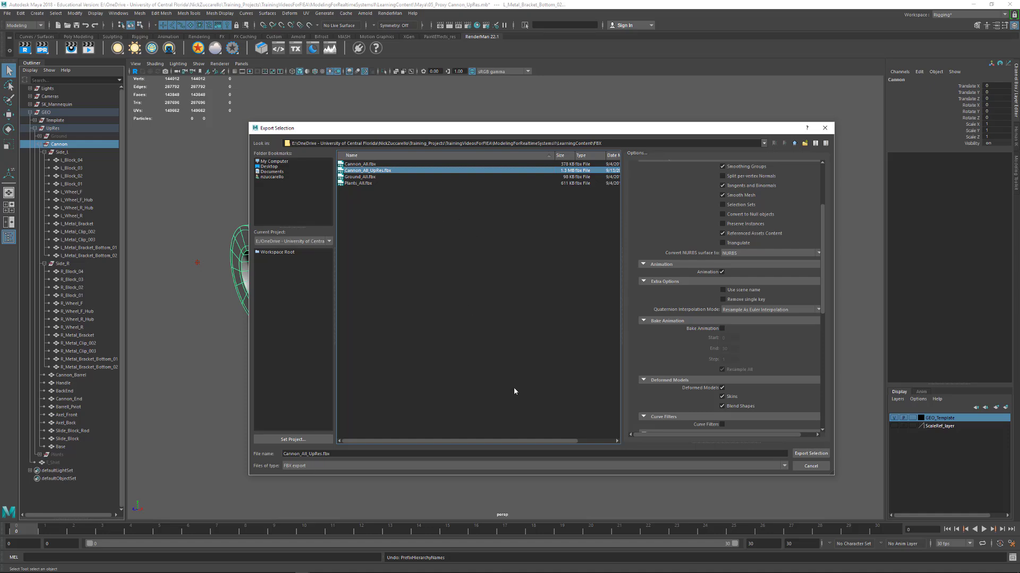
pyautogui.click(811, 453)
pyautogui.click(525, 313)
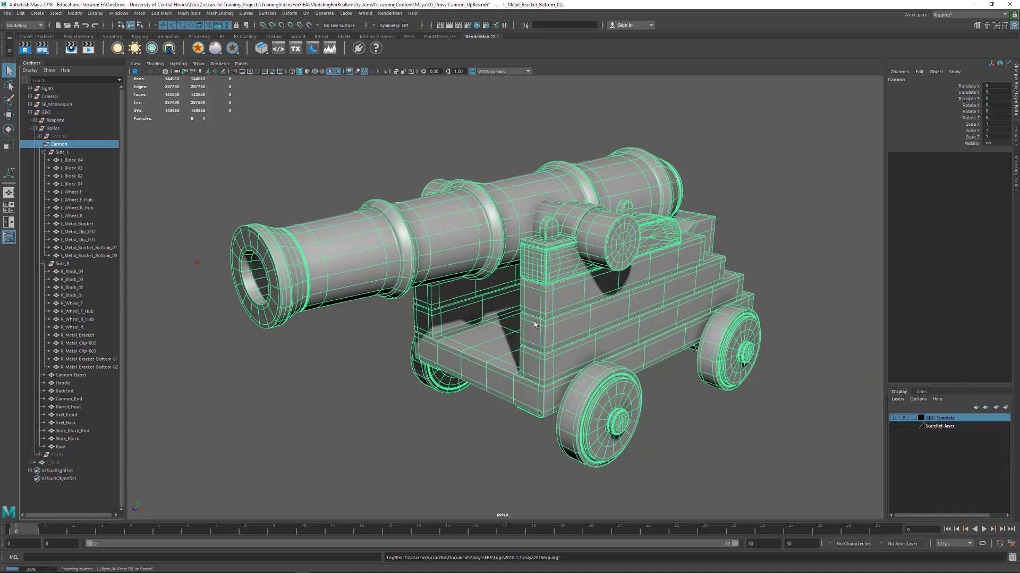
pyautogui.click(445, 456)
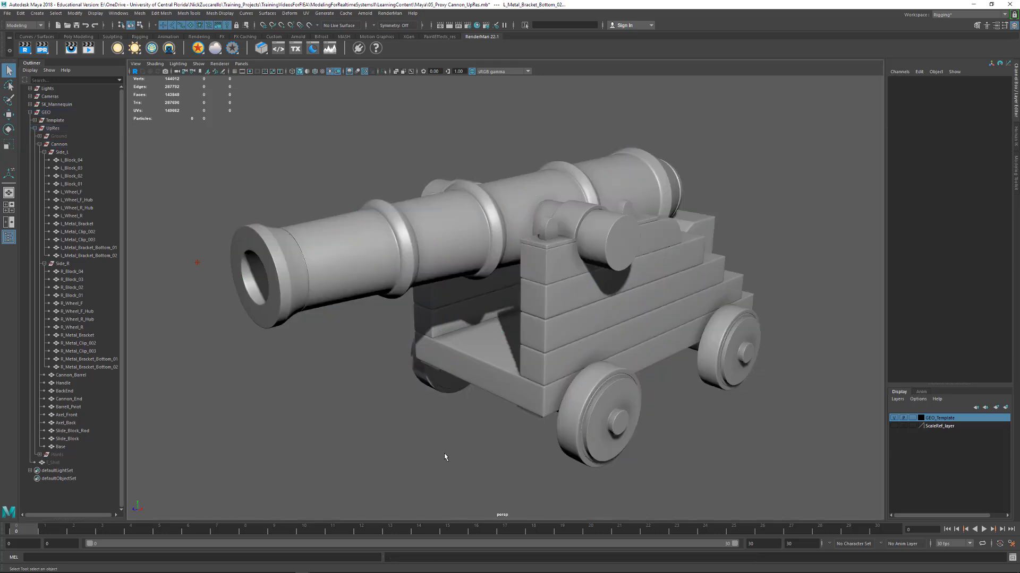
# Switch to ZBrush and isolate the Cannon_Barrel subtool in Solo mode
pyautogui.click(381, 566)
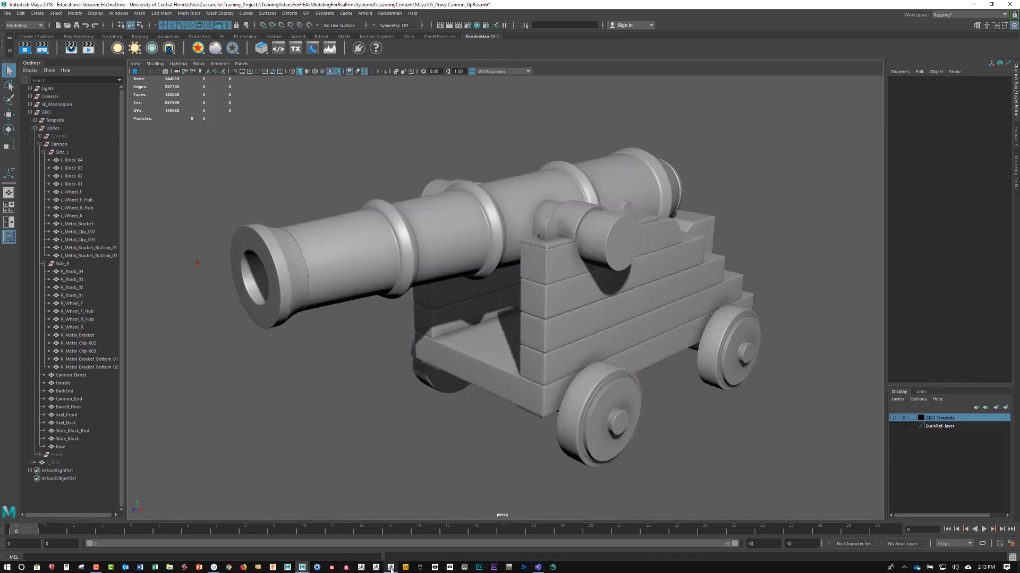
pyautogui.moveTo(642, 451); pyautogui.dragTo(695, 450)
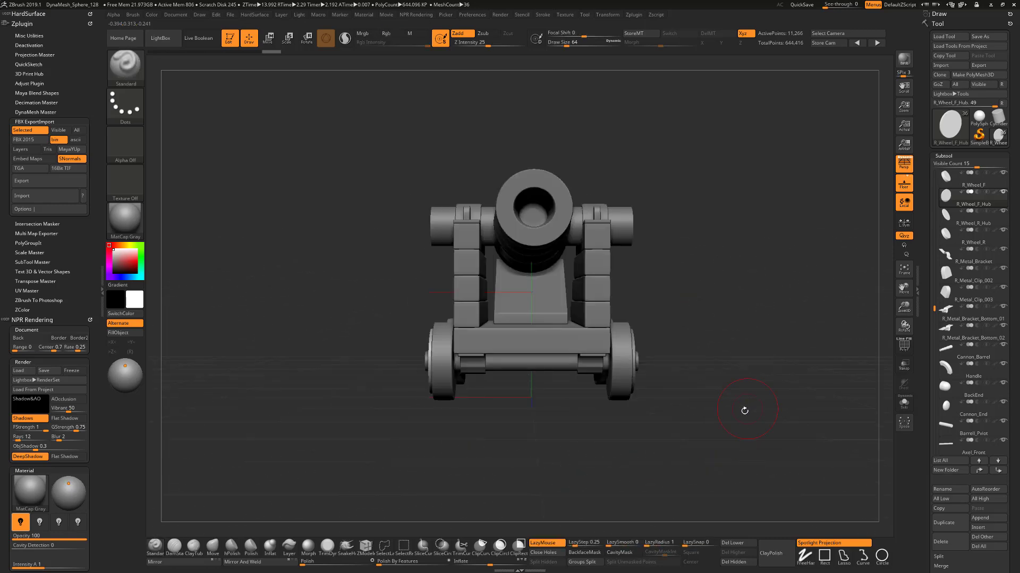
pyautogui.moveTo(744, 411); pyautogui.dragTo(778, 419)
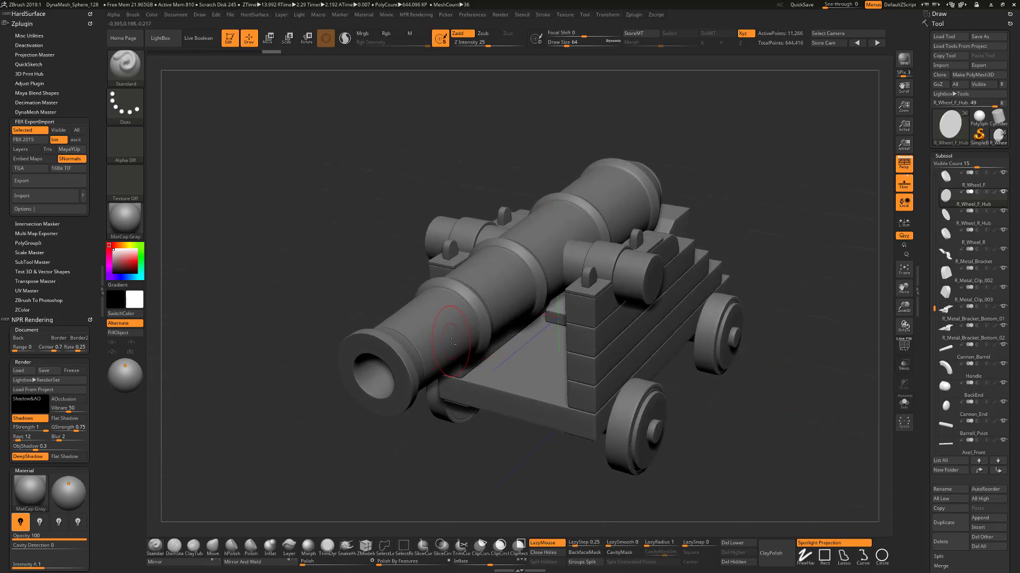
pyautogui.keyDown('alt'); pyautogui.click(452, 340); pyautogui.keyUp('alt')
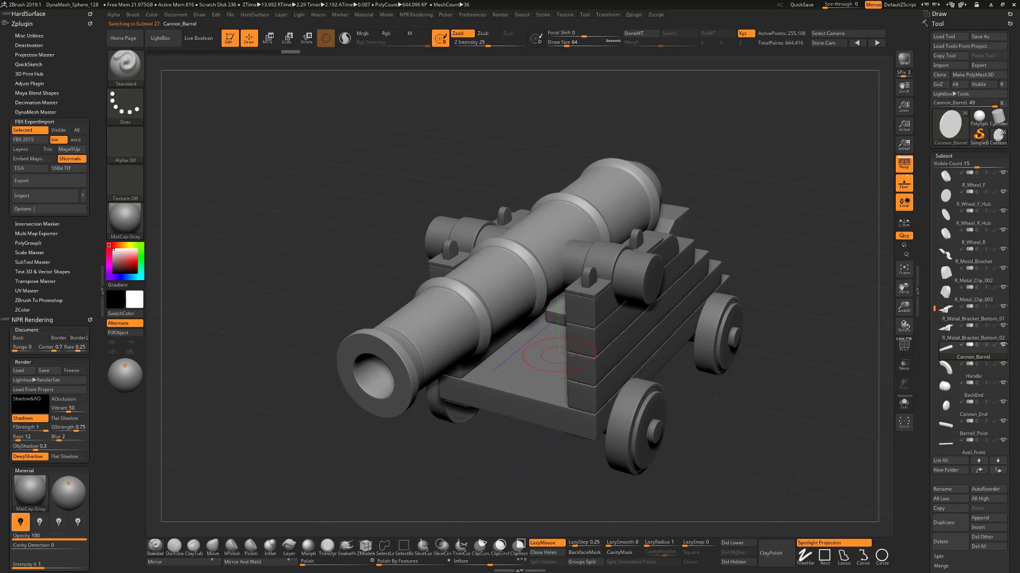
pyautogui.keyDown('alt'); pyautogui.click(614, 252); pyautogui.keyUp('alt')
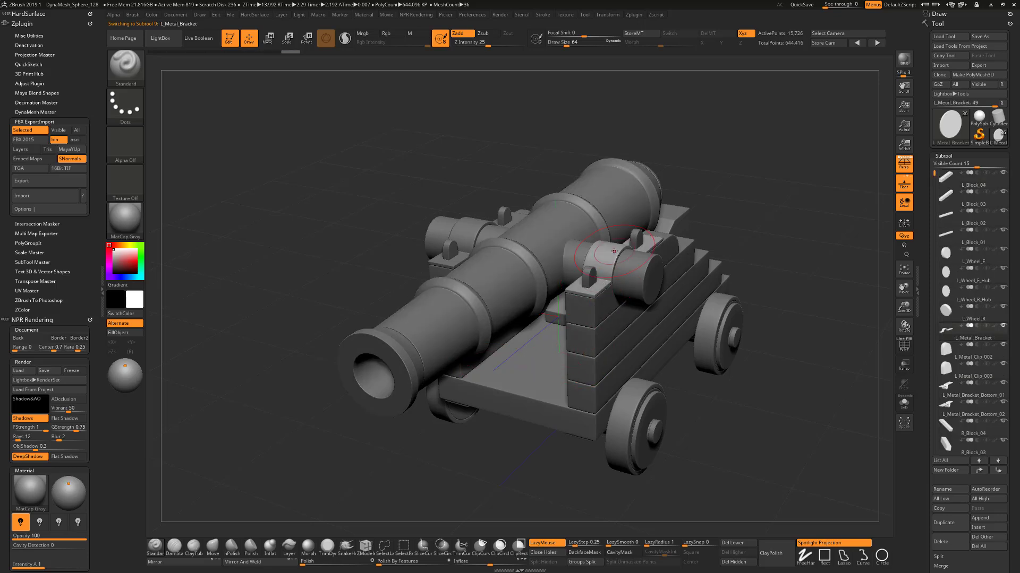
pyautogui.keyDown('alt'); pyautogui.click(476, 293); pyautogui.keyUp('alt')
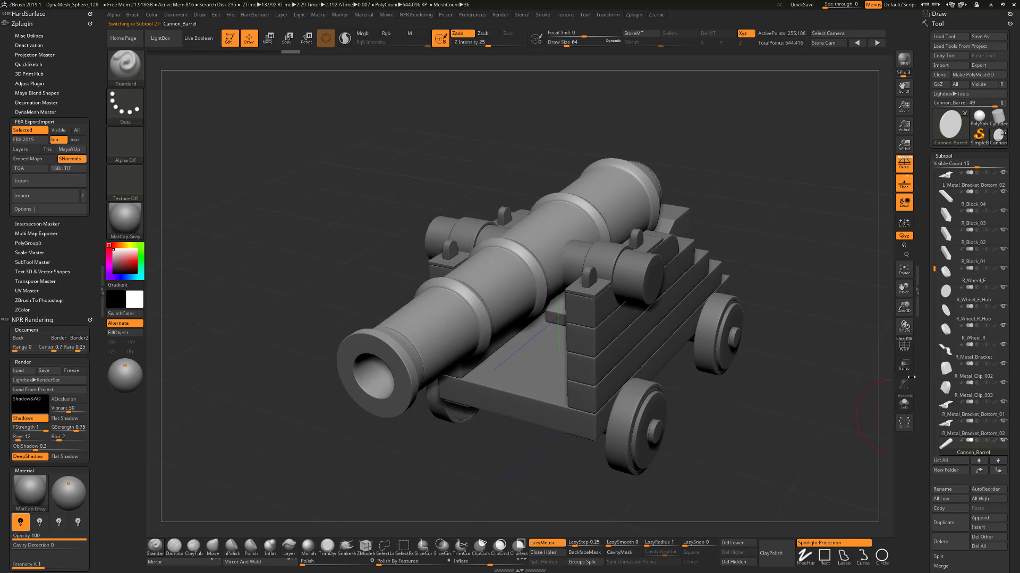
pyautogui.click(904, 404)
pyautogui.moveTo(639, 444); pyautogui.dragTo(613, 433)
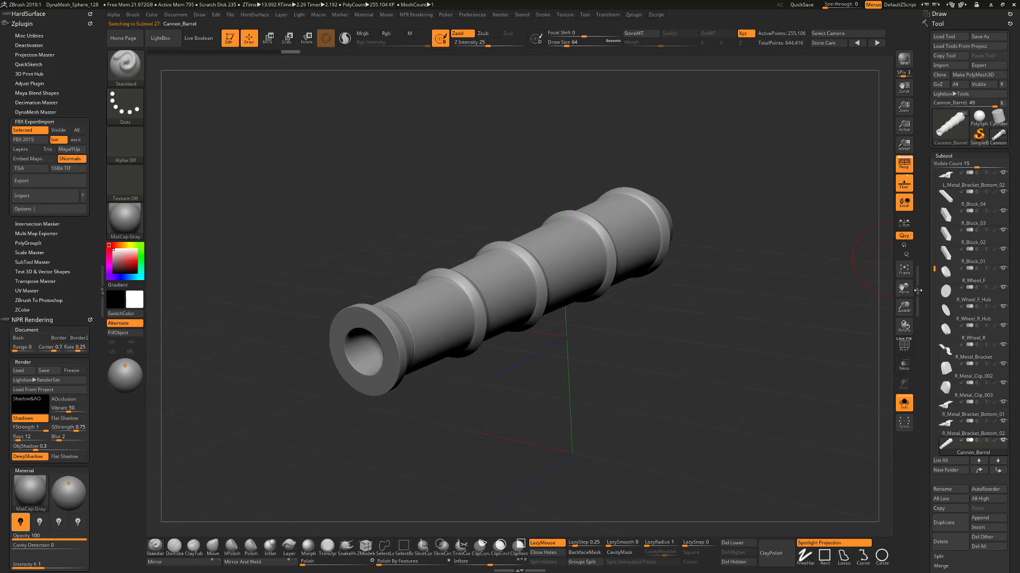
# Lower the cannon barrel to subdivision level 1 in its geometry settings and inspect the coarse mesh
pyautogui.moveTo(926, 296); pyautogui.dragTo(927, 372)
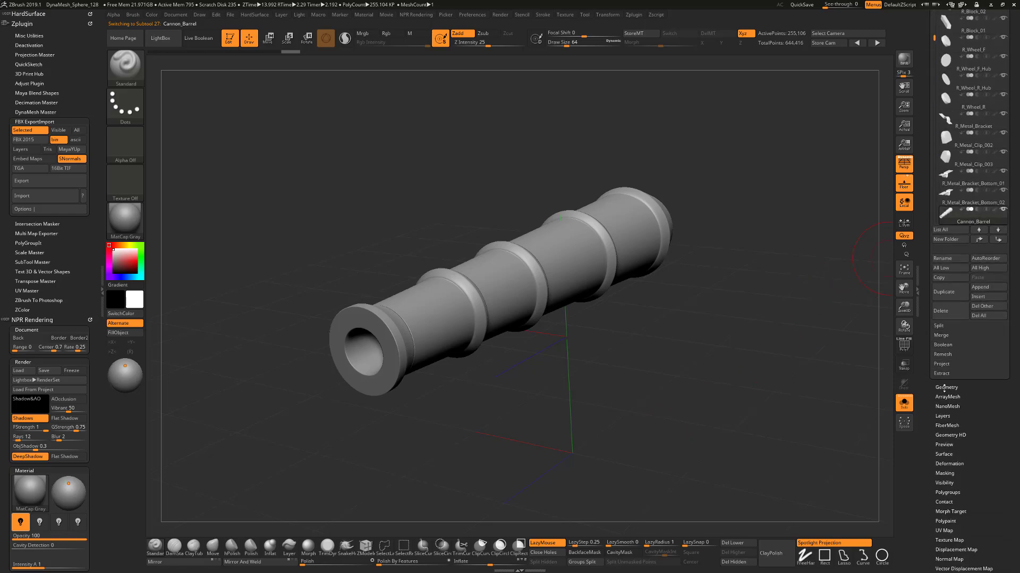
pyautogui.click(945, 387)
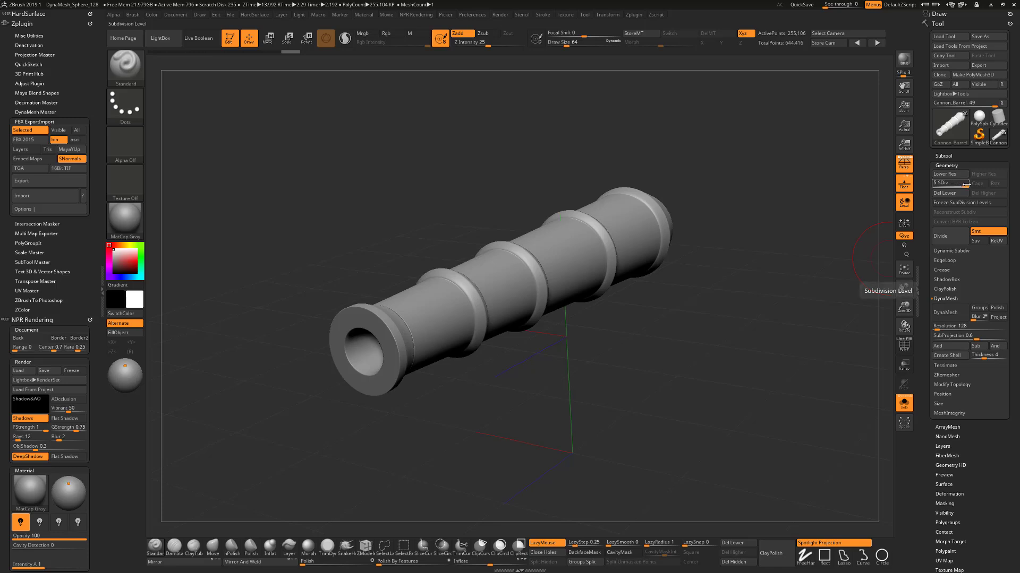
pyautogui.moveTo(965, 183); pyautogui.dragTo(933, 184)
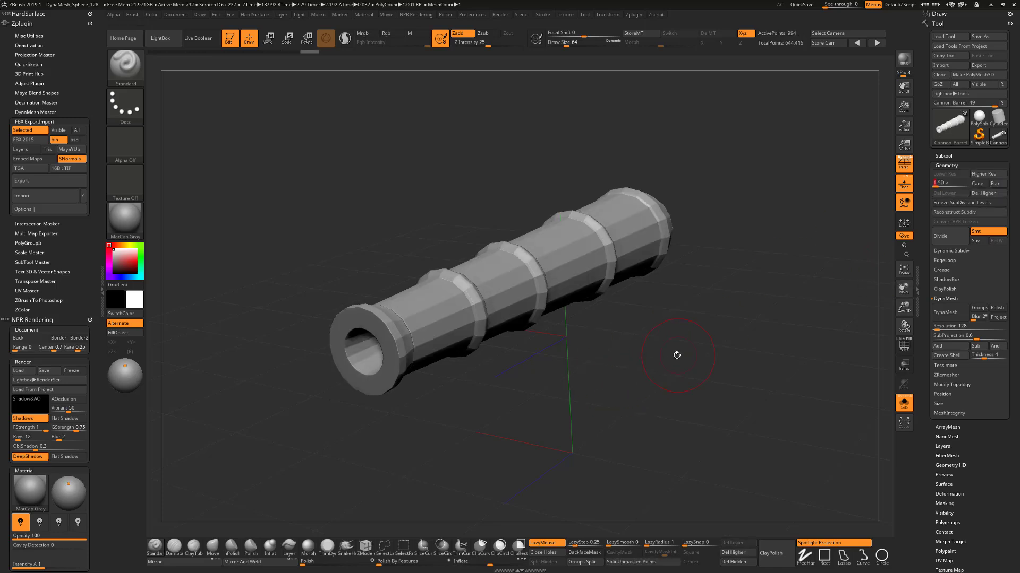
pyautogui.moveTo(677, 355); pyautogui.dragTo(661, 363)
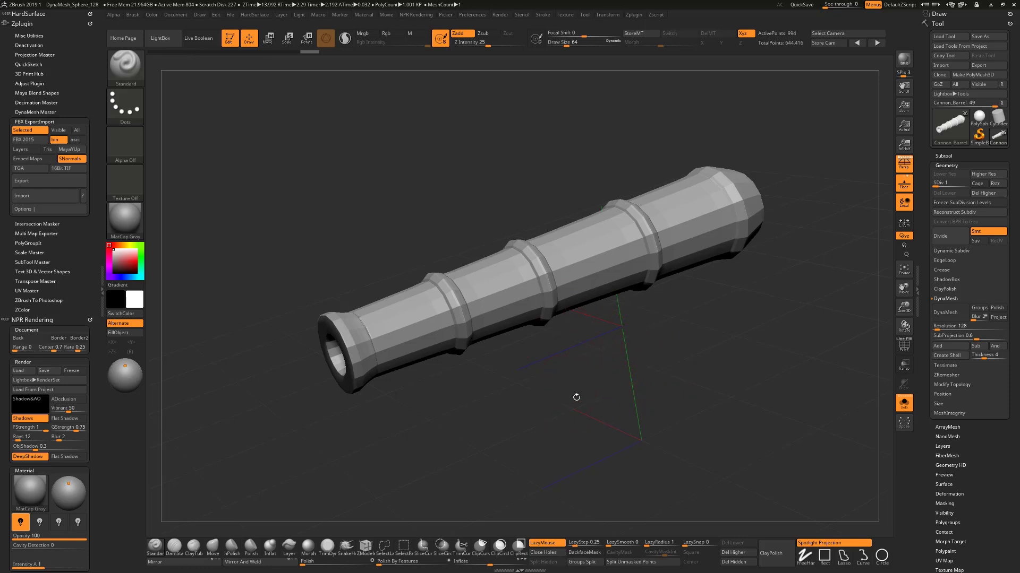
pyautogui.moveTo(576, 397); pyautogui.dragTo(600, 397)
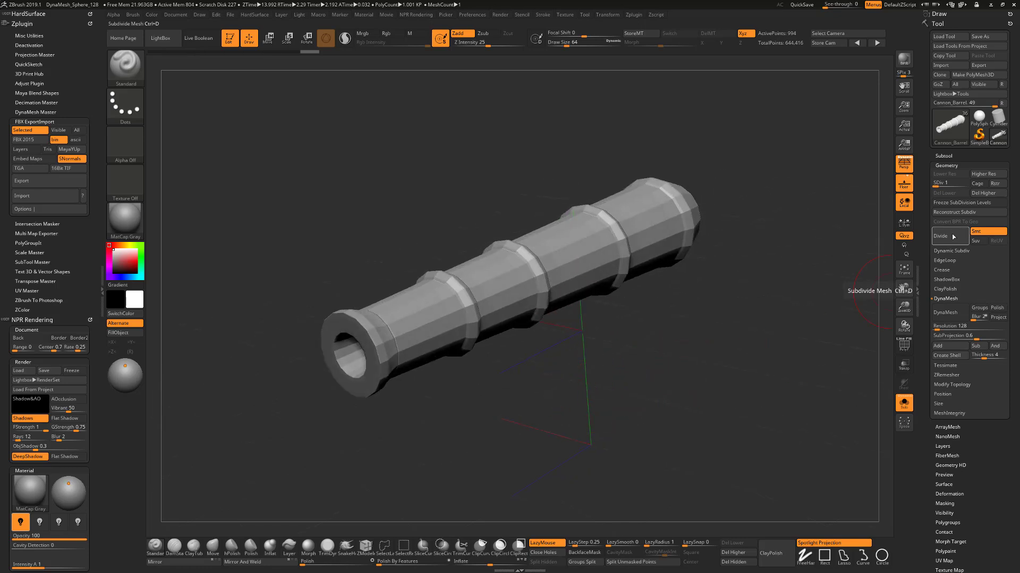
# Raise the cannon barrel step by step from its lowest subdivision level to level 5
pyautogui.moveTo(925, 184); pyautogui.dragTo(940, 184)
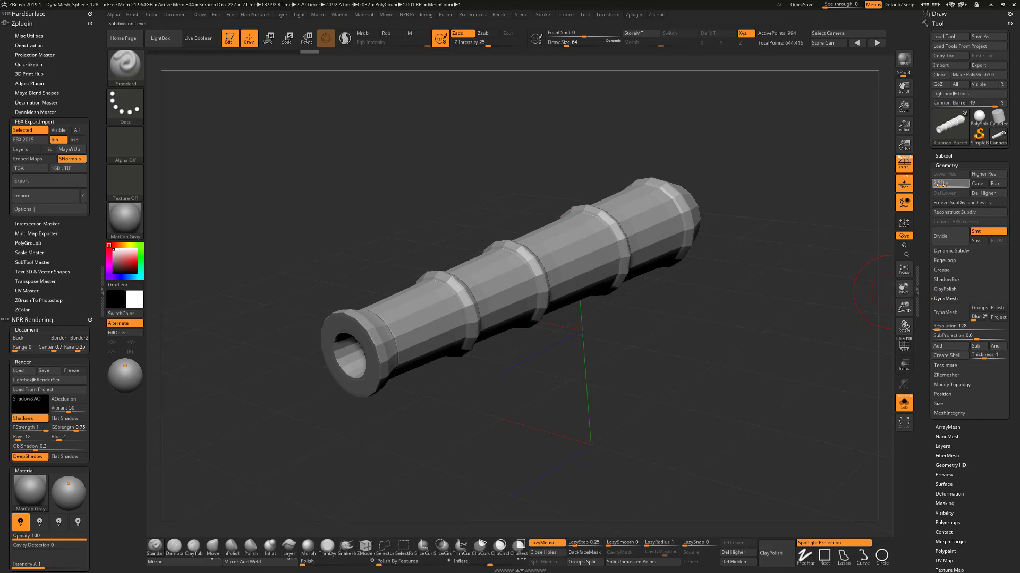
pyautogui.click(951, 185)
pyautogui.click(959, 186)
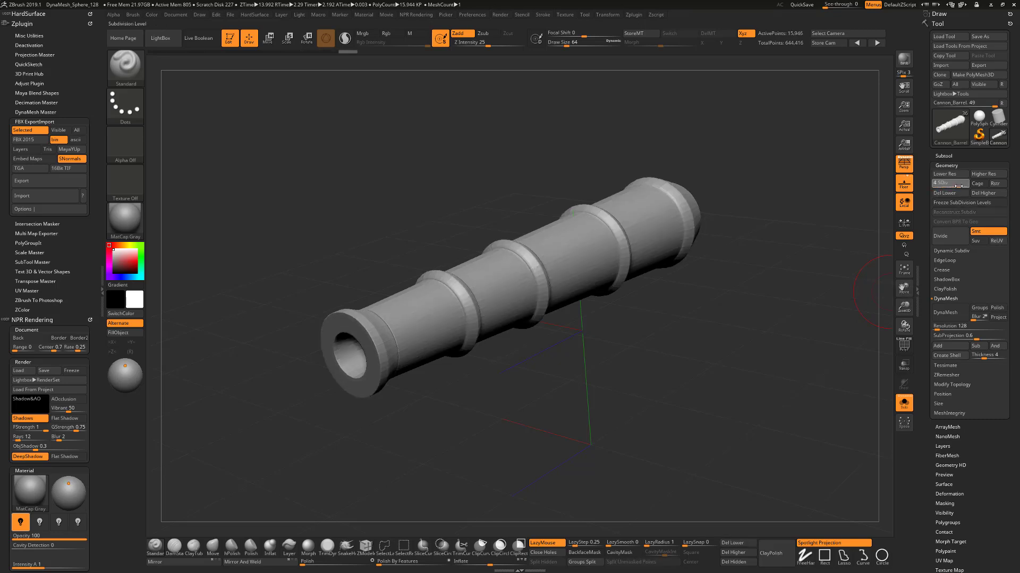
pyautogui.click(967, 186)
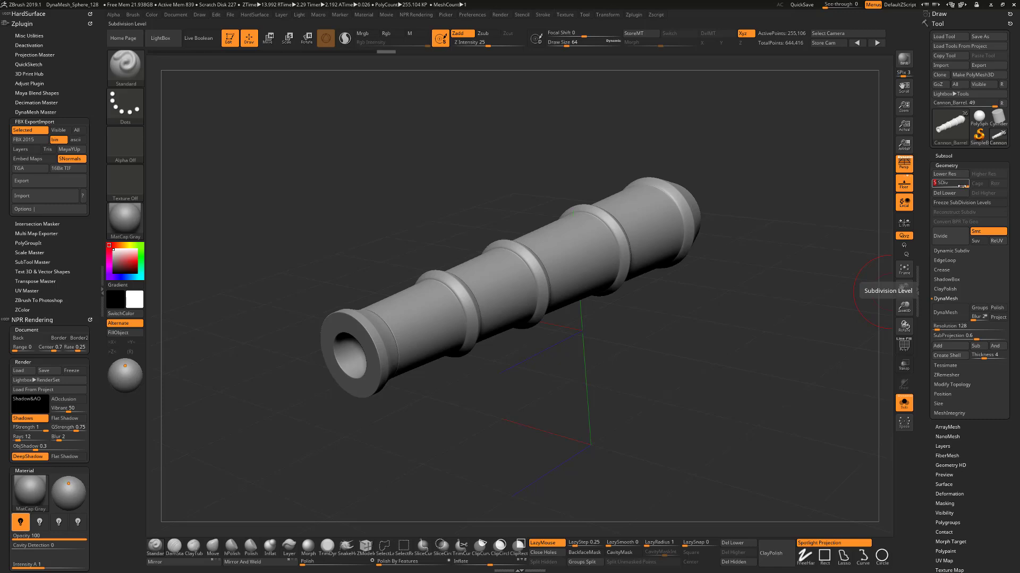
# Drop the barrel to subdivision level 1 again and step it back up to level 5
pyautogui.moveTo(967, 186); pyautogui.dragTo(925, 186)
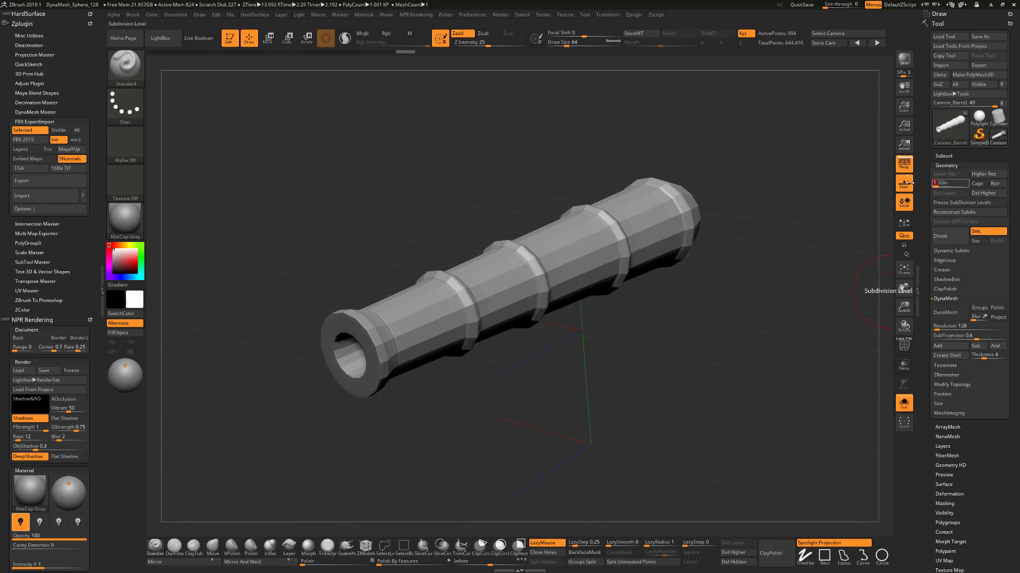
pyautogui.moveTo(684, 346); pyautogui.dragTo(681, 346)
pyautogui.press('d')
pyautogui.press('d')
pyautogui.press('d')
pyautogui.press('d')
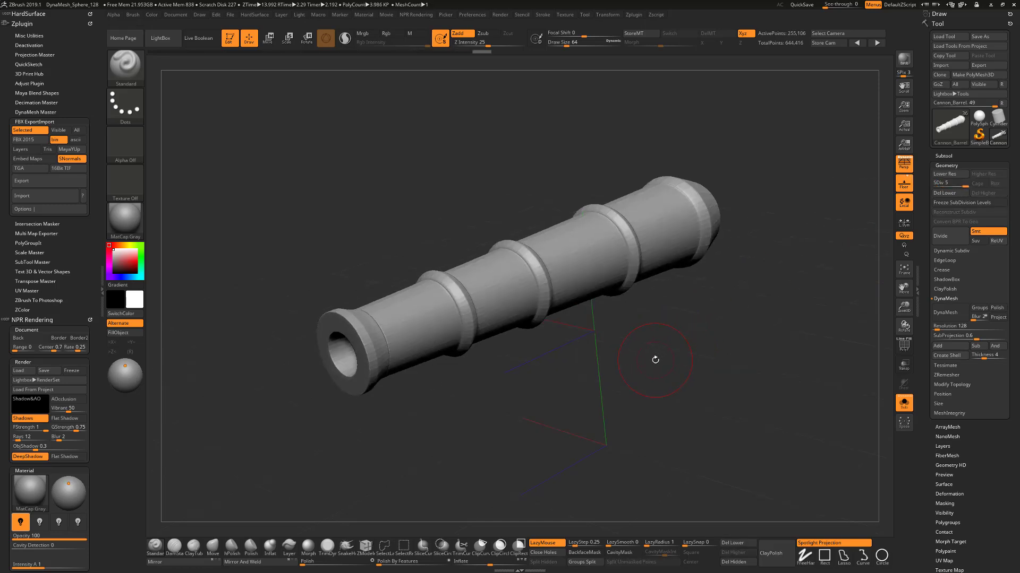
# Step the barrel down through its lower subdivision levels and return it to level 5
pyautogui.press('shift')
pyautogui.hotkey('shift', 'd')
pyautogui.hotkey('shift', 'd')
pyautogui.hotkey('shift', 'd')
pyautogui.hotkey('shift', 'd')
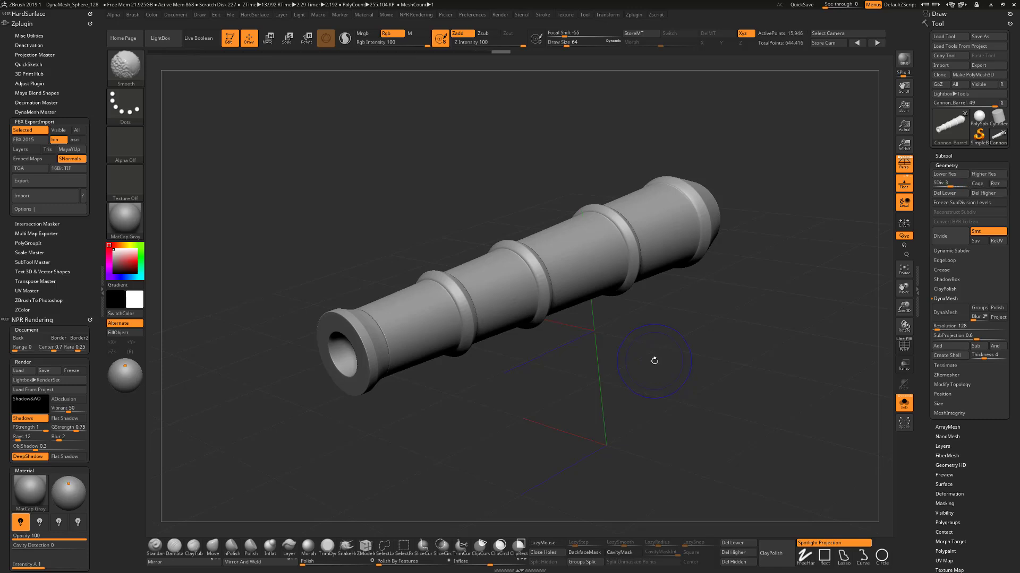
pyautogui.press('d')
pyautogui.press('d')
pyautogui.press('d')
pyautogui.press('d')
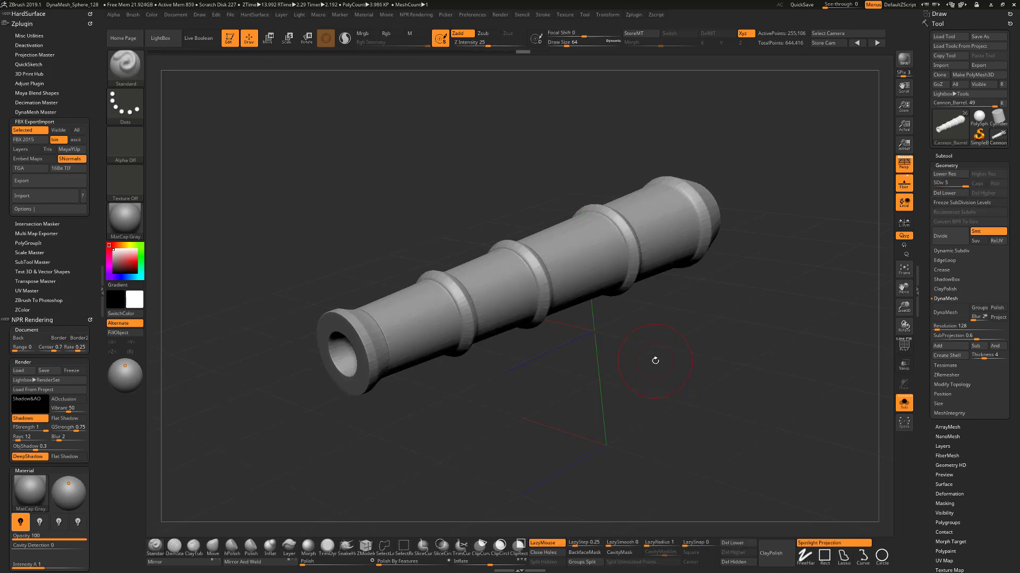
# Turn off Solo mode to bring back the whole cannon around the barrel
pyautogui.moveTo(700, 349); pyautogui.dragTo(668, 377)
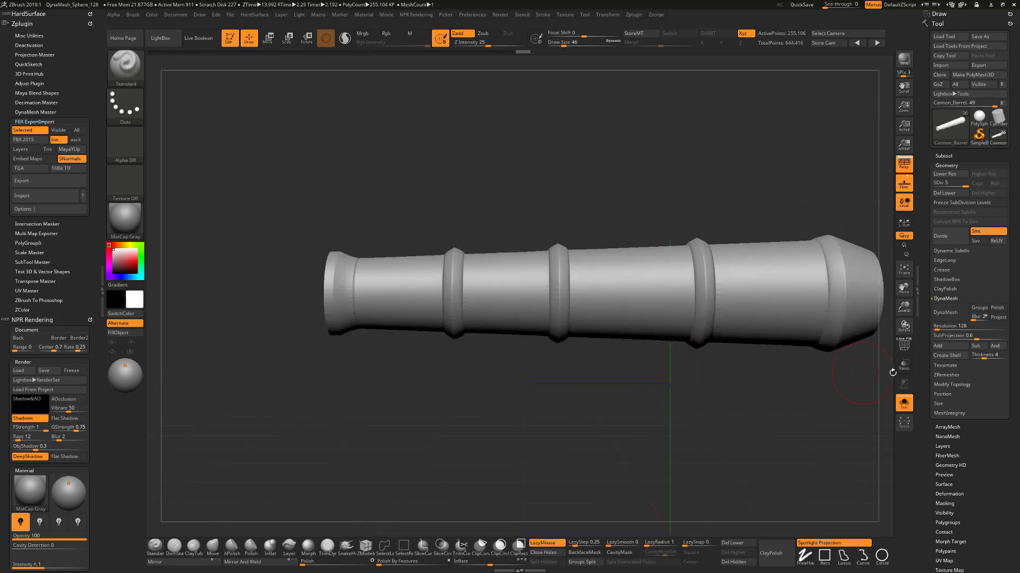
pyautogui.click(903, 403)
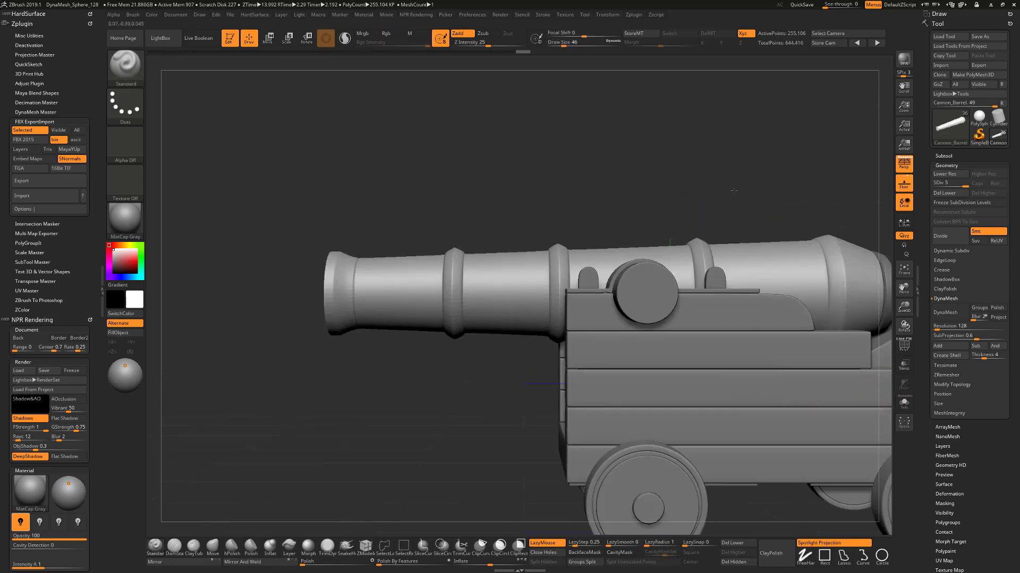
pyautogui.keyDown('alt'); pyautogui.moveTo(747, 204); pyautogui.dragTo(746, 320); pyautogui.keyUp('alt')
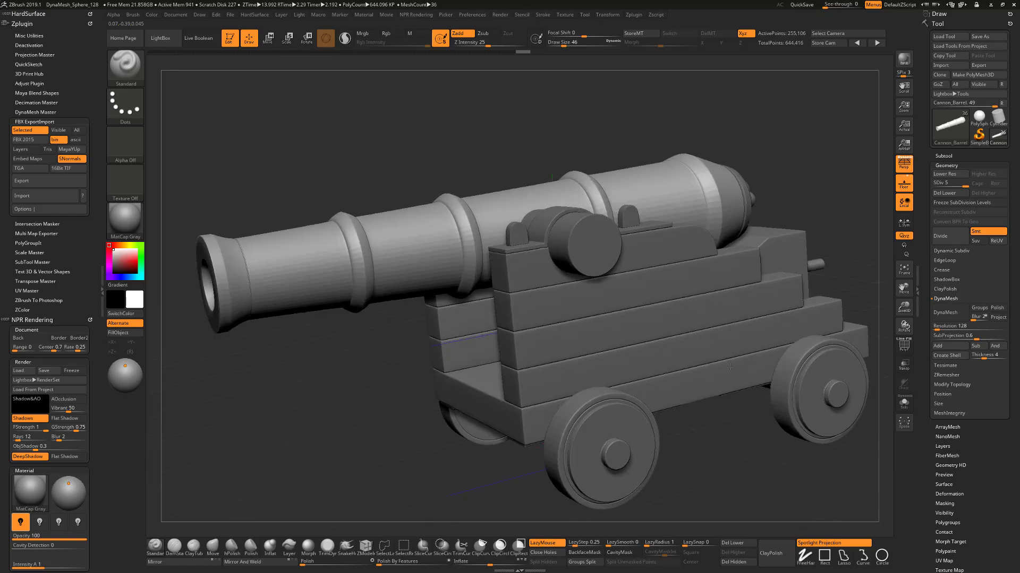
# Select the front left wheel, L_Wheel_F, and subdivide it once more to level 5
pyautogui.keyDown('alt'); pyautogui.click(576, 410); pyautogui.keyUp('alt')
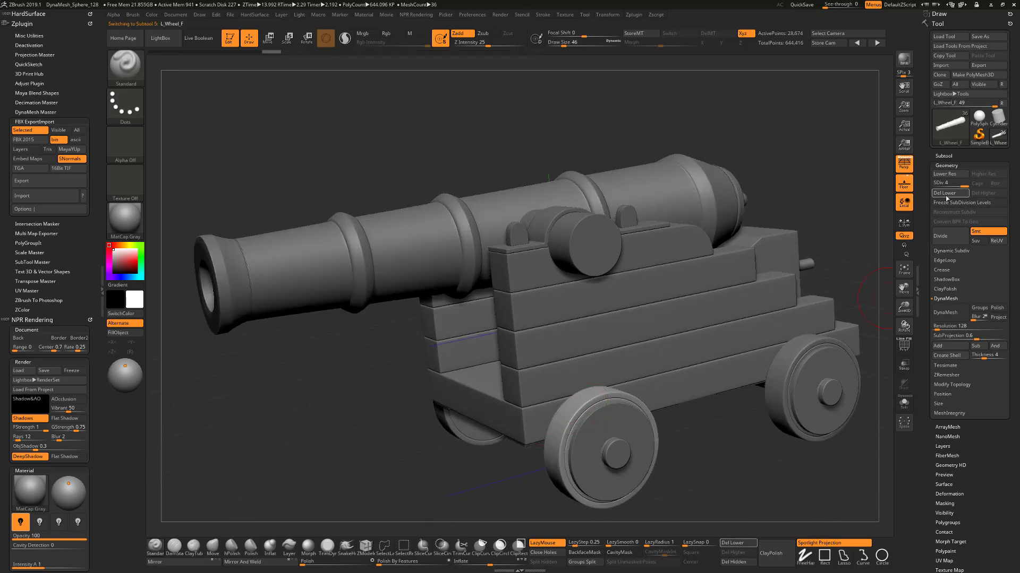
pyautogui.moveTo(715, 436); pyautogui.dragTo(732, 375)
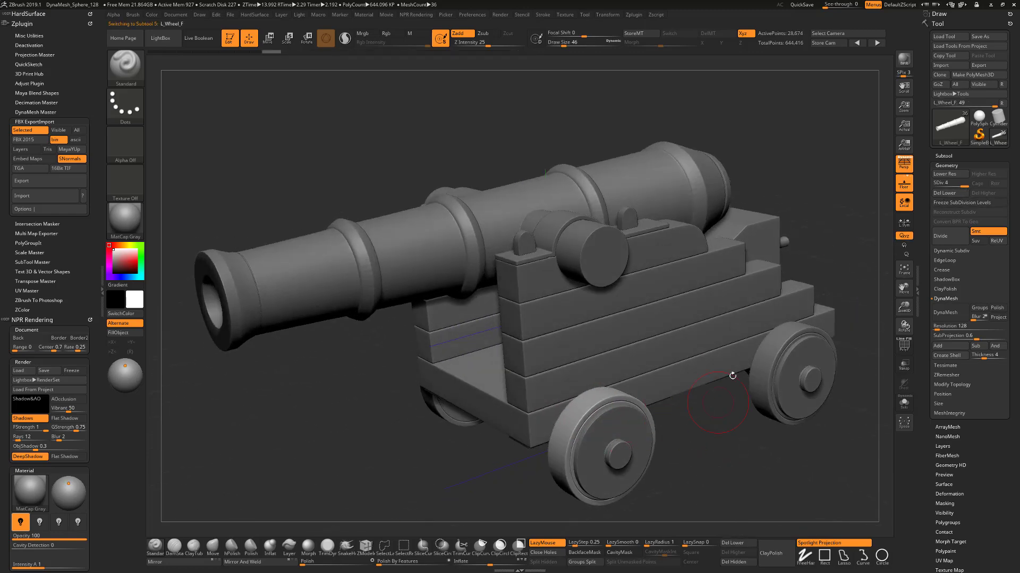
pyautogui.moveTo(721, 420); pyautogui.dragTo(657, 421)
pyautogui.keyDown('alt'); pyautogui.moveTo(706, 448); pyautogui.dragTo(690, 523); pyautogui.keyUp('alt')
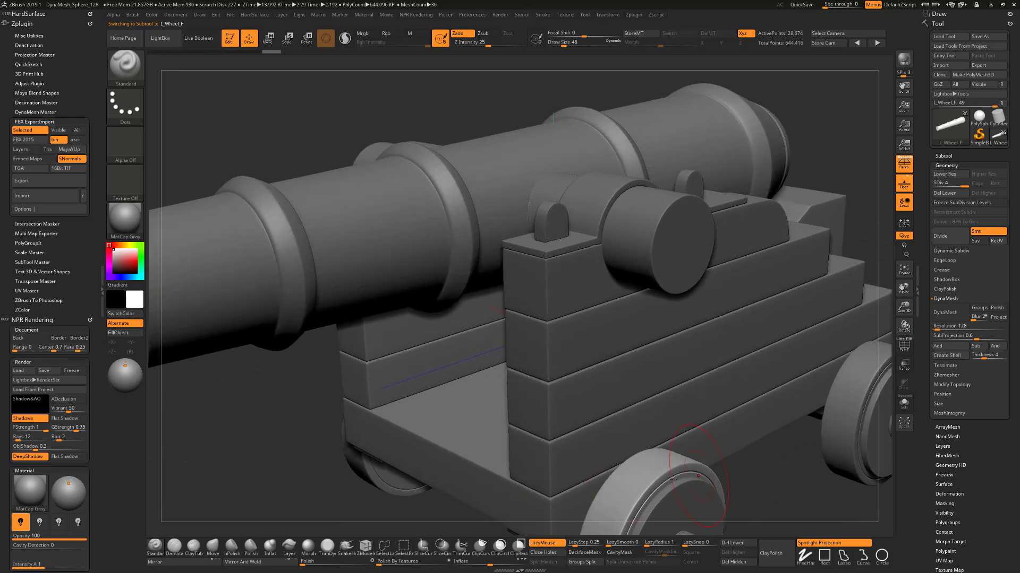
pyautogui.keyDown('alt'); pyautogui.moveTo(794, 477); pyautogui.dragTo(725, 357); pyautogui.keyUp('alt')
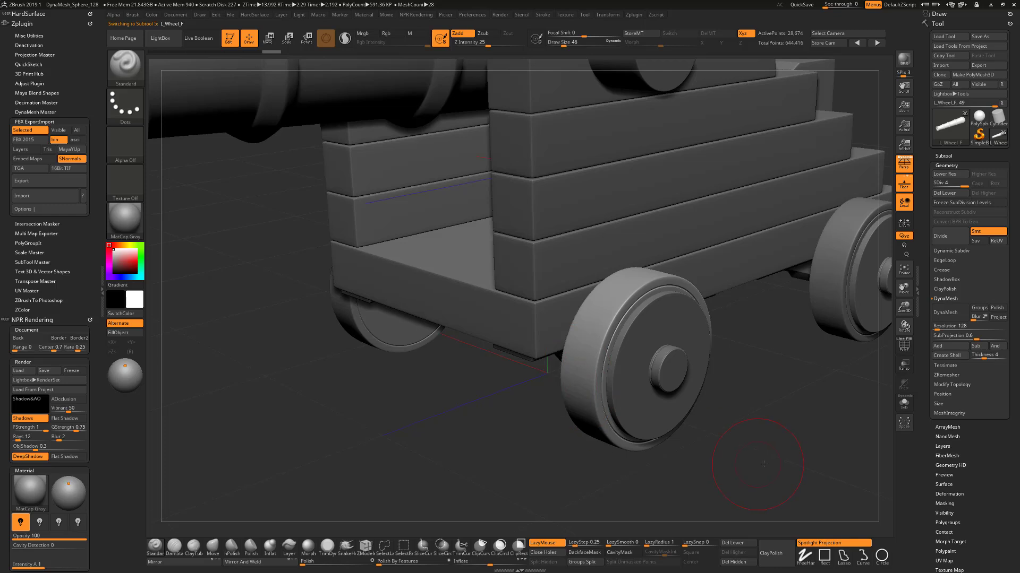
pyautogui.moveTo(763, 464); pyautogui.dragTo(736, 437)
pyautogui.press('ctrl')
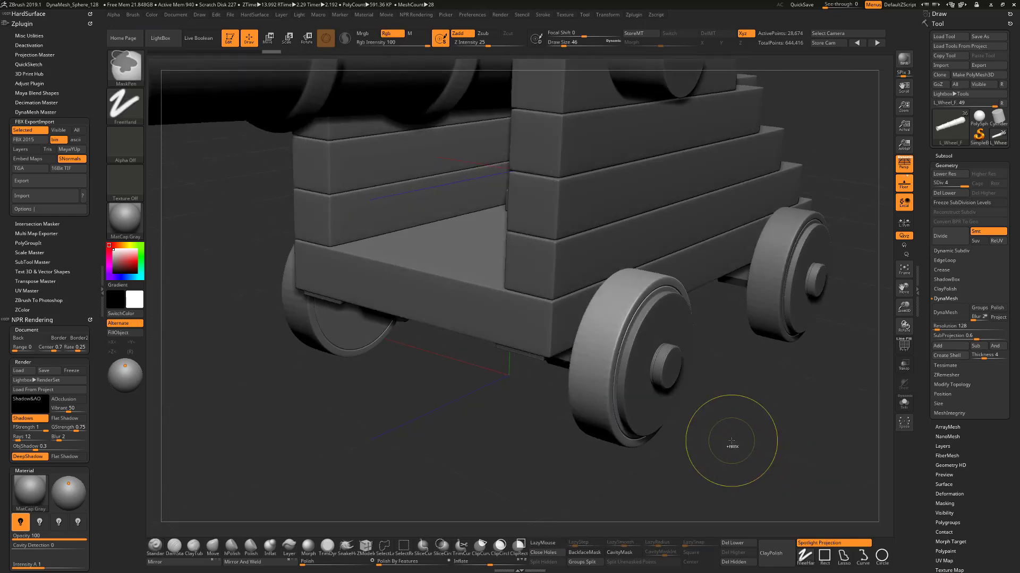
pyautogui.hotkey('ctrl', 'd')
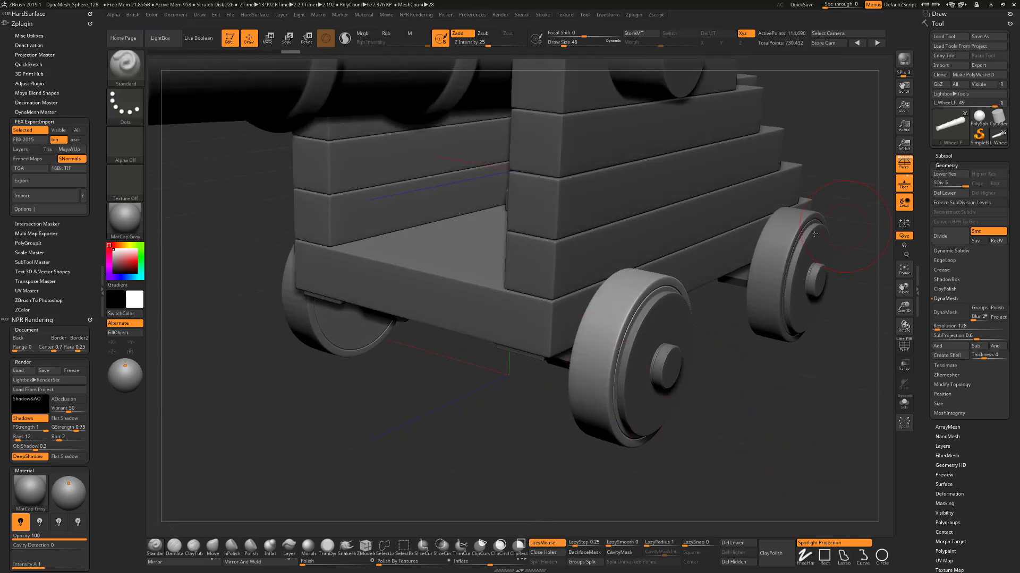
# Subdivide the remaining wheels, L_Wheel_R, R_Wheel_F and R_Wheel_R, once more to level 5 each
pyautogui.keyDown('alt'); pyautogui.click(773, 295); pyautogui.keyUp('alt')
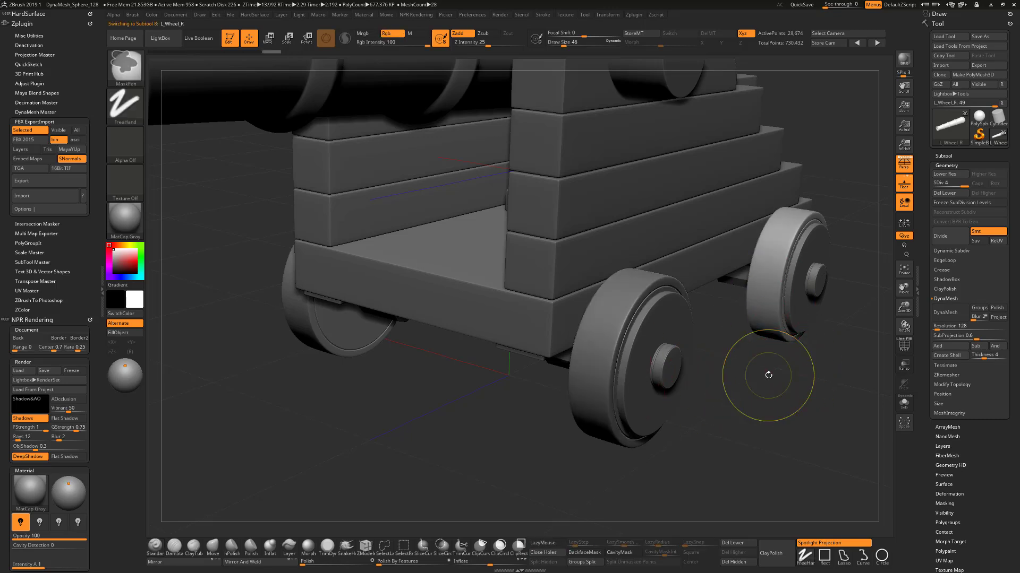
pyautogui.hotkey('ctrl', 'd')
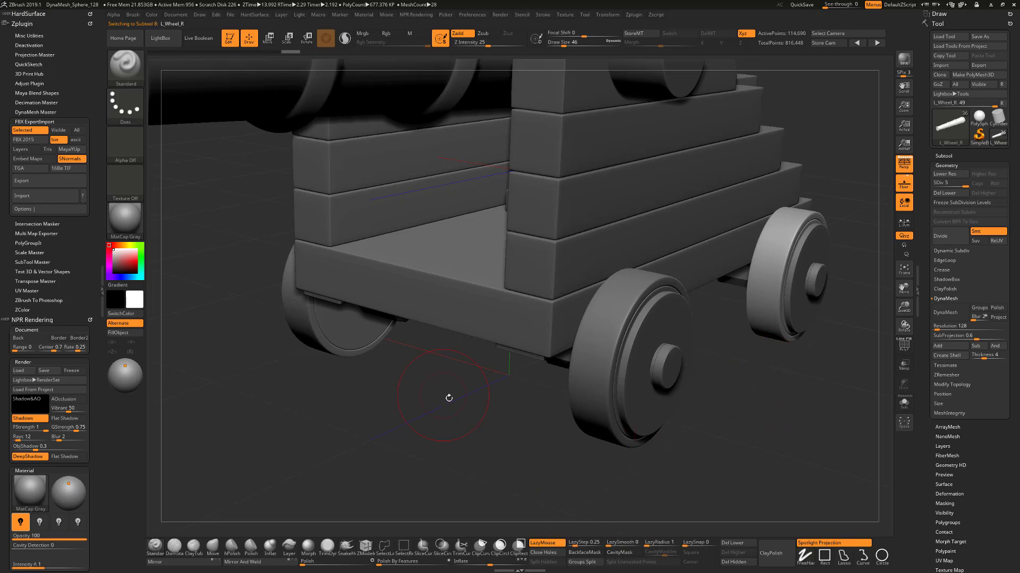
pyautogui.moveTo(448, 398); pyautogui.dragTo(544, 417)
pyautogui.moveTo(694, 407); pyautogui.dragTo(568, 375)
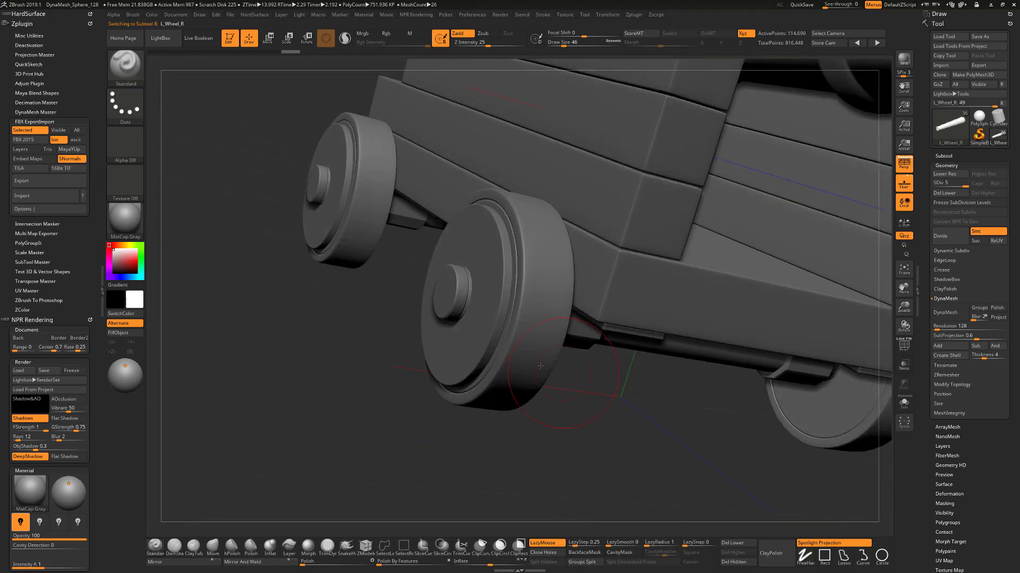
pyautogui.keyDown('alt'); pyautogui.click(533, 340); pyautogui.keyUp('alt')
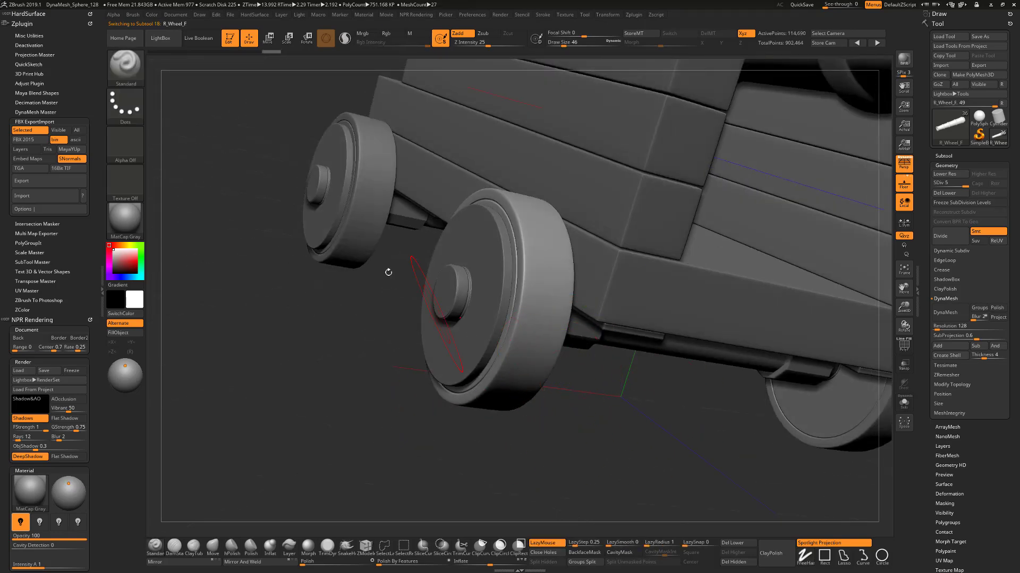
pyautogui.keyDown('alt'); pyautogui.click(371, 221); pyautogui.keyUp('alt')
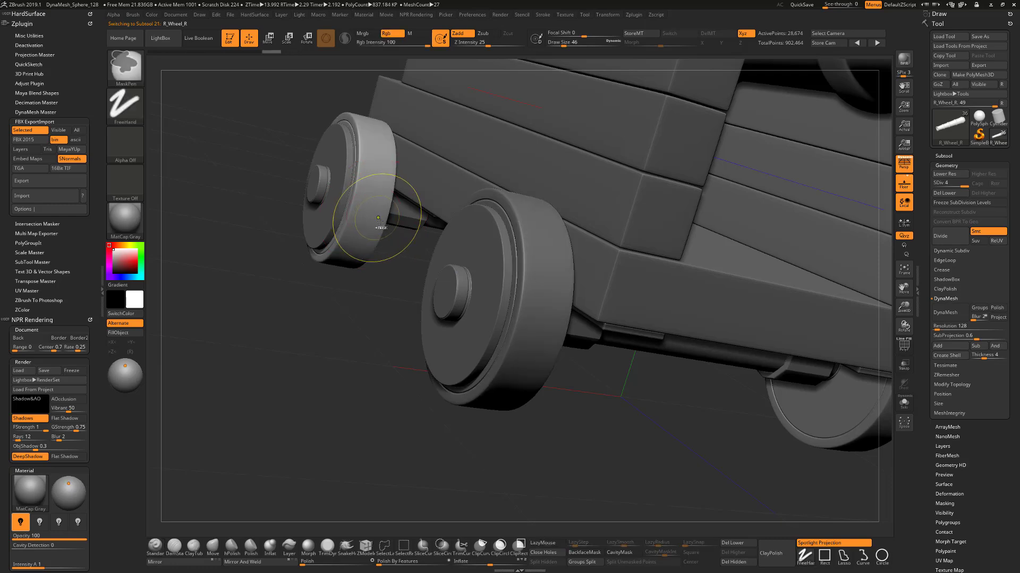
pyautogui.keyDown('alt'); pyautogui.moveTo(624, 422); pyautogui.dragTo(749, 420); pyautogui.keyUp('alt')
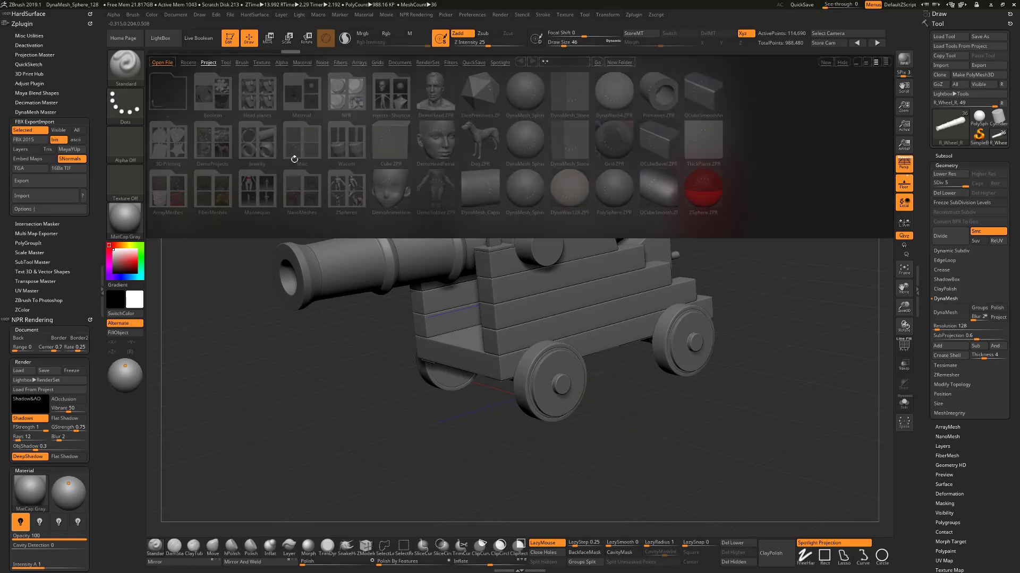
# Load the DynaMesh_Sphere_128 project from LightBox without saving the changes to the current project
pyautogui.click(513, 93)
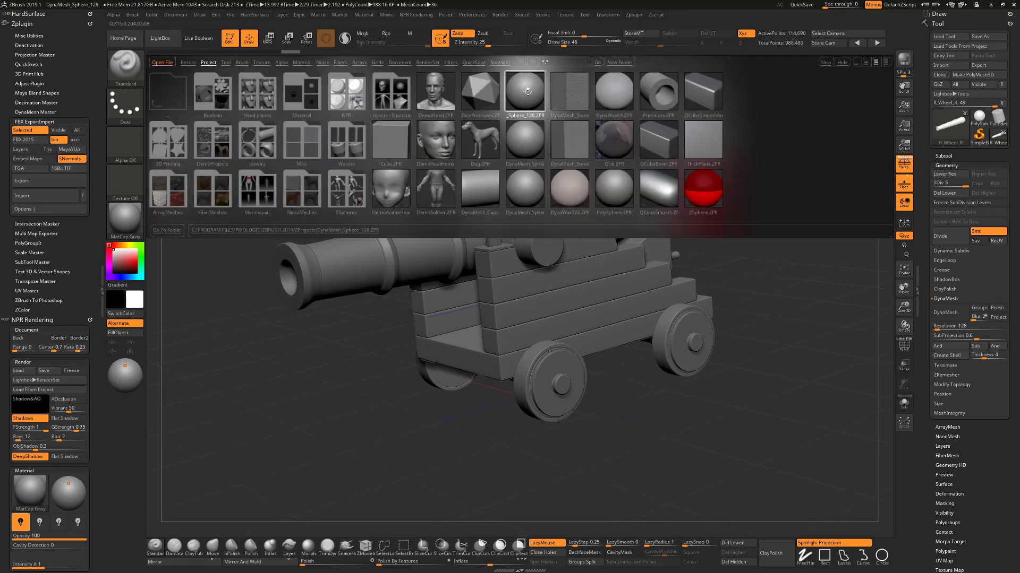
pyautogui.doubleClick(527, 91)
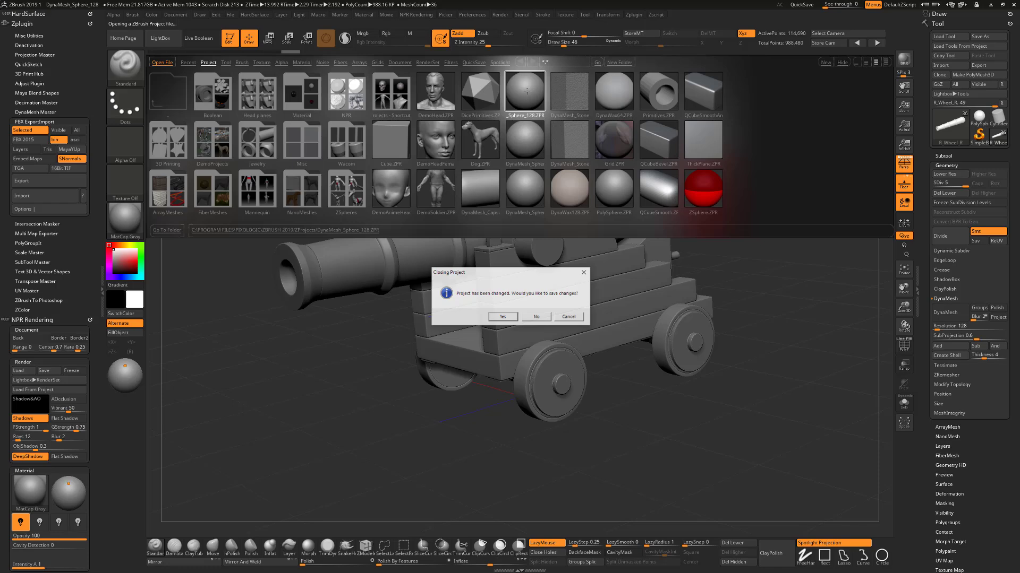
pyautogui.click(534, 317)
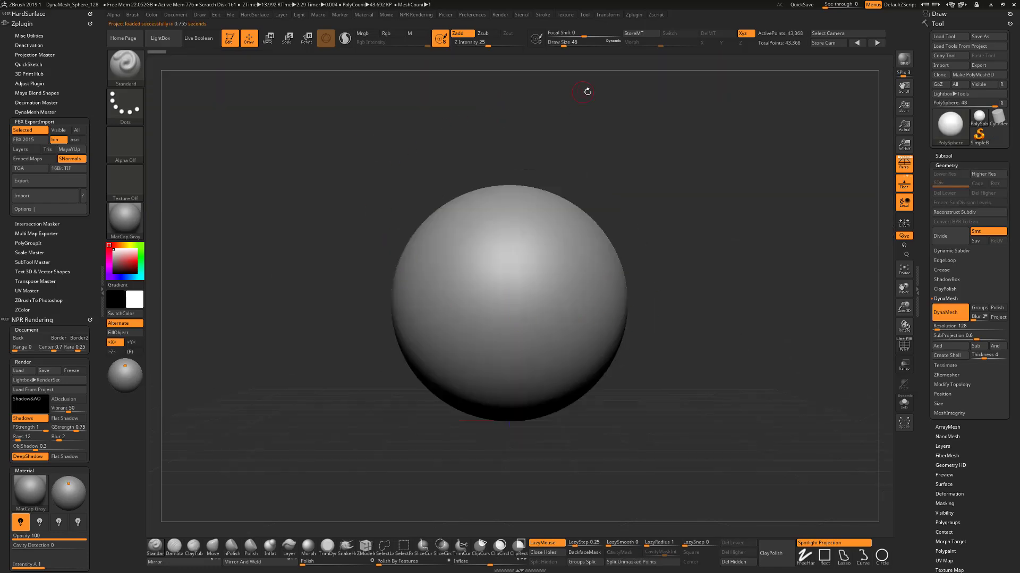
# Import Cannon_All_UpRes.fbx into the fresh project with the FBX ExportImport plugin
pyautogui.click(640, 17)
pyautogui.moveTo(628, 25)
pyautogui.mouseDown()
pyautogui.moveTo(924, 36)
pyautogui.moveTo(622, 46)
pyautogui.moveTo(616, 24)
pyautogui.moveTo(27, 49)
pyautogui.moveTo(417, 75)
pyautogui.moveTo(628, 39)
pyautogui.moveTo(630, 27)
pyautogui.moveTo(239, 127)
pyautogui.moveTo(14, 110)
pyautogui.mouseUp()
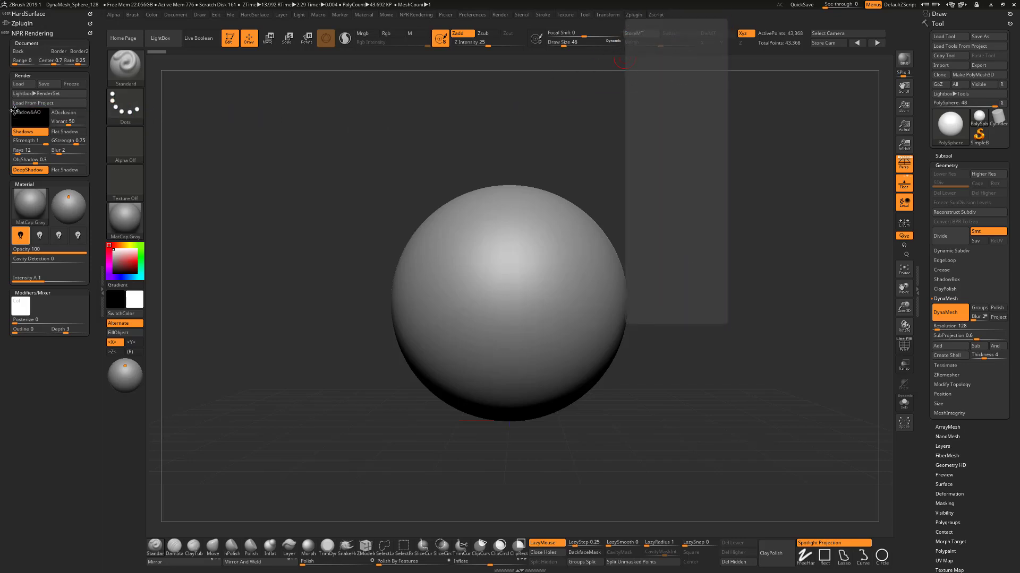
pyautogui.click(60, 121)
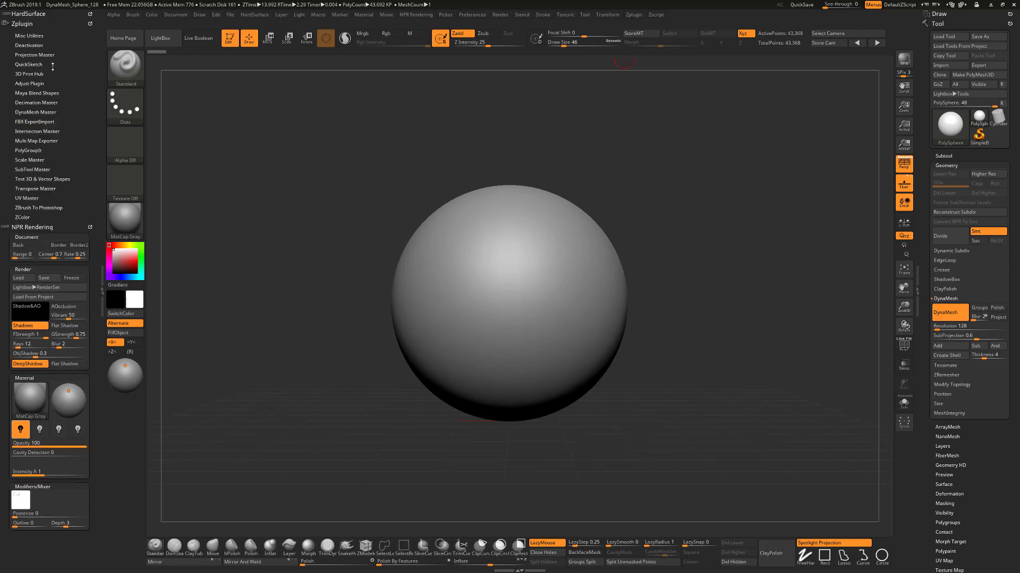
pyautogui.click(37, 122)
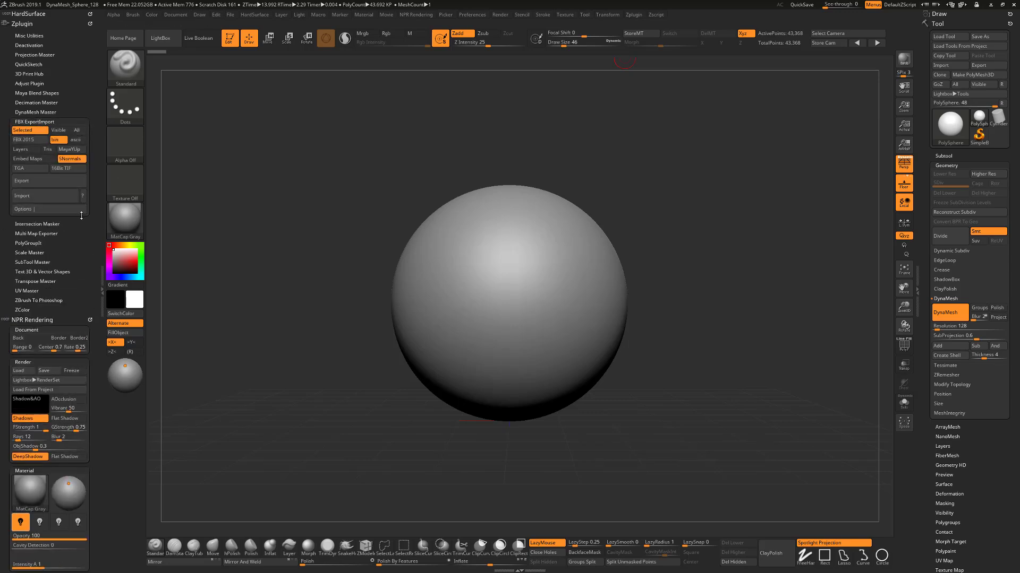
pyautogui.click(53, 196)
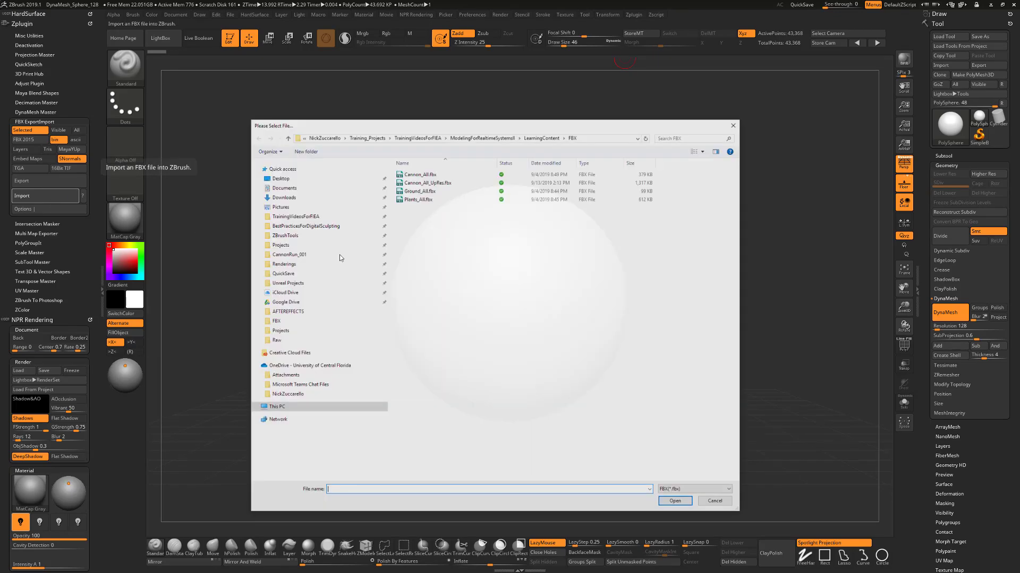
pyautogui.click(448, 183)
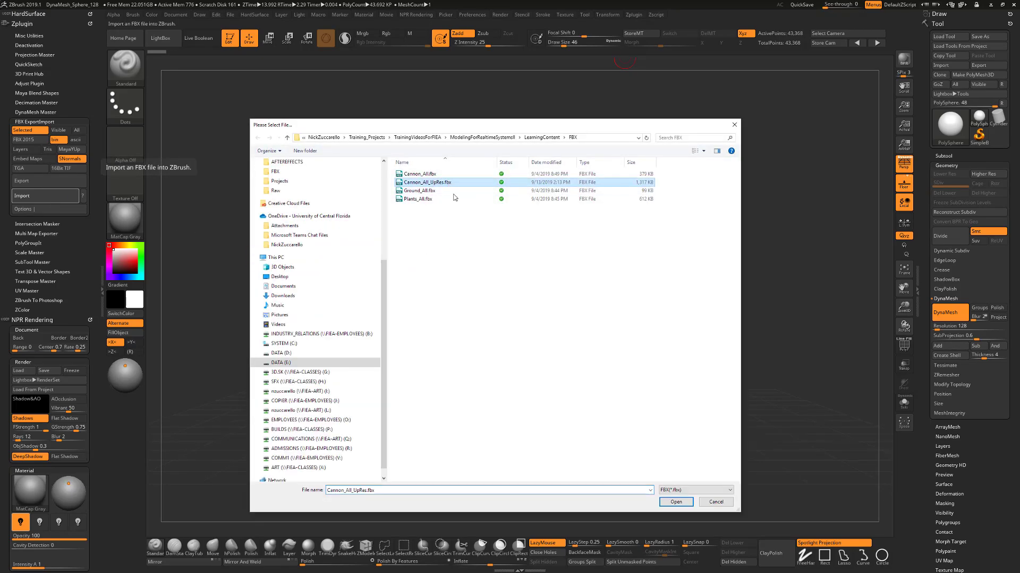
pyautogui.click(677, 503)
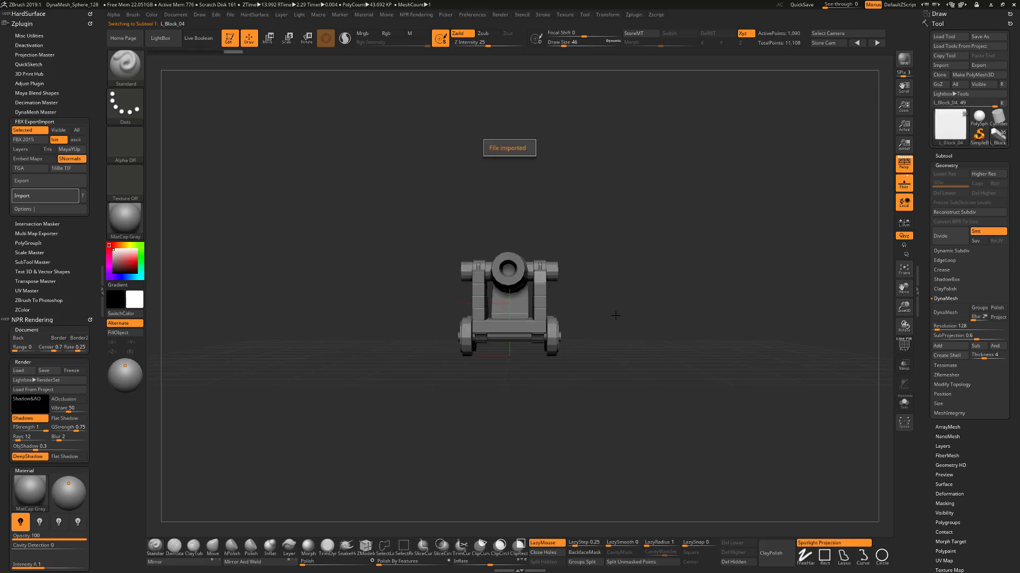
# Select the Cannon_Barrel subtool of the imported cannon and subdivide it to level 5
pyautogui.moveTo(655, 298); pyautogui.dragTo(686, 414)
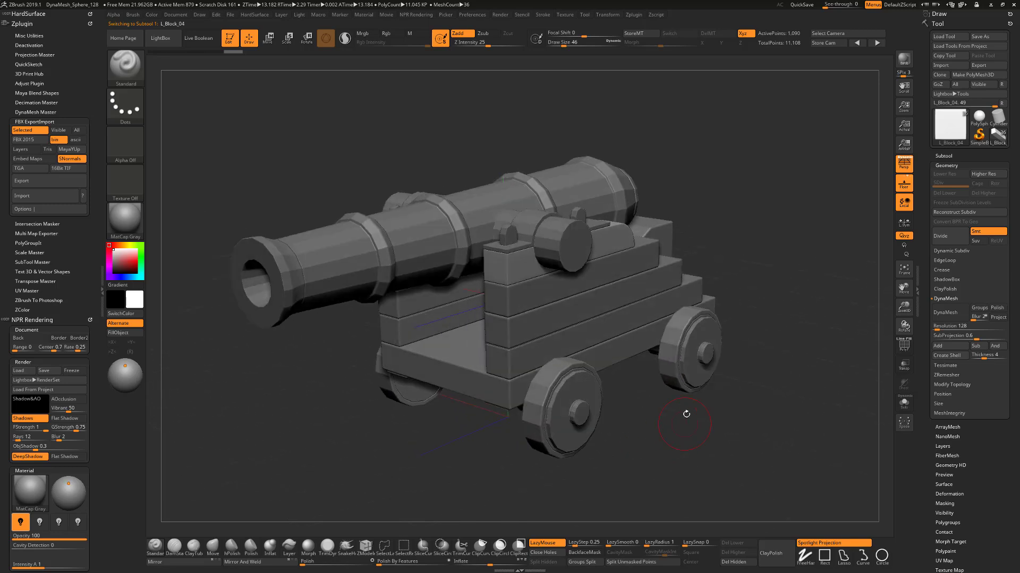
pyautogui.keyDown('alt'); pyautogui.click(382, 258); pyautogui.keyUp('alt')
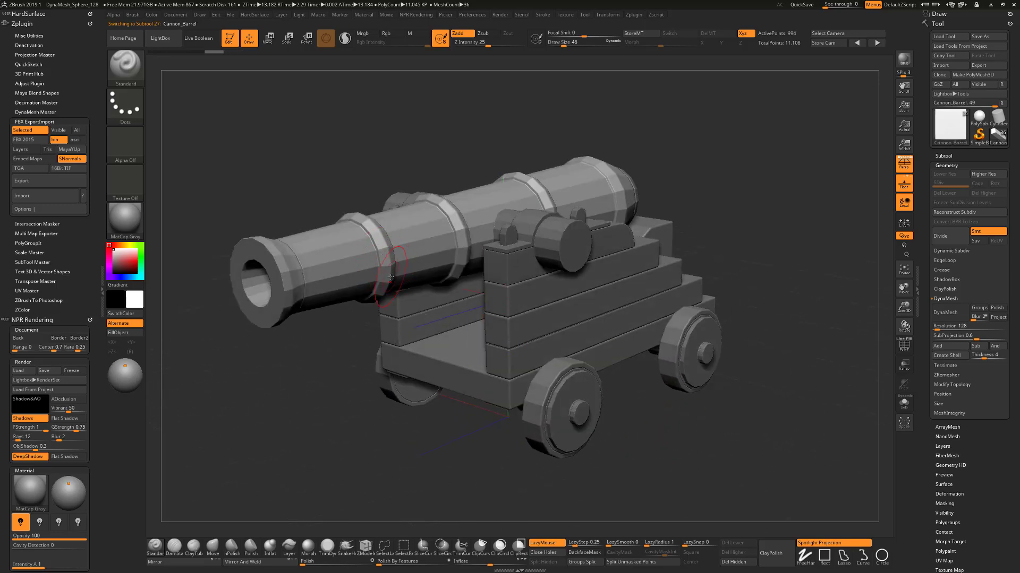
pyautogui.hotkey('ctrl', 'd')
pyautogui.hotkey('ctrl', 'd')
pyautogui.hotkey('ctrl', 'd')
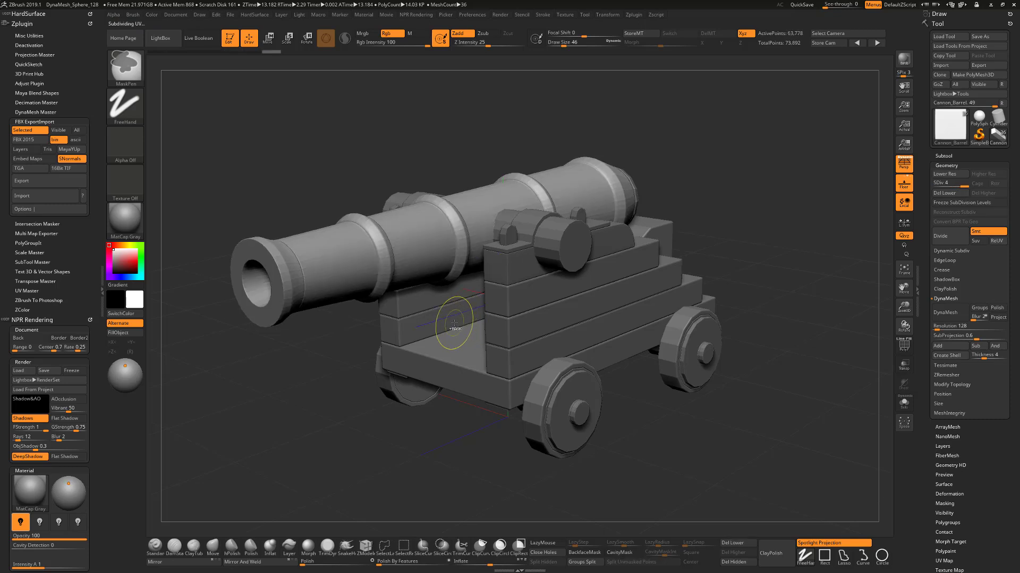
pyautogui.hotkey('ctrl', 'd')
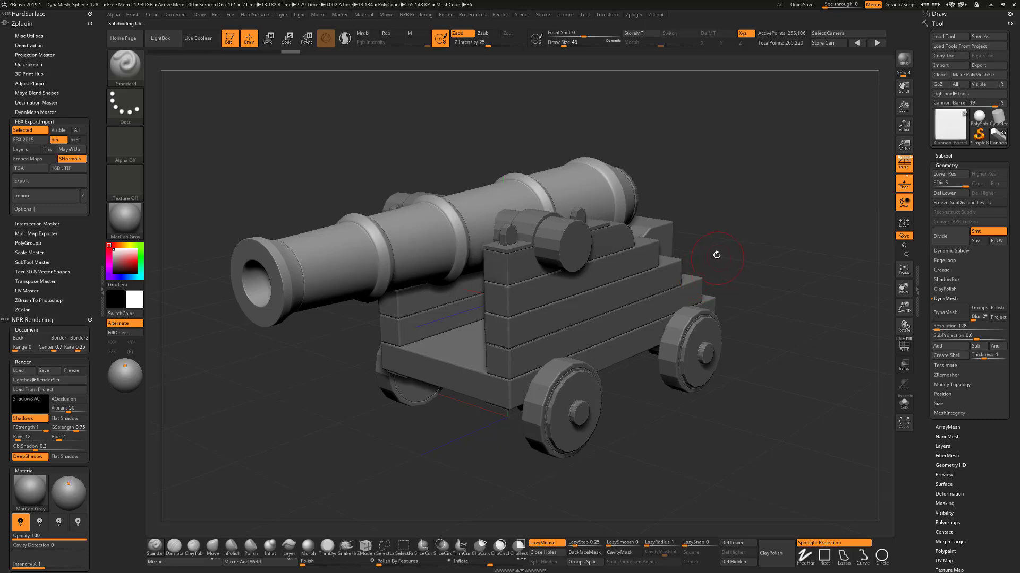
# Select the pivot cylinder running through the barrel's sides and subdivide it to level 4
pyautogui.moveTo(728, 249); pyautogui.dragTo(569, 254)
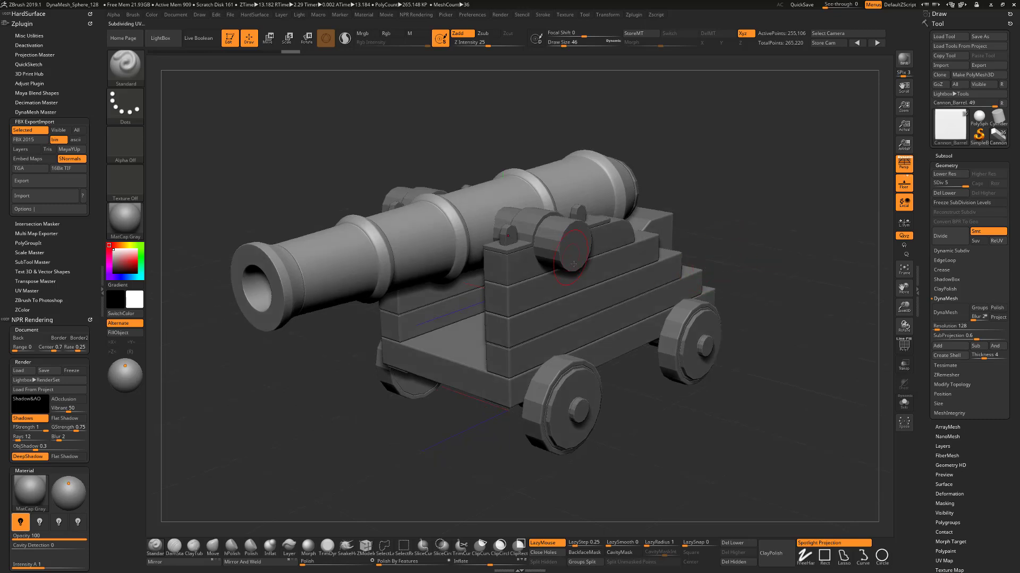
pyautogui.keyDown('alt'); pyautogui.click(570, 248); pyautogui.keyUp('alt')
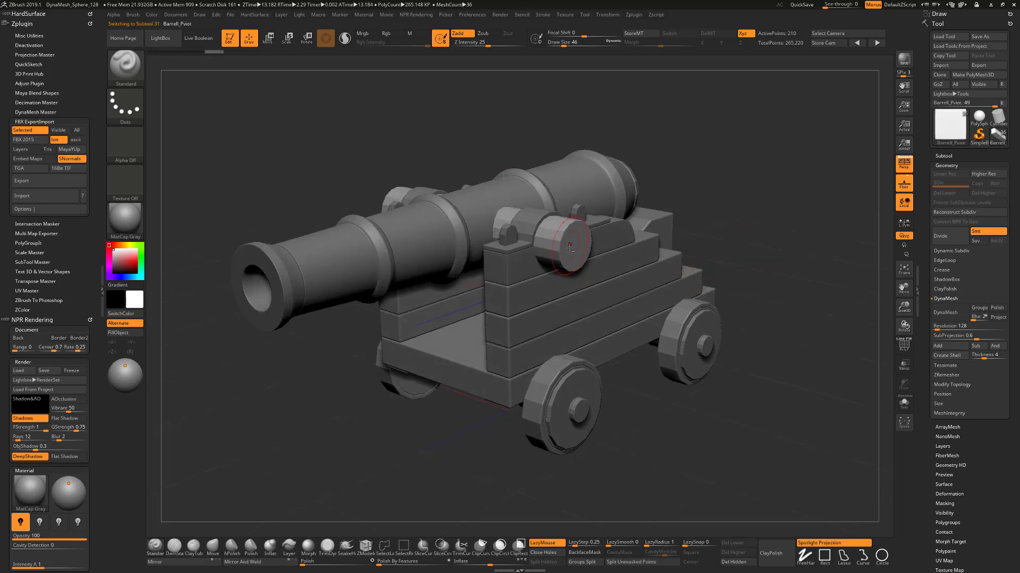
pyautogui.hotkey('ctrl', 'd')
pyautogui.hotkey('ctrl', 'd')
pyautogui.hotkey('ctrl', 'd')
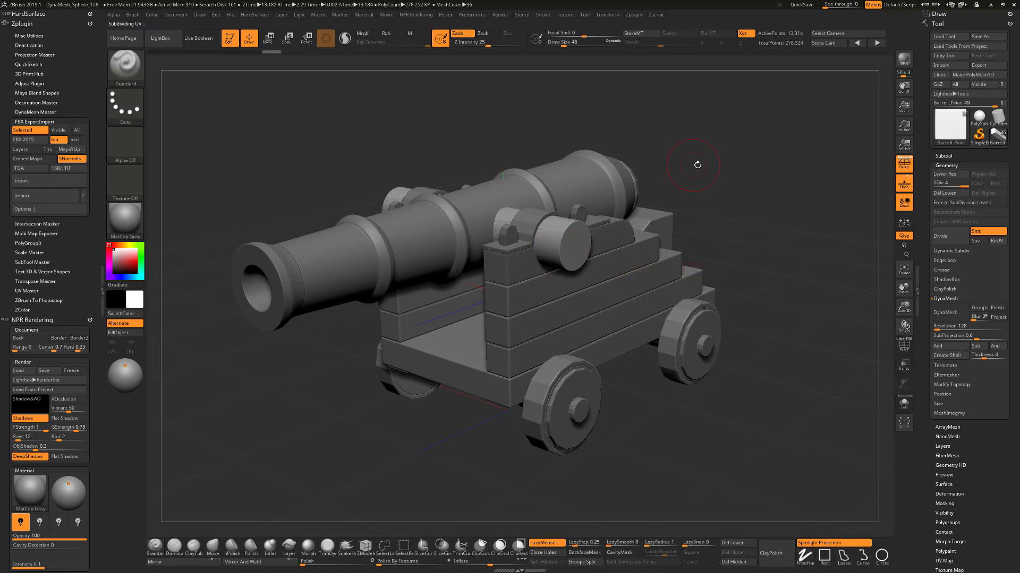
# Subdivide both brackets over the barrel pivot, L_Metal_Bracket and R_Metal_Bracket, to level 4
pyautogui.moveTo(697, 164); pyautogui.dragTo(713, 173)
pyautogui.keyDown('alt'); pyautogui.click(539, 230); pyautogui.keyUp('alt')
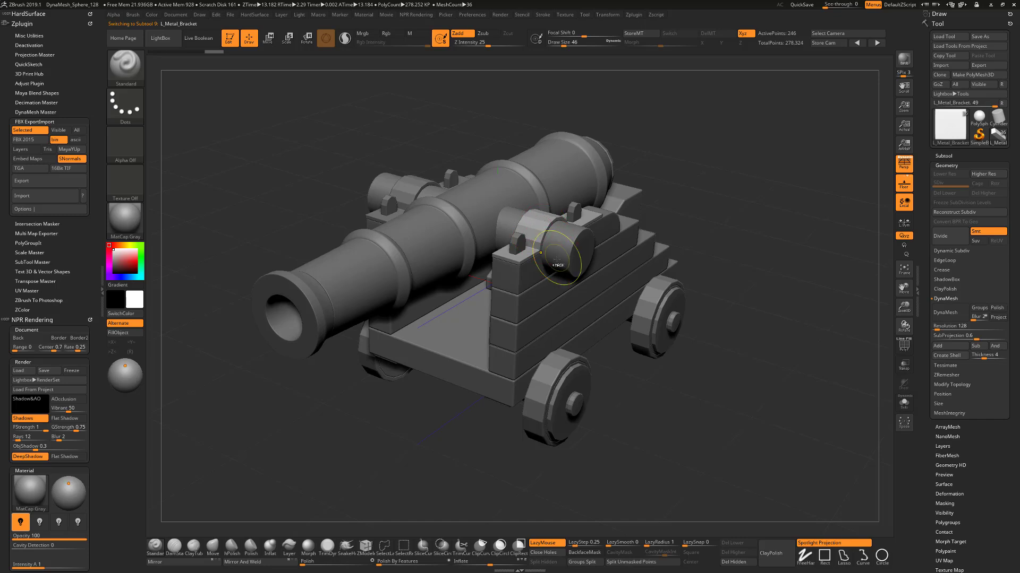
pyautogui.press('ctrl')
pyautogui.hotkey('ctrl', 'd')
pyautogui.hotkey('ctrl', 'd')
pyautogui.hotkey('ctrl', 'd')
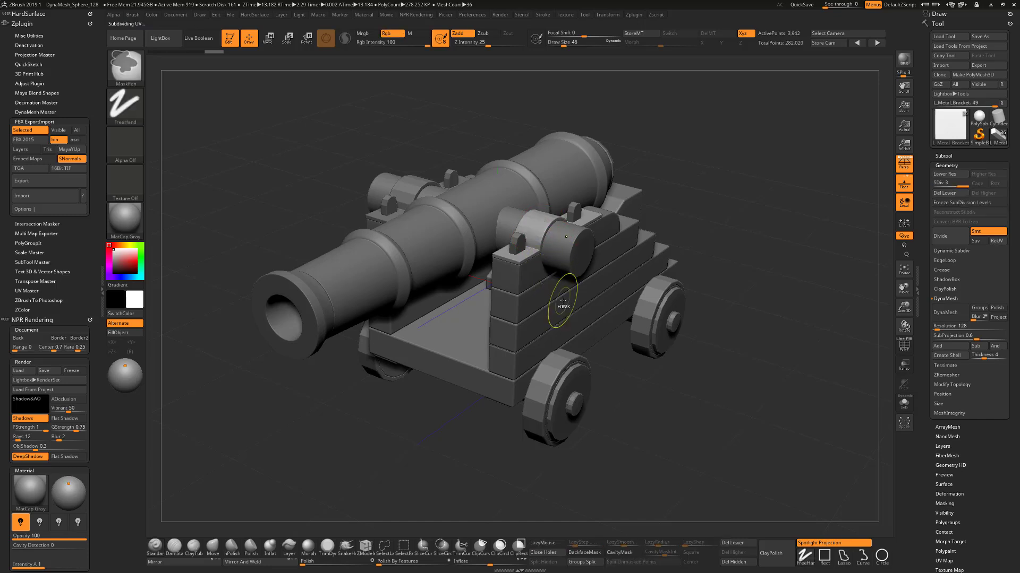
pyautogui.moveTo(732, 210); pyautogui.dragTo(631, 218)
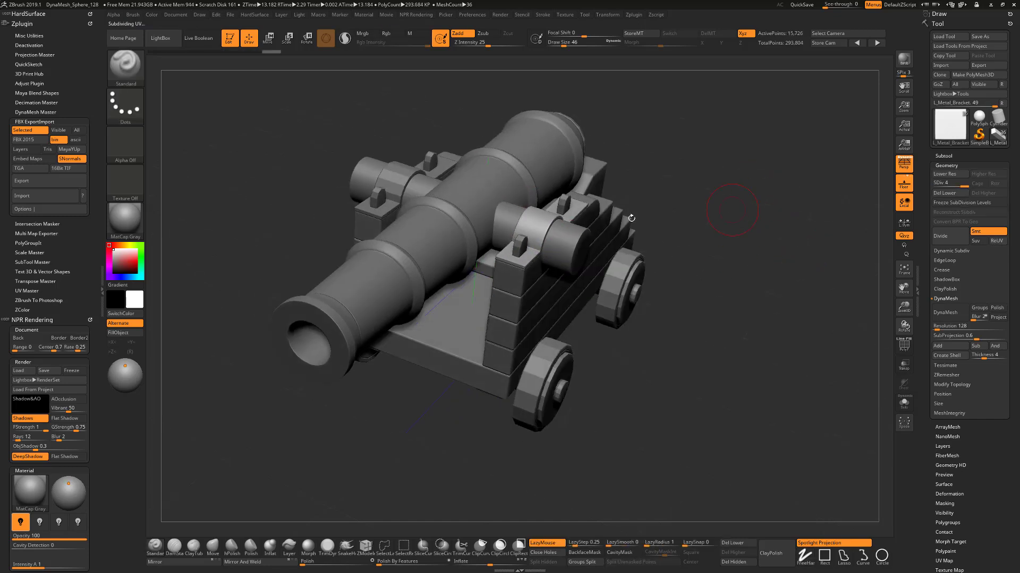
pyautogui.keyDown('alt'); pyautogui.click(396, 185); pyautogui.keyUp('alt')
pyautogui.press('ctrl')
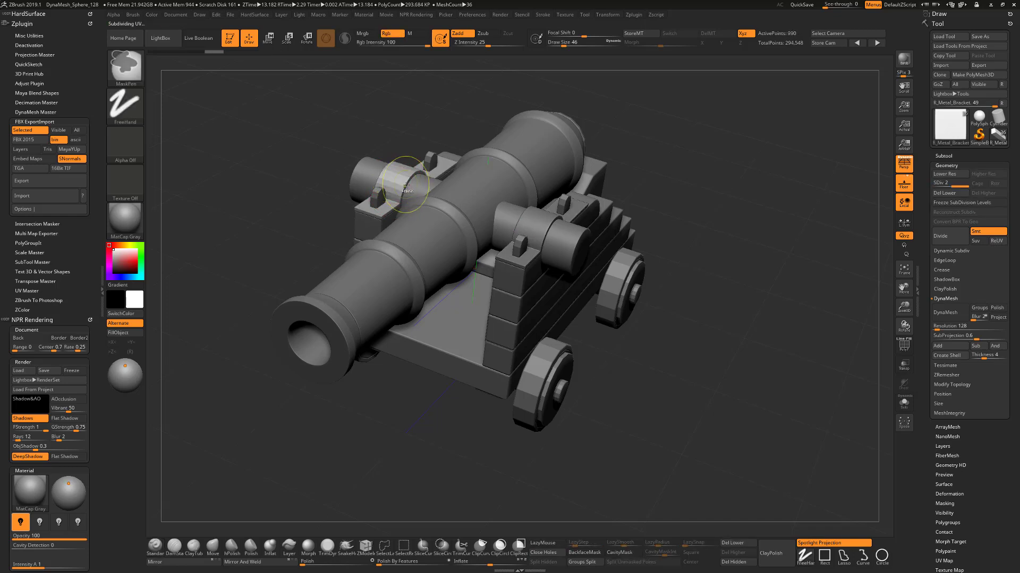
# Subdivide the two R_Metal_Clip pieces beside the right bracket to level 4
pyautogui.keyDown('alt'); pyautogui.click(378, 199); pyautogui.keyUp('alt')
pyautogui.hotkey('ctrl', 'd')
pyautogui.hotkey('ctrl', 'd')
pyautogui.hotkey('ctrl', 'd')
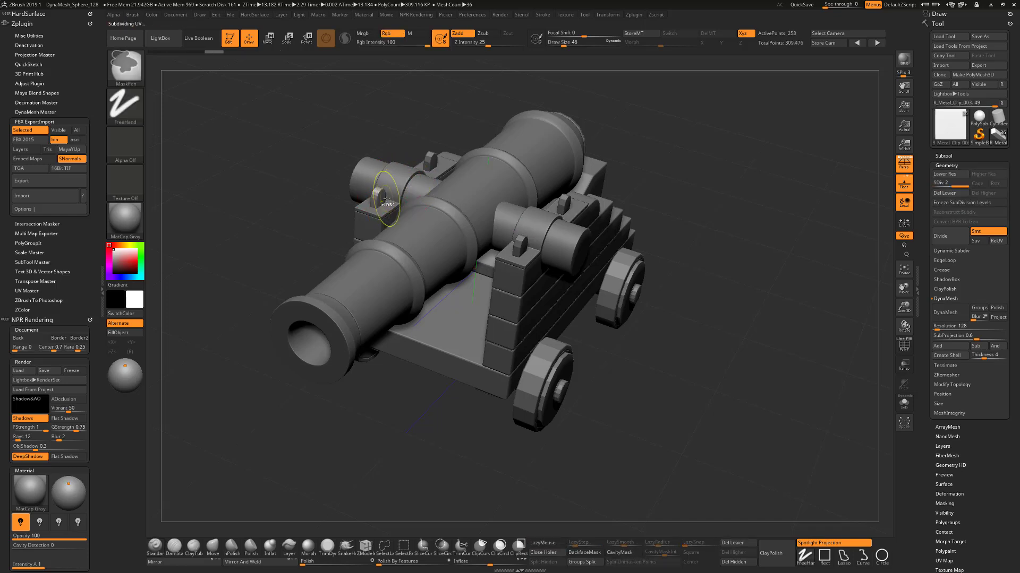
pyautogui.keyDown('alt'); pyautogui.click(425, 162); pyautogui.keyUp('alt')
pyautogui.hotkey('ctrl', 'd')
pyautogui.hotkey('ctrl', 'd')
pyautogui.hotkey('ctrl', 'd')
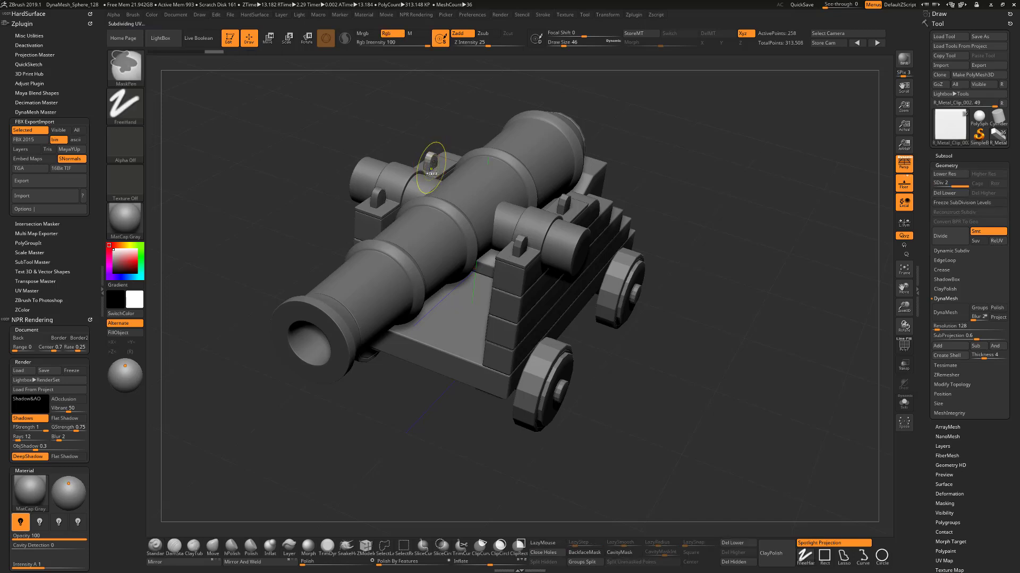
# Subdivide the two L_Metal_Clip pieces beside the left bracket to level 4
pyautogui.keyDown('alt'); pyautogui.click(523, 229); pyautogui.keyUp('alt')
pyautogui.hotkey('ctrl', 'd')
pyautogui.hotkey('ctrl', 'd')
pyautogui.hotkey('ctrl', 'd')
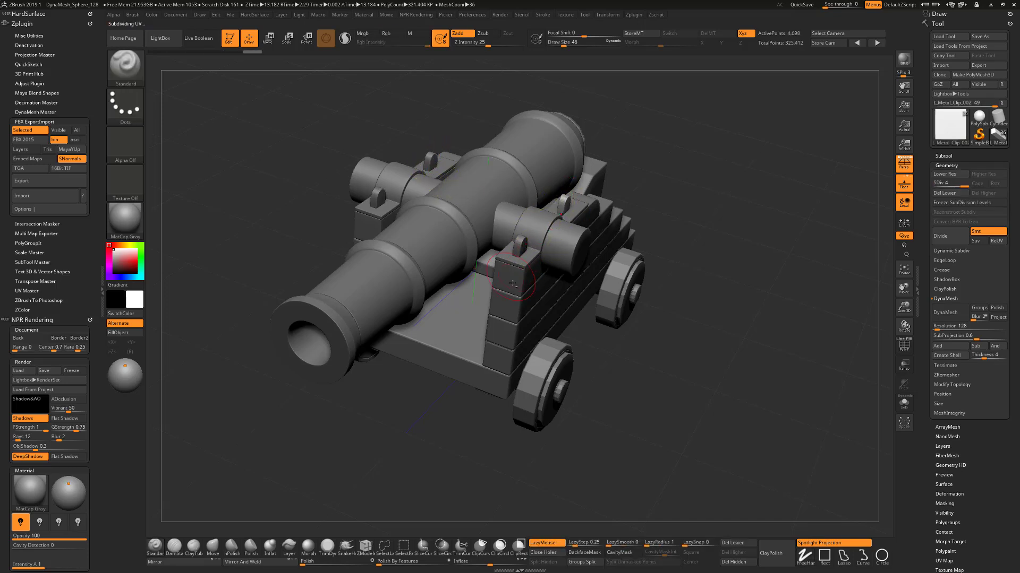
# Subdivide the upper left carriage blocks, L_Block_04 and L_Block_03, to level 3
pyautogui.keyDown('alt'); pyautogui.click(566, 218); pyautogui.keyUp('alt')
pyautogui.moveTo(678, 389); pyautogui.dragTo(653, 360)
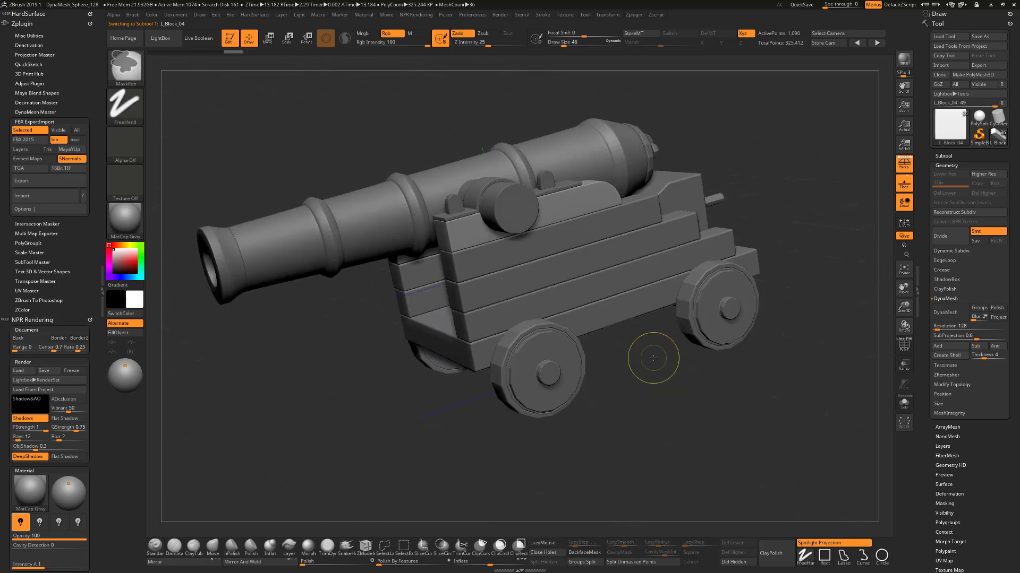
pyautogui.hotkey('ctrl', 'd')
pyautogui.keyDown('alt'); pyautogui.click(495, 256); pyautogui.keyUp('alt')
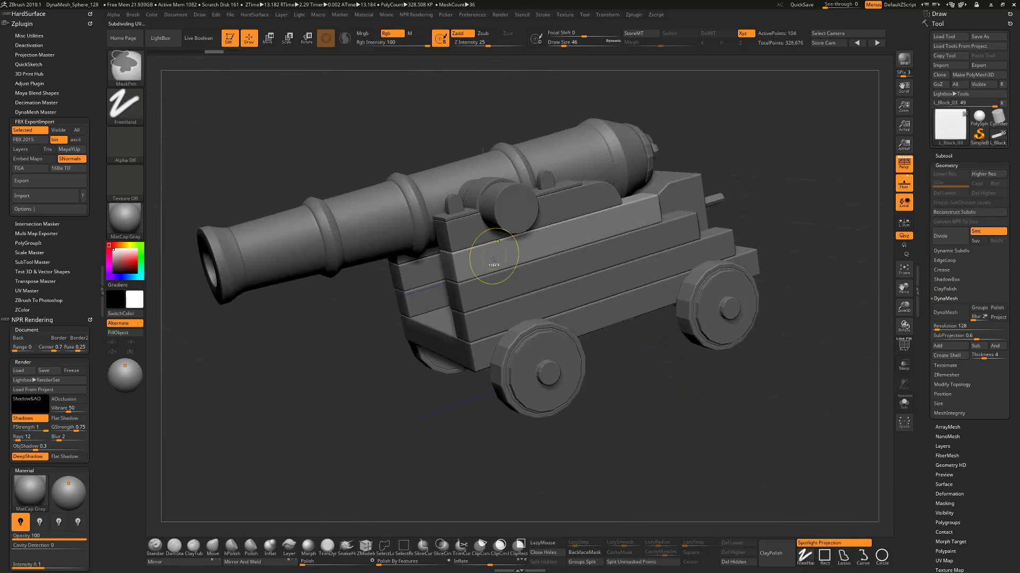
pyautogui.hotkey('ctrl', 'd')
pyautogui.hotkey('ctrl', 'd')
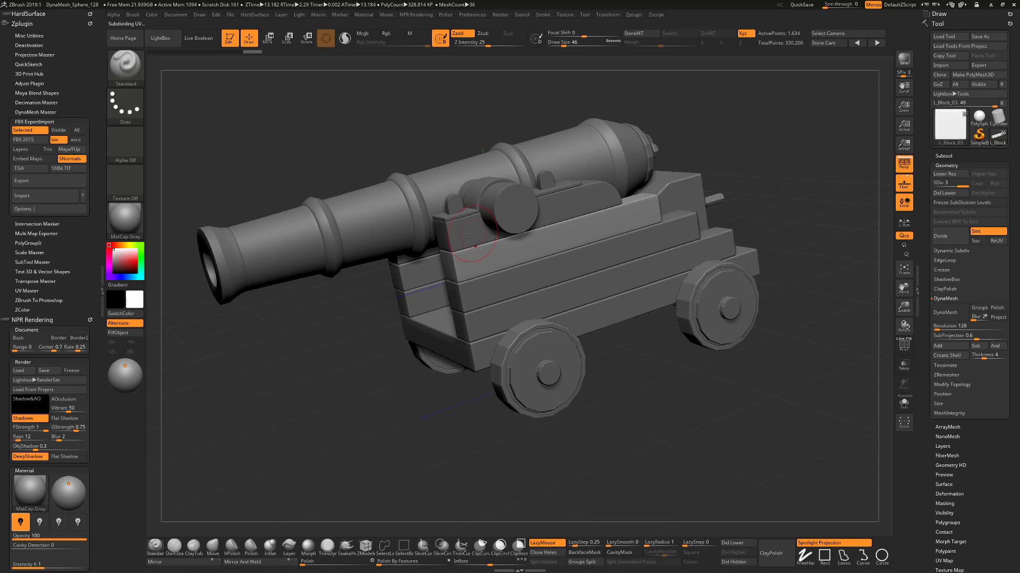
pyautogui.keyDown('alt'); pyautogui.click(485, 259); pyautogui.keyUp('alt')
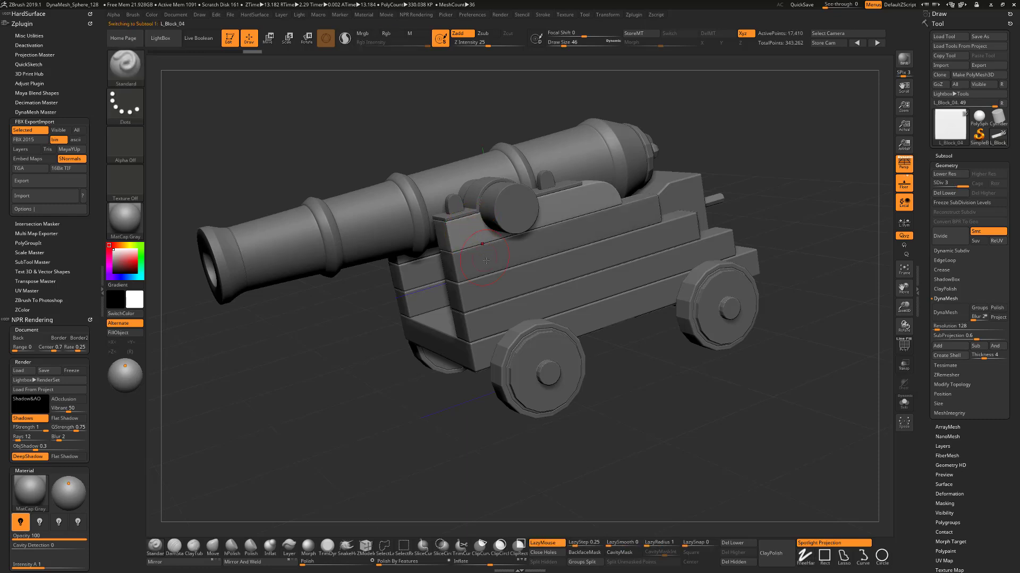
# Subdivide the lower left carriage blocks, L_Block_02 and L_Block_01, to level 3
pyautogui.keyDown('alt'); pyautogui.click(495, 291); pyautogui.keyUp('alt')
pyautogui.hotkey('ctrl', 'd')
pyautogui.hotkey('ctrl', 'd')
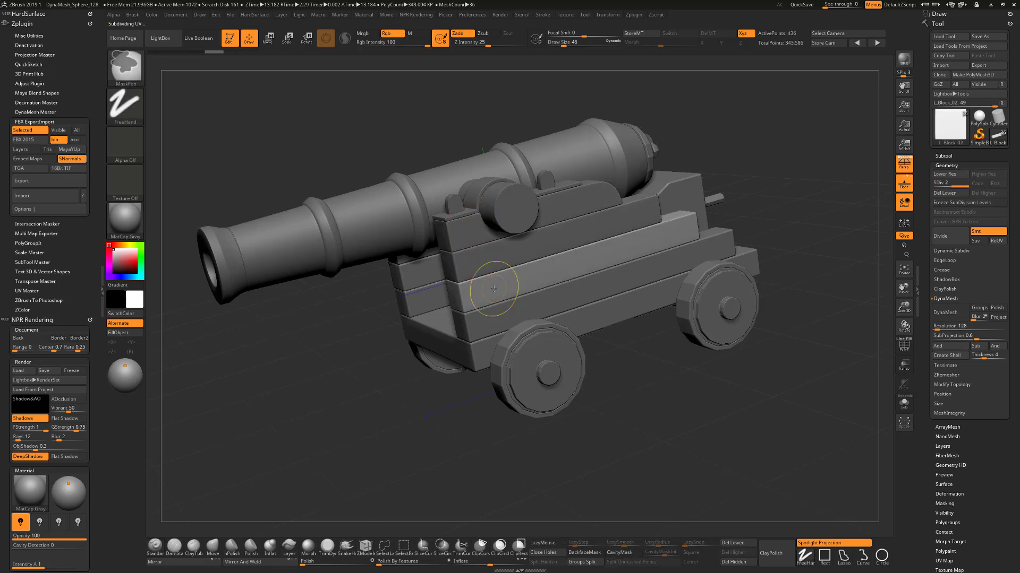
pyautogui.keyDown('alt'); pyautogui.click(498, 309); pyautogui.keyUp('alt')
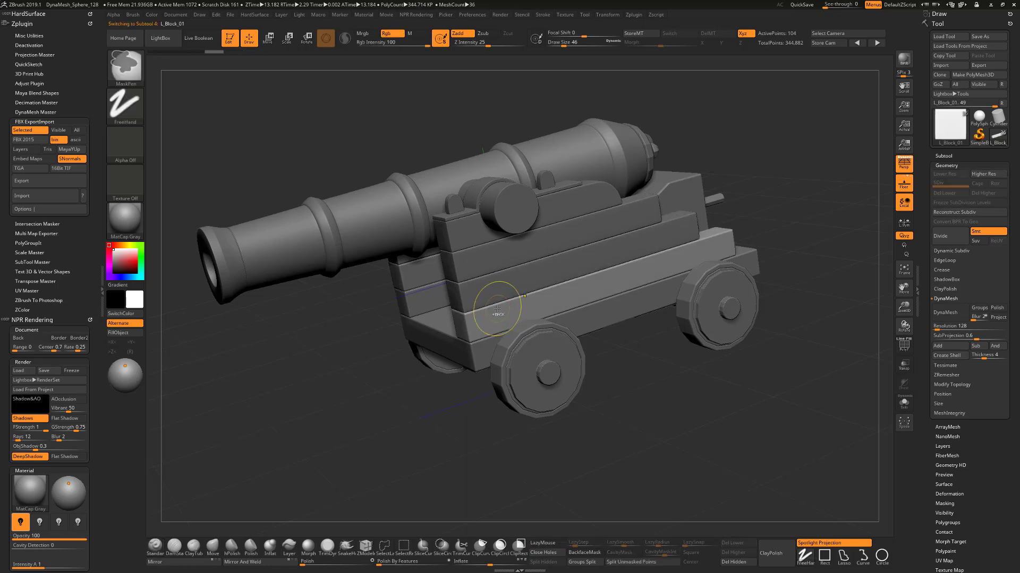
pyautogui.hotkey('ctrl', 'd')
# Subdivide the carriage's Base piece to level 4
pyautogui.keyDown('alt'); pyautogui.click(473, 355); pyautogui.keyUp('alt')
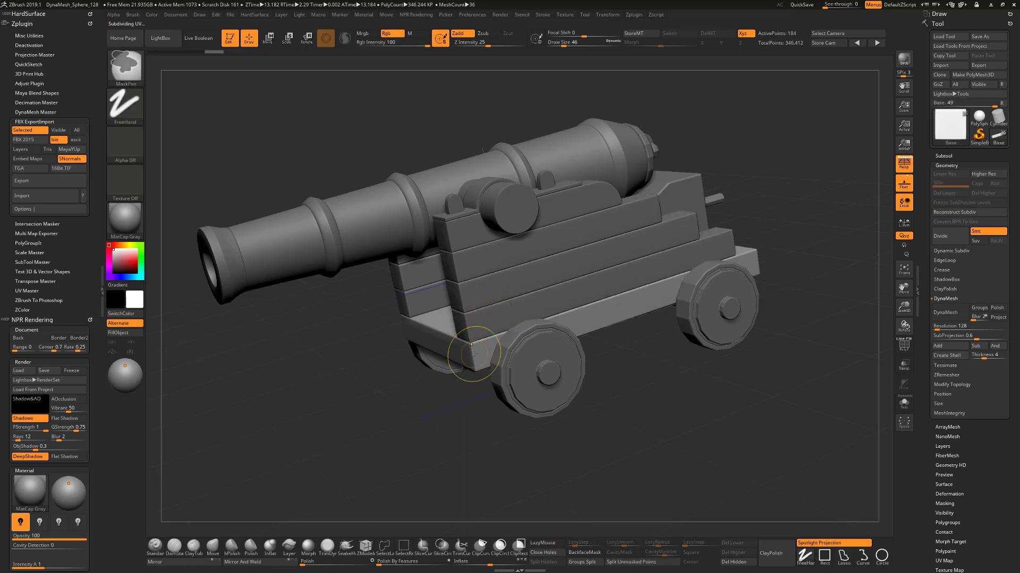
pyautogui.hotkey('ctrl', 'd')
pyautogui.hotkey('ctrl', 'd')
pyautogui.hotkey('ctrl', 'd')
# Subdivide the front left wheel, L_Wheel_F, to level 5
pyautogui.moveTo(626, 426); pyautogui.dragTo(687, 426)
pyautogui.keyDown('alt'); pyautogui.click(514, 360); pyautogui.keyUp('alt')
pyautogui.hotkey('ctrl', 'd')
pyautogui.hotkey('ctrl', 'd')
pyautogui.hotkey('ctrl', 'd')
pyautogui.hotkey('ctrl', 'd')
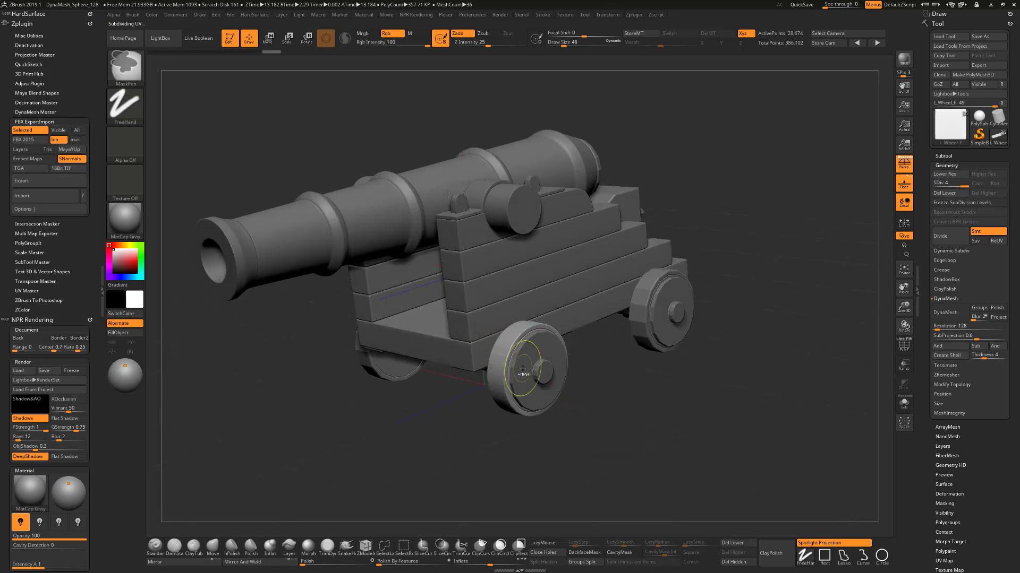
pyautogui.press('l')
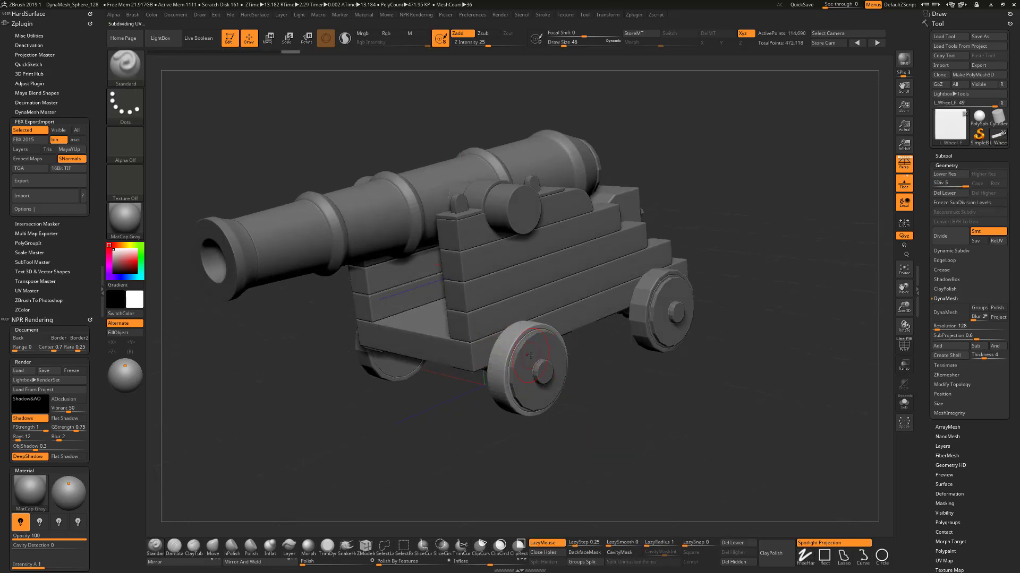
# Subdivide the rear left wheel, L_Wheel_R, to level 5 and its hub, L_Wheel_R_Hub, to level 4
pyautogui.keyDown('alt'); pyautogui.click(643, 294); pyautogui.keyUp('alt')
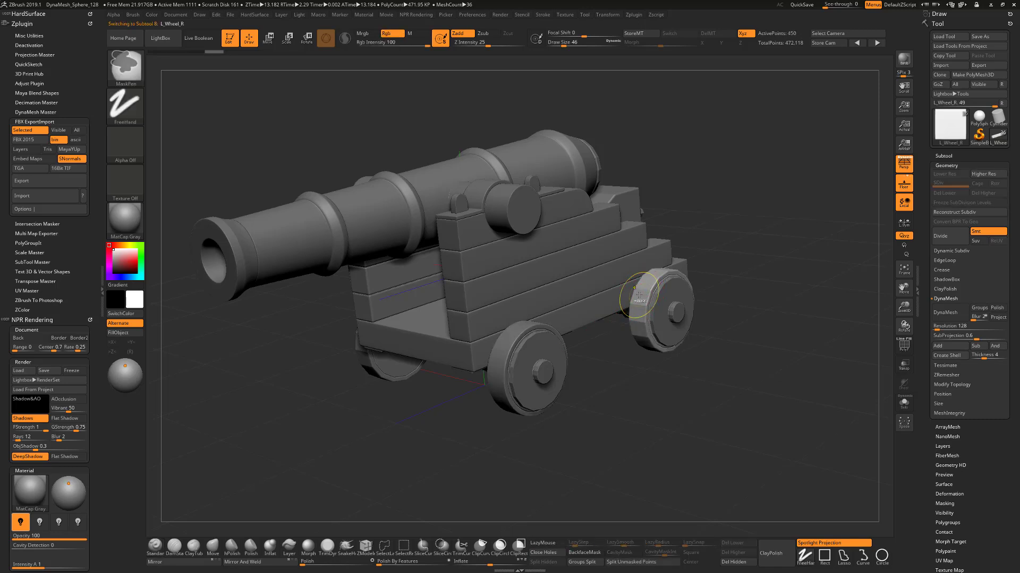
pyautogui.hotkey('ctrl', 'd')
pyautogui.hotkey('ctrl', 'd')
pyautogui.hotkey('ctrl', 'd')
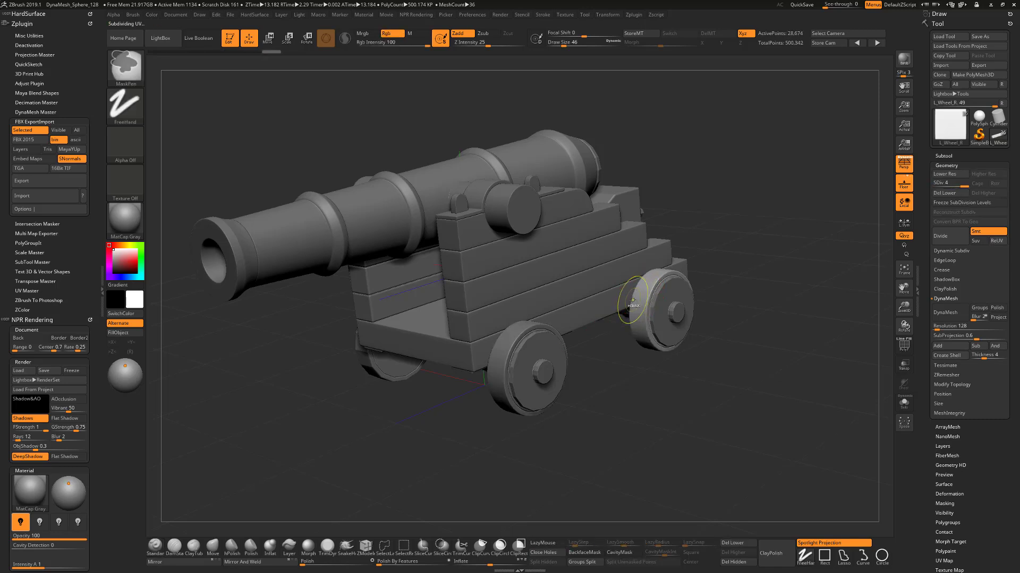
pyautogui.keyDown('alt'); pyautogui.click(666, 303); pyautogui.keyUp('alt')
pyautogui.hotkey('ctrl', 'd')
pyautogui.hotkey('ctrl', 'd')
pyautogui.hotkey('ctrl', 'd')
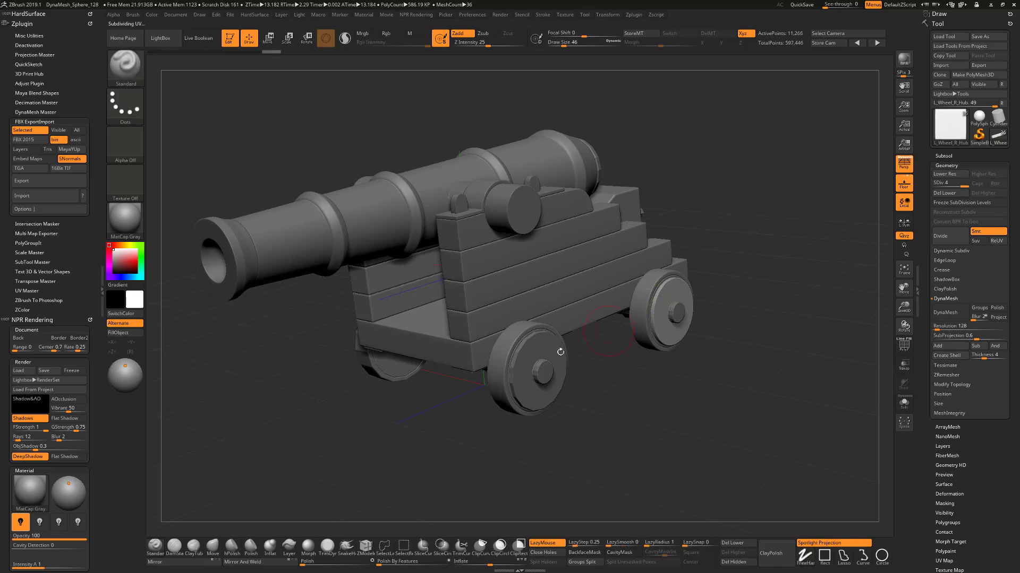
# Subdivide L_Wheel_F_Hub and Axel_Front to level 4, and raise L_Wheel_R_Hub to level 6
pyautogui.keyDown('alt'); pyautogui.click(543, 366); pyautogui.keyUp('alt')
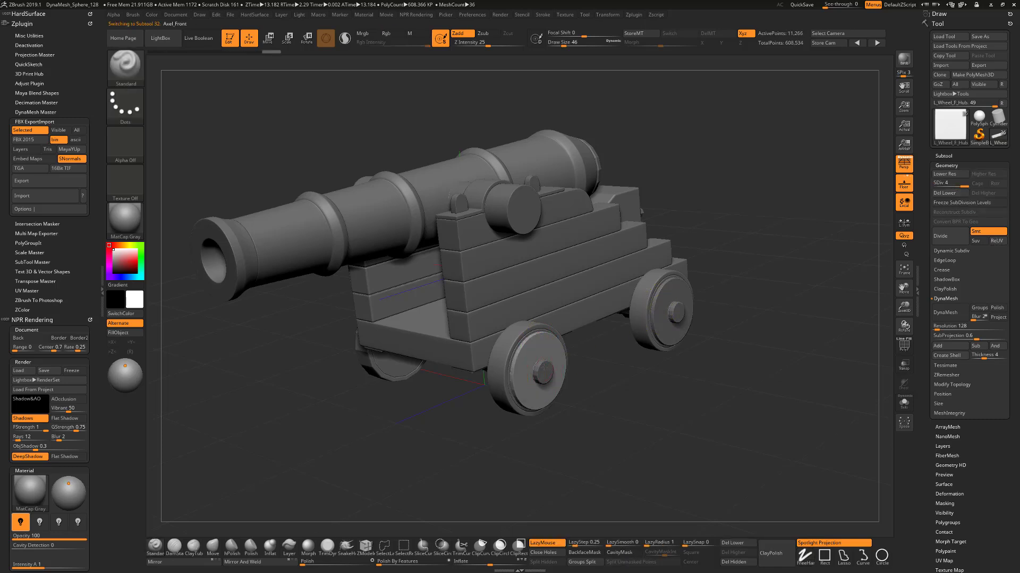
pyautogui.keyDown('alt'); pyautogui.click(681, 314); pyautogui.keyUp('alt')
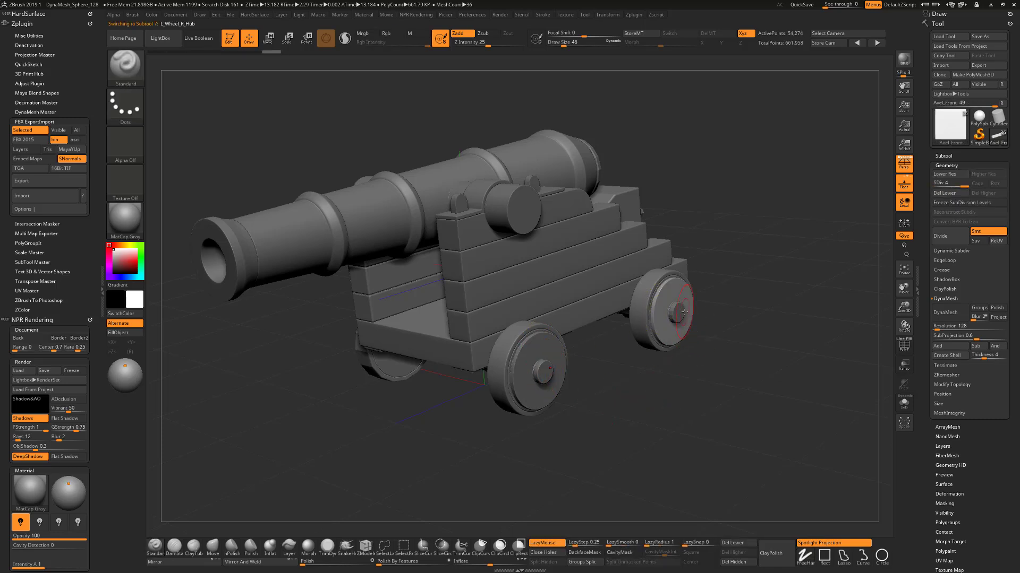
pyautogui.hotkey('ctrl', 'd')
pyautogui.hotkey('ctrl', 'd')
# Subdivide the rear axle, Axel_Back, and the rod behind the carriage, Slide_Block_Rod, to level 3
pyautogui.moveTo(736, 313); pyautogui.dragTo(706, 313)
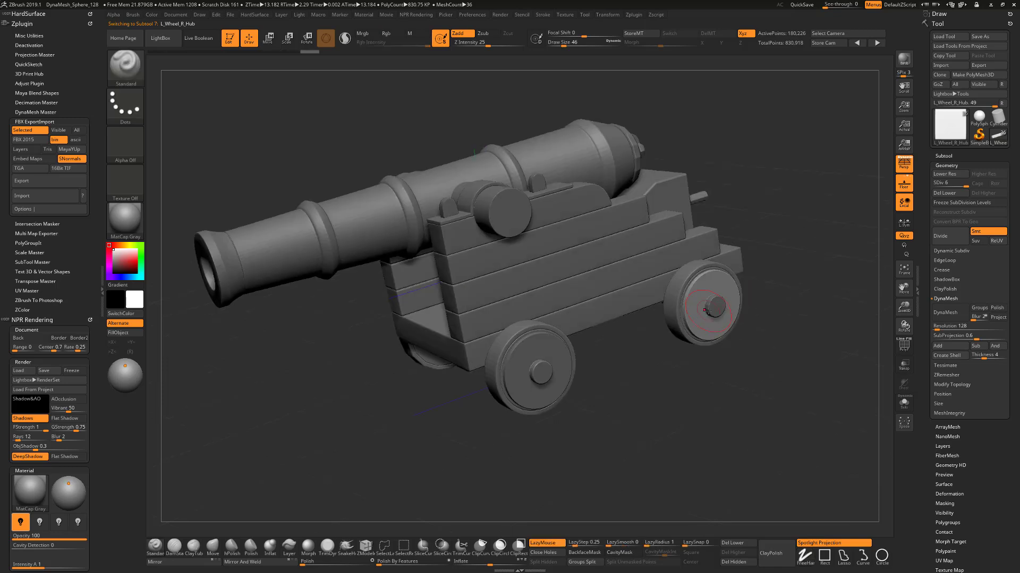
pyautogui.keyDown('alt'); pyautogui.click(715, 308); pyautogui.keyUp('alt')
pyautogui.hotkey('ctrl', 'd')
pyautogui.hotkey('ctrl', 'd')
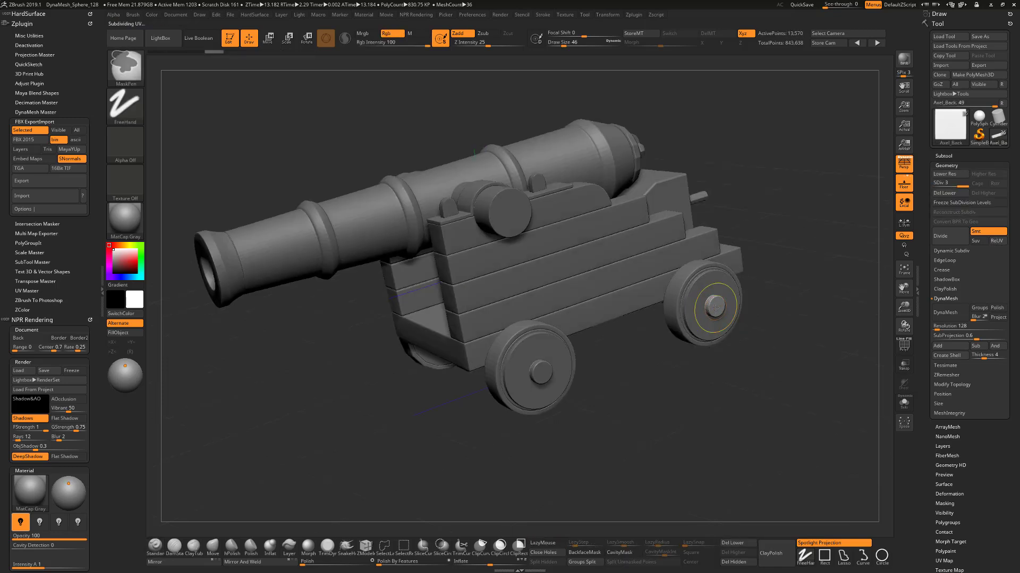
pyautogui.moveTo(767, 234); pyautogui.dragTo(724, 201)
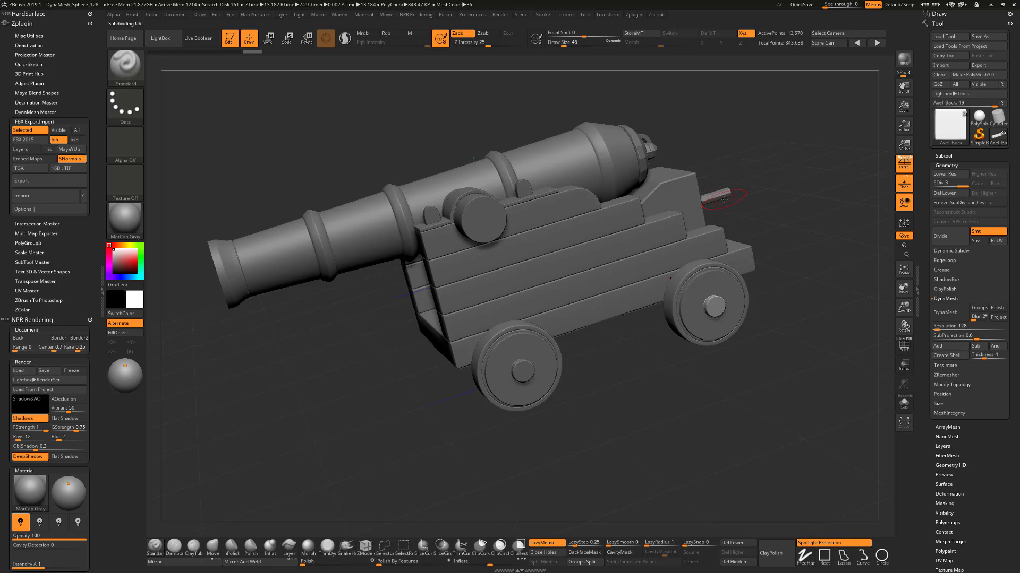
pyautogui.keyDown('alt'); pyautogui.click(719, 198); pyautogui.keyUp('alt')
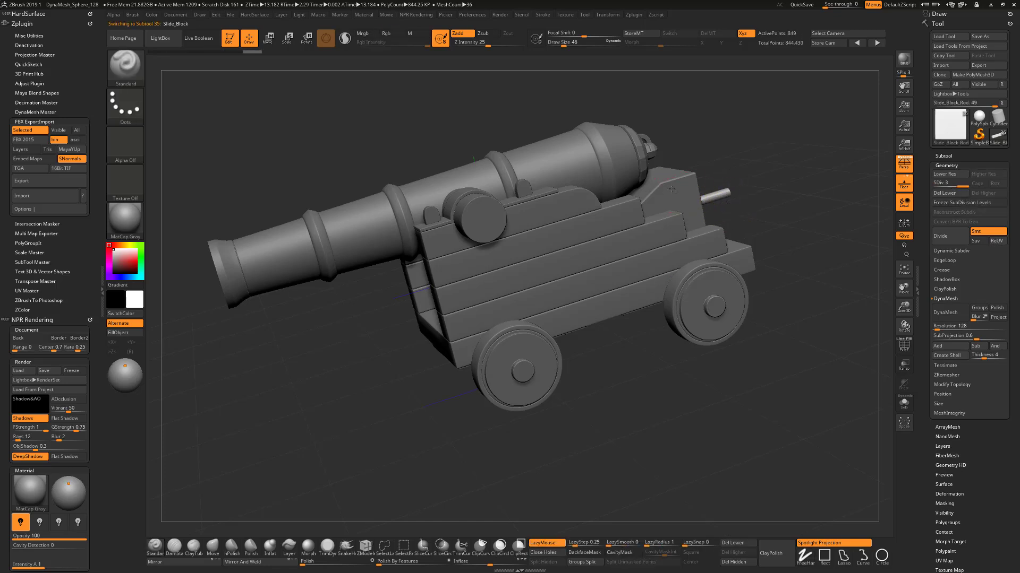
# Subdivide the rear barrel pieces, Cannon_End to level 4 and Handle to level 3
pyautogui.moveTo(741, 159); pyautogui.dragTo(673, 151)
pyautogui.keyDown('alt'); pyautogui.click(629, 155); pyautogui.keyUp('alt')
pyautogui.hotkey('ctrl', 'd')
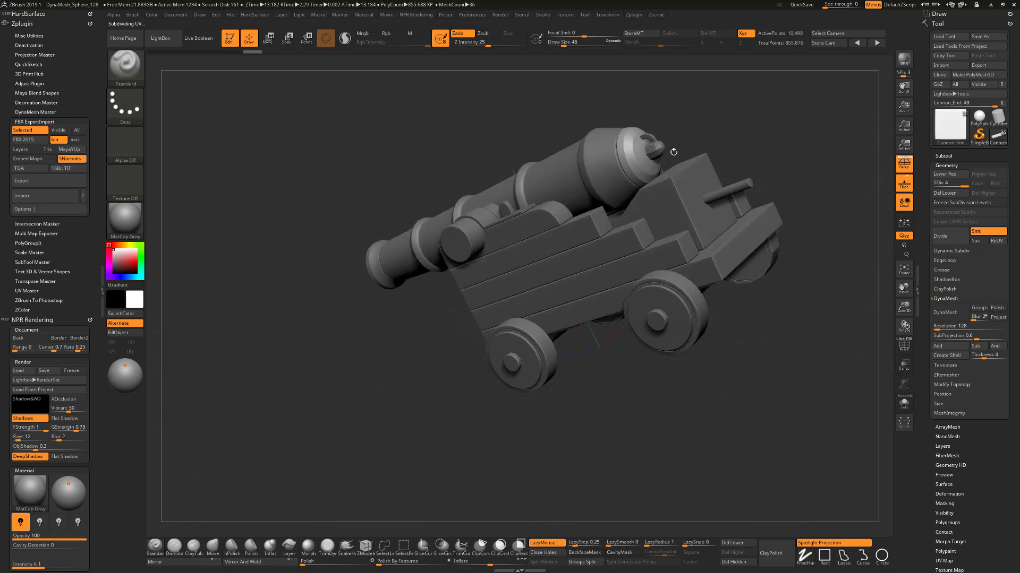
pyautogui.keyDown('alt'); pyautogui.click(658, 146); pyautogui.keyUp('alt')
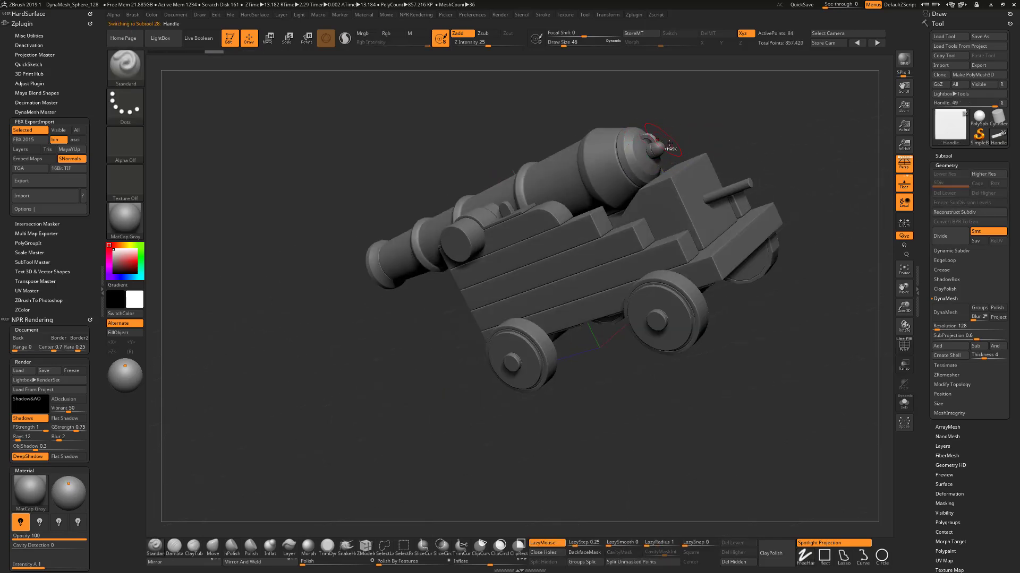
pyautogui.hotkey('ctrl', 'd')
# Subdivide the four right carriage blocks, R_Block_04 down to R_Block_01, to level 3
pyautogui.moveTo(669, 143); pyautogui.dragTo(744, 249)
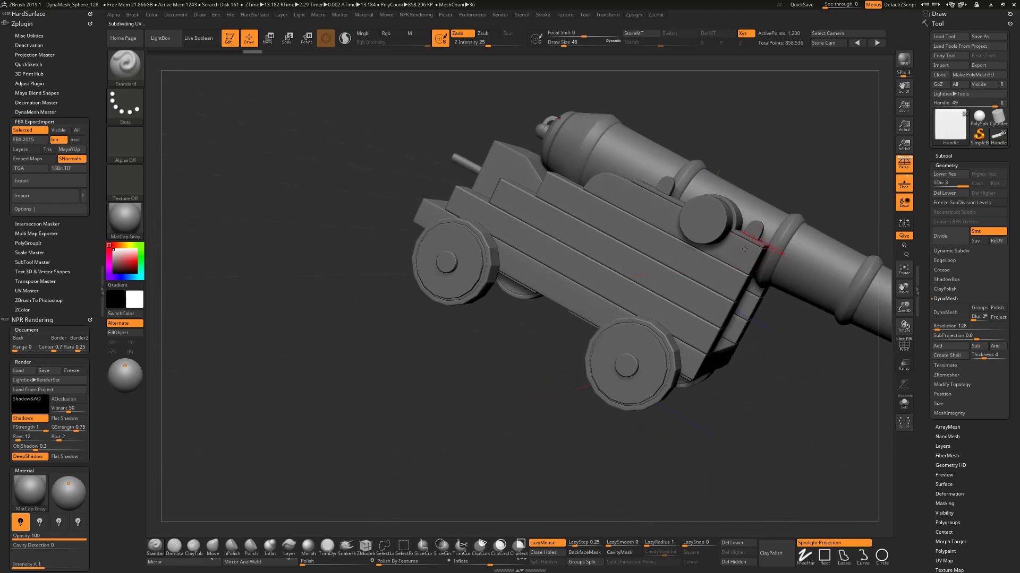
pyautogui.keyDown('alt'); pyautogui.click(746, 261); pyautogui.keyUp('alt')
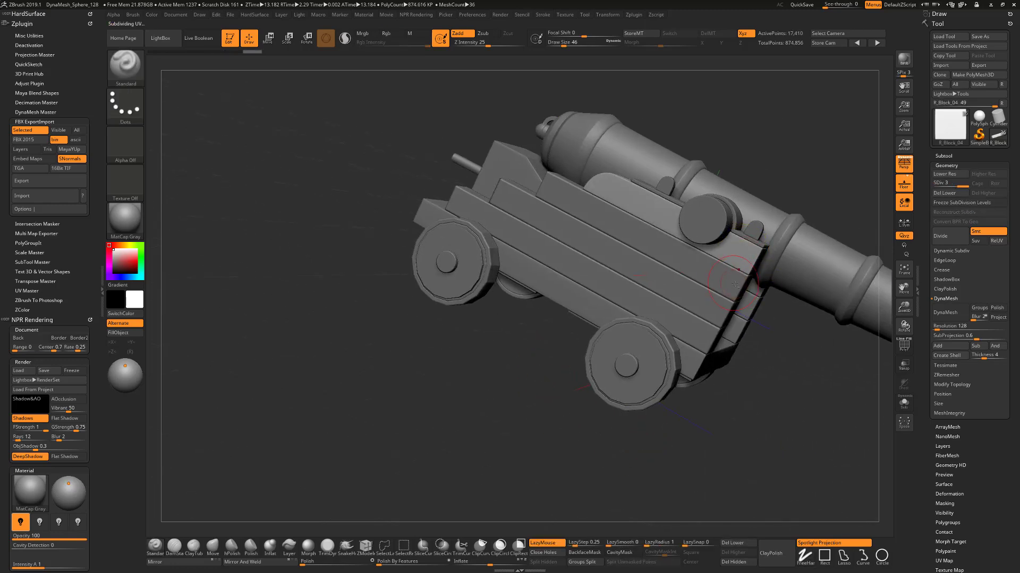
pyautogui.keyDown('alt'); pyautogui.click(733, 284); pyautogui.keyUp('alt')
pyautogui.hotkey('ctrl', 'd')
pyautogui.hotkey('ctrl', 'd')
pyautogui.keyDown('alt'); pyautogui.click(720, 313); pyautogui.keyUp('alt')
pyautogui.hotkey('ctrl', 'd')
pyautogui.hotkey('ctrl', 'd')
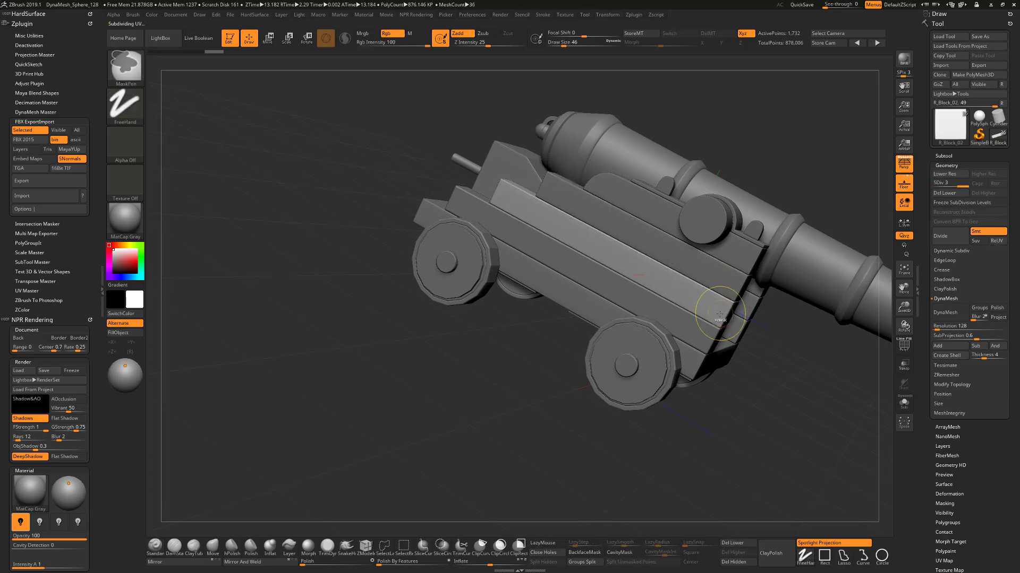
pyautogui.keyDown('alt'); pyautogui.click(706, 340); pyautogui.keyUp('alt')
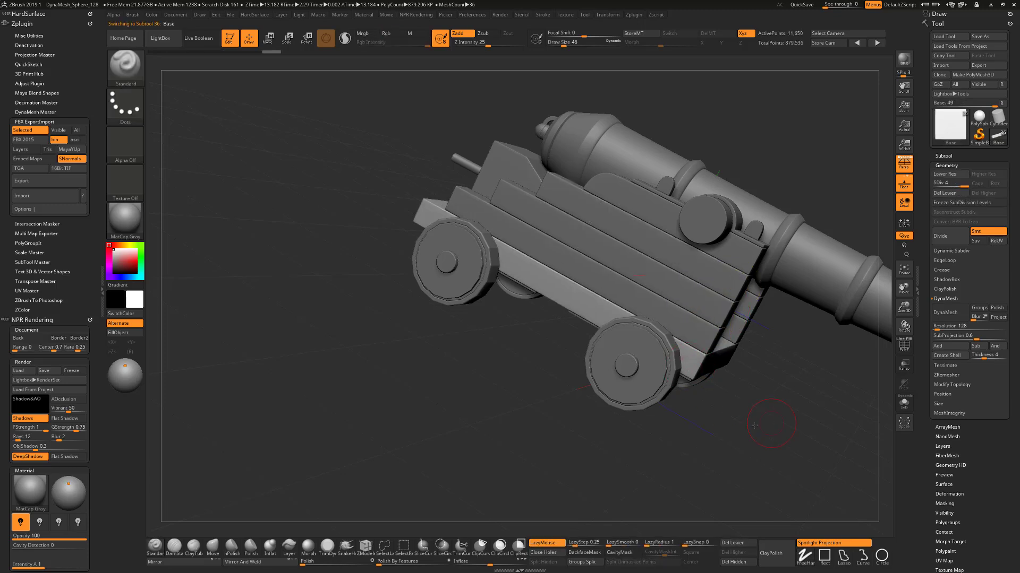
# Subdivide the front right wheel, R_Wheel_F, to level 5 and smooth its hub with further subdivisions
pyautogui.moveTo(754, 425); pyautogui.dragTo(601, 390)
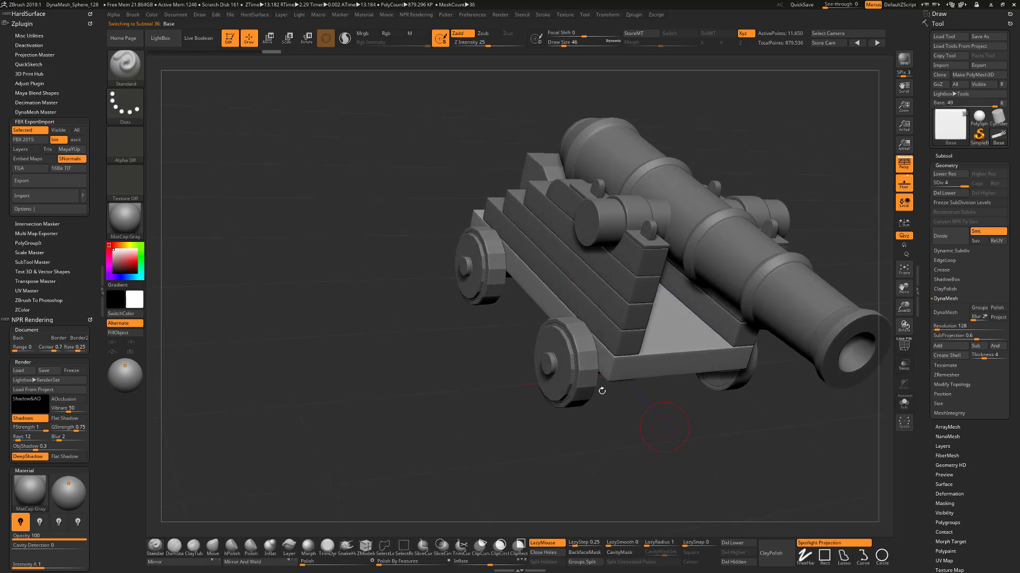
pyautogui.keyDown('alt'); pyautogui.click(587, 363); pyautogui.keyUp('alt')
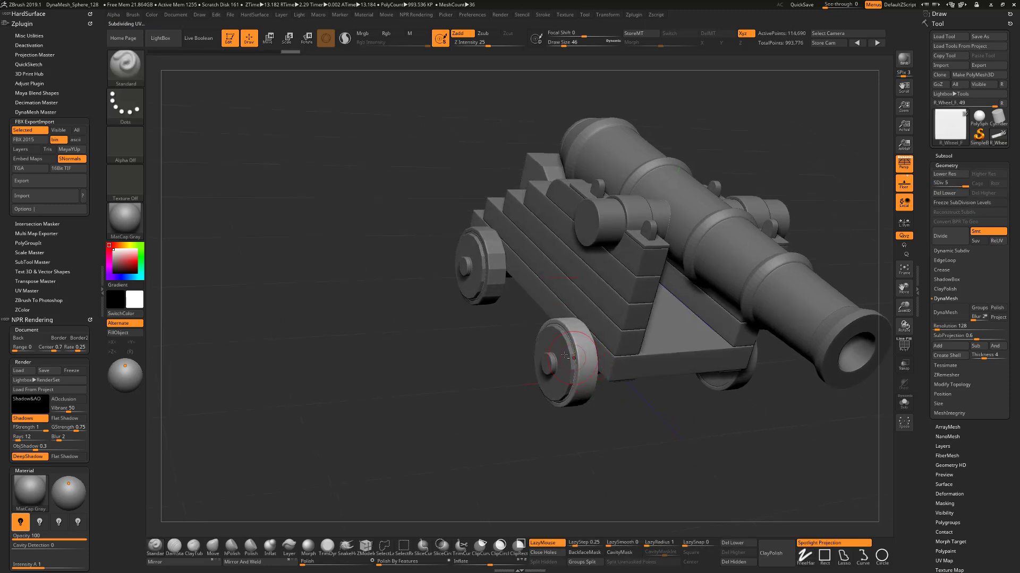
pyautogui.keyDown('alt'); pyautogui.click(552, 360); pyautogui.keyUp('alt')
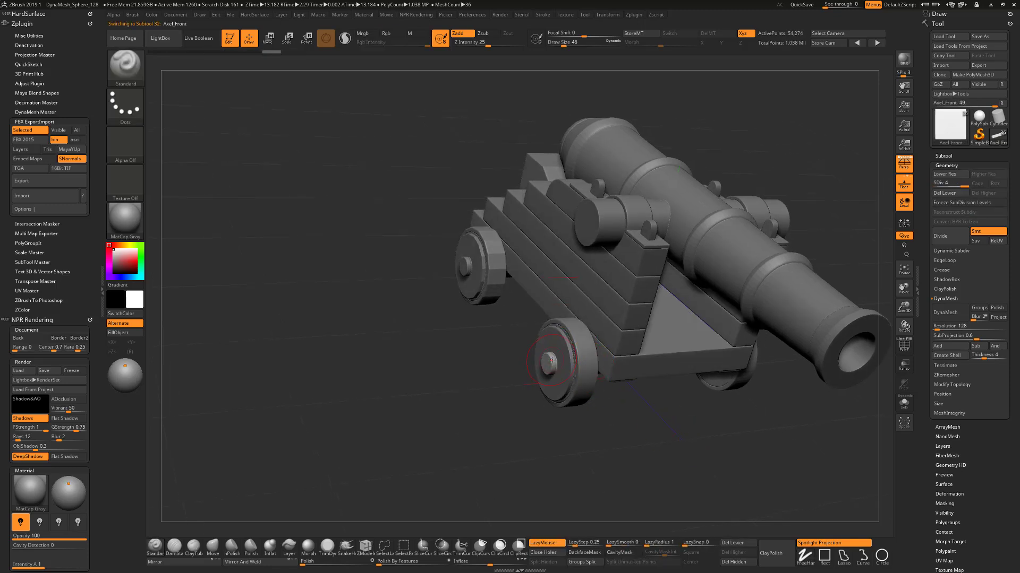
# Subdivide the rear right wheel, R_Wheel_R, to level 5 and its hub, R_Wheel_R_Hub, to level 4
pyautogui.keyDown('alt'); pyautogui.click(498, 254); pyautogui.keyUp('alt')
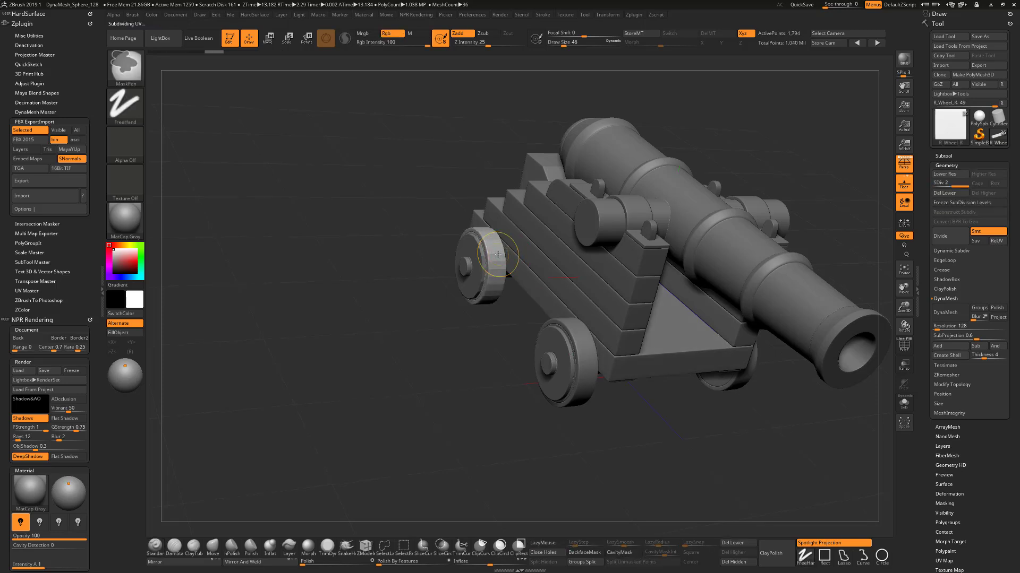
pyautogui.hotkey('ctrl', 'd')
pyautogui.hotkey('ctrl', 'd')
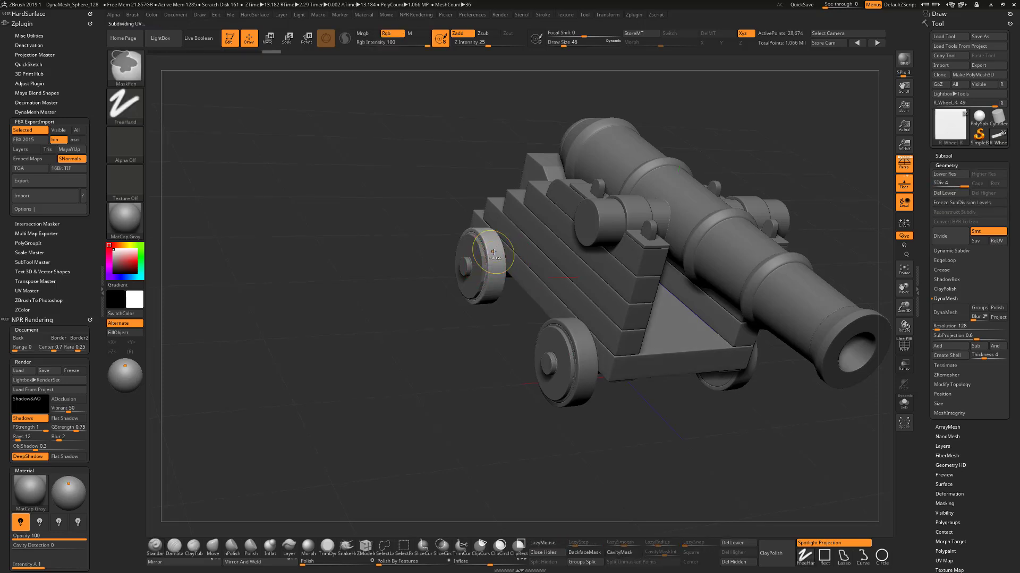
pyautogui.keyDown('alt'); pyautogui.click(478, 257); pyautogui.keyUp('alt')
pyautogui.hotkey('ctrl', 'd')
pyautogui.hotkey('ctrl', 'd')
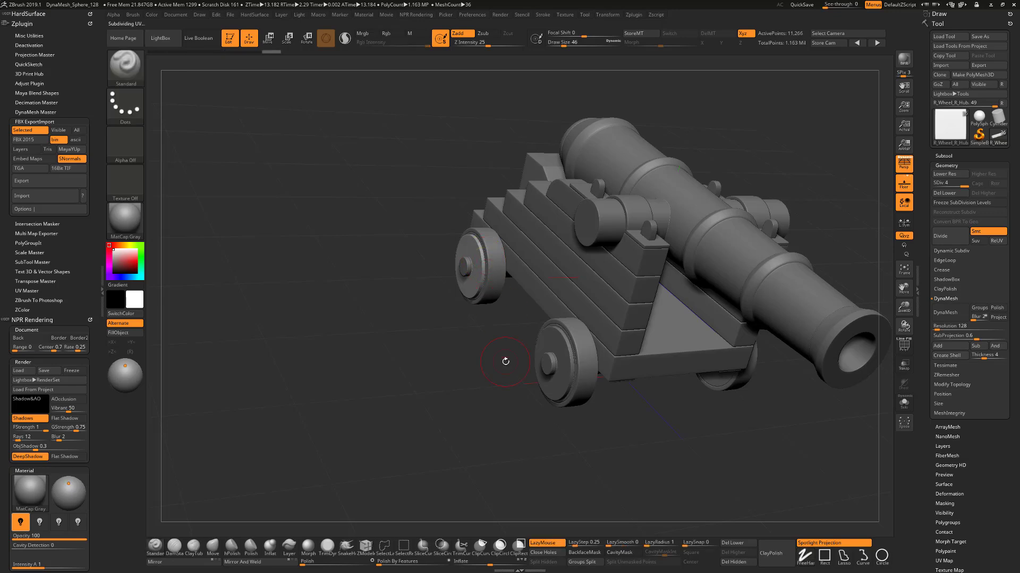
# Render a BPR preview of the whole cannon with shadows, framed from its front left side
pyautogui.keyDown('alt'); pyautogui.moveTo(505, 362); pyautogui.dragTo(701, 212); pyautogui.keyUp('alt')
pyautogui.keyDown('alt'); pyautogui.moveTo(563, 297); pyautogui.dragTo(745, 313); pyautogui.keyUp('alt')
pyautogui.moveTo(600, 303)
pyautogui.mouseDown()
pyautogui.moveTo(632, 318)
pyautogui.moveTo(661, 388)
pyautogui.moveTo(678, 380)
pyautogui.moveTo(669, 369)
pyautogui.moveTo(692, 415)
pyautogui.moveTo(721, 417)
pyautogui.moveTo(697, 415)
pyautogui.moveTo(671, 432)
pyautogui.moveTo(683, 440)
pyautogui.mouseUp()
pyautogui.press('shift')
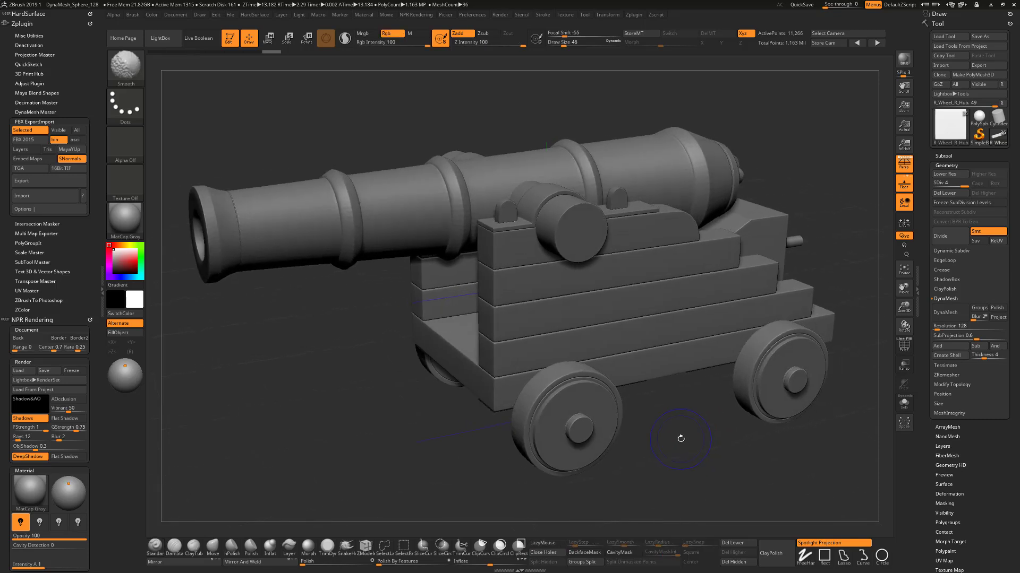
pyautogui.hotkey('shift', 'r')
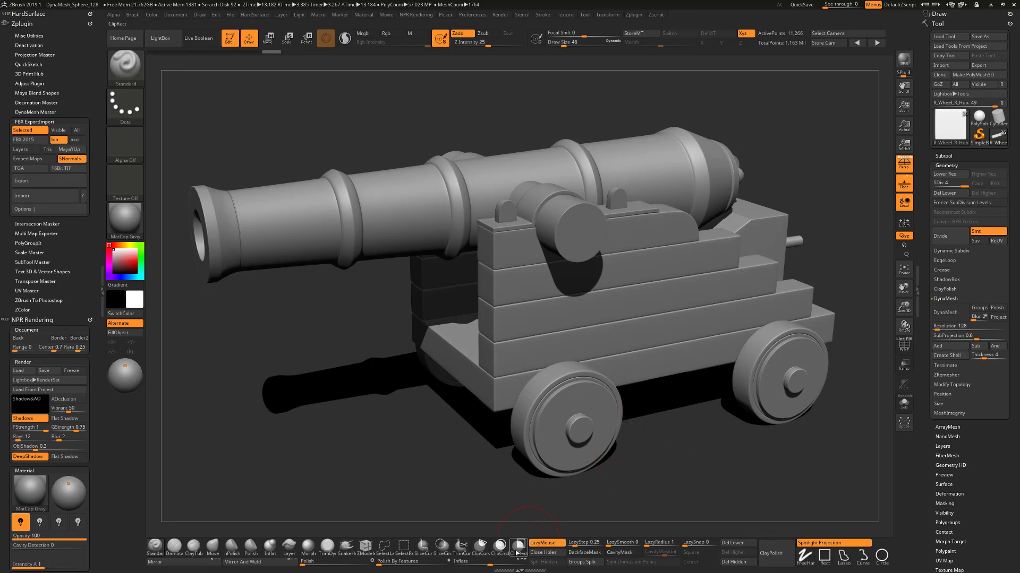
# Switch to Maya and select the Cannon group that holds all the up-res cannon parts
pyautogui.press('super')
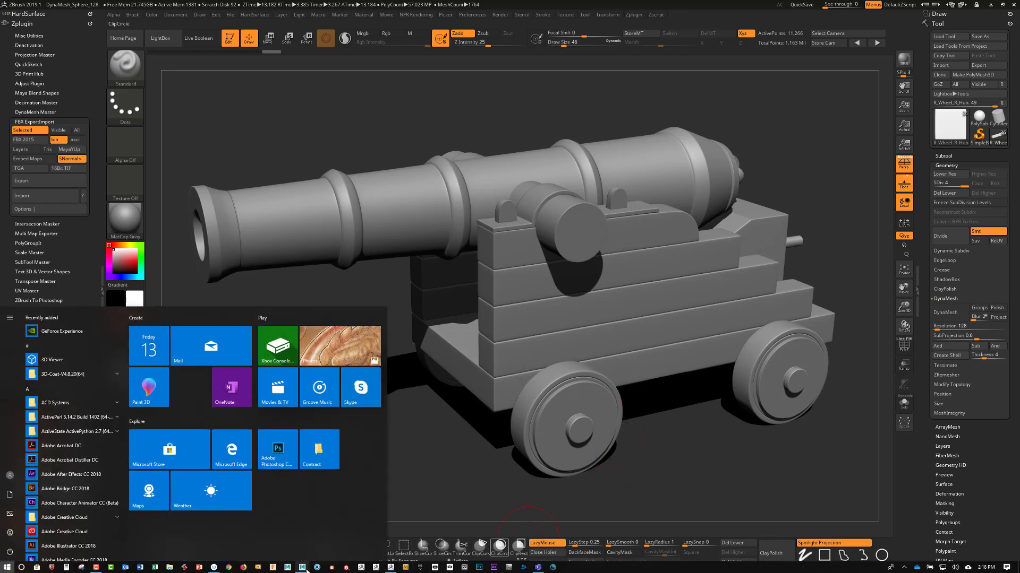
pyautogui.moveTo(302, 568)
pyautogui.click(344, 532)
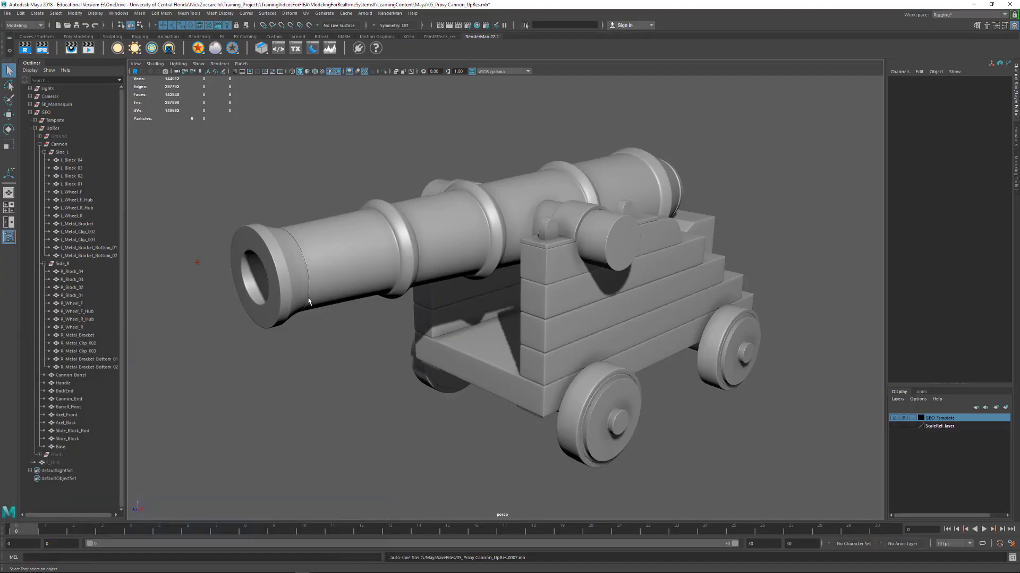
pyautogui.moveTo(217, 121); pyautogui.dragTo(720, 420)
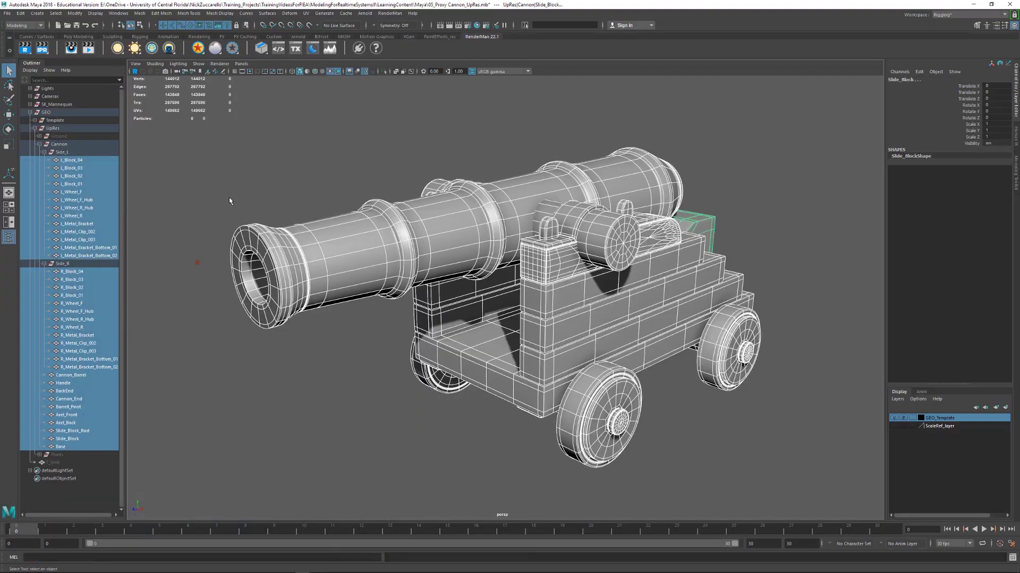
pyautogui.click(59, 144)
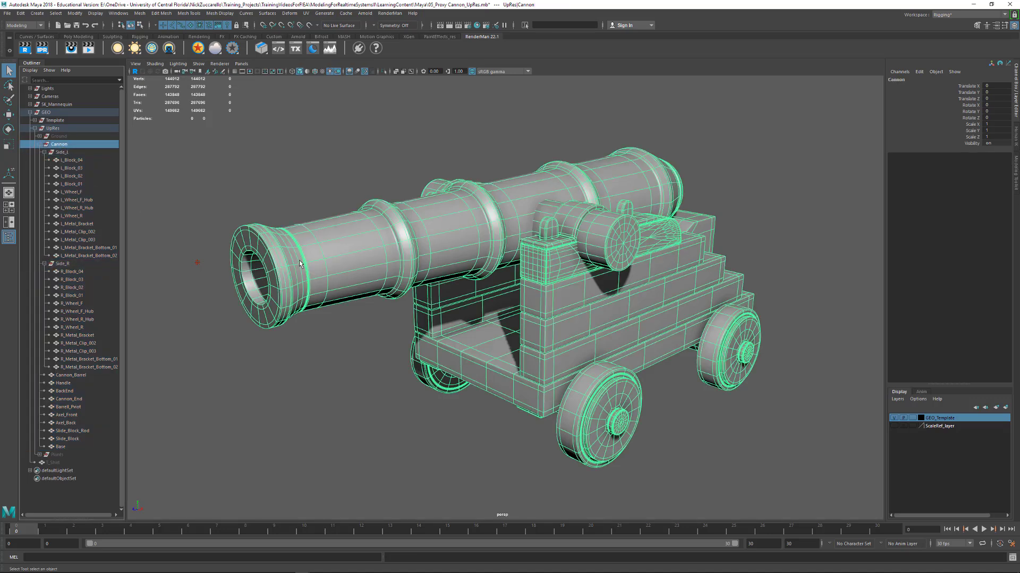
# Convert the Cannon group's smooth mesh preview to polygons
pyautogui.click(74, 14)
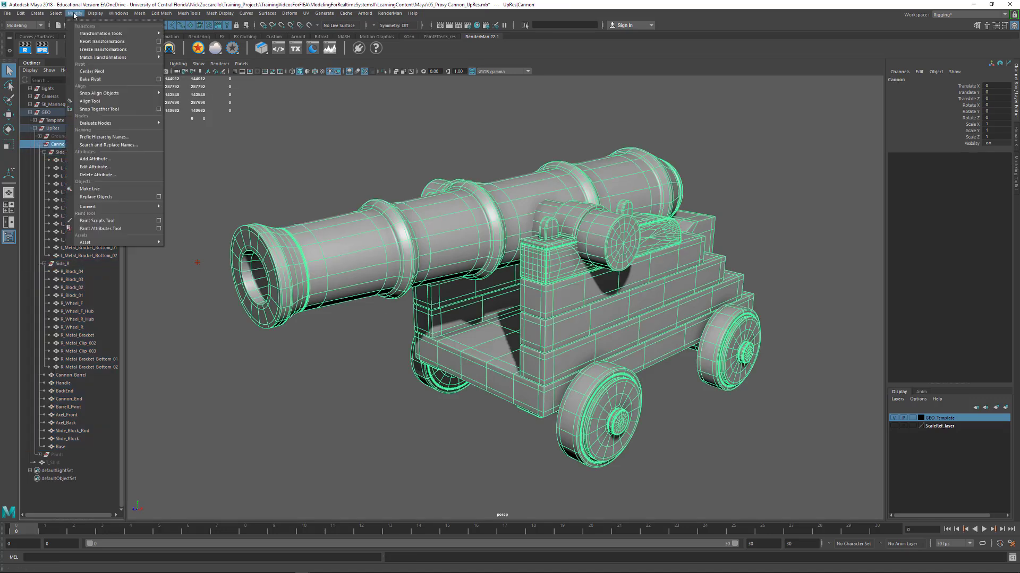
pyautogui.moveTo(106, 207)
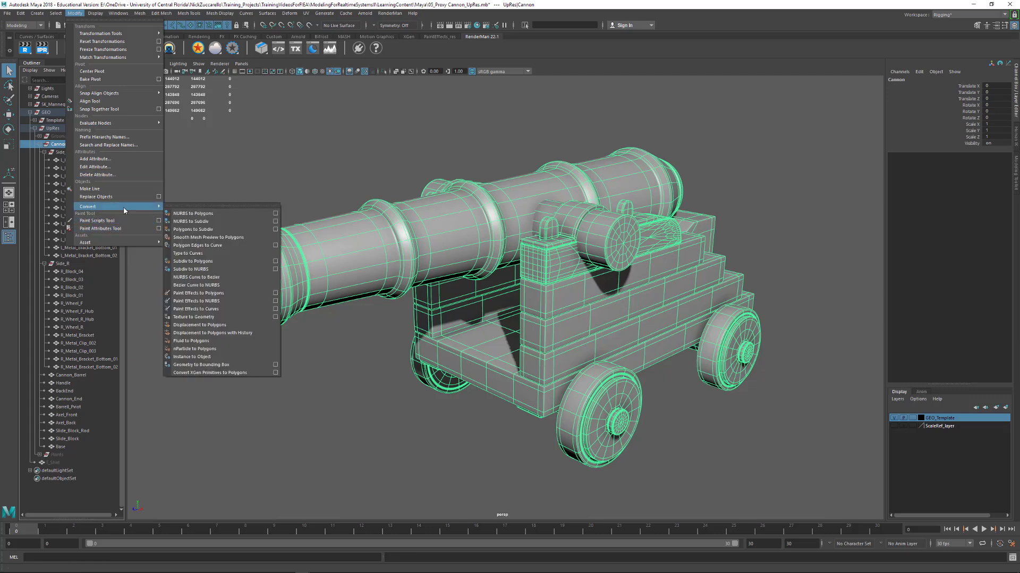
pyautogui.click(270, 237)
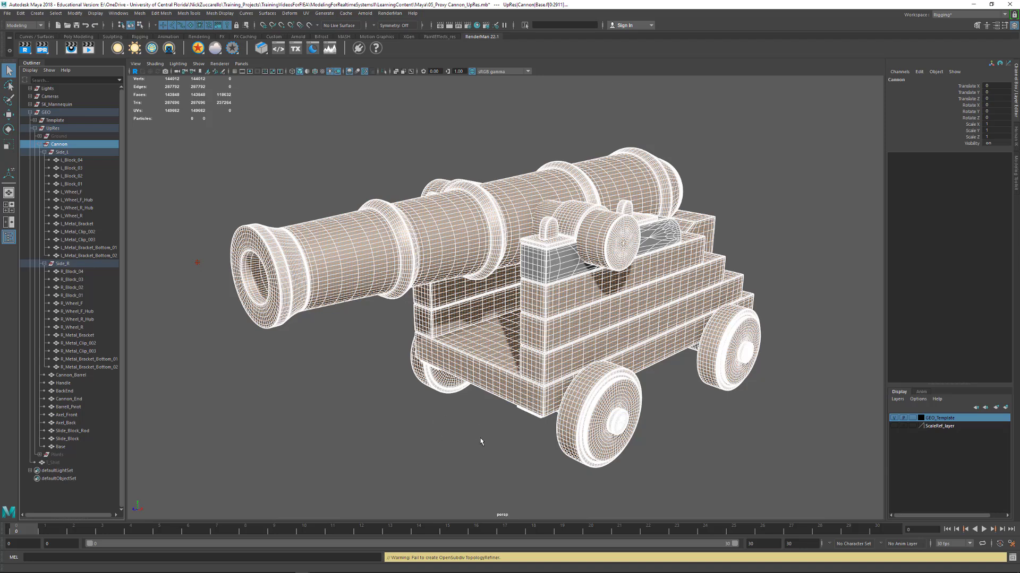
# Compare the cannon barrel's smoothing density by setting its polySmoothFace divisions to 0, 1 and finally 2
pyautogui.click(816, 453)
pyautogui.click(465, 255)
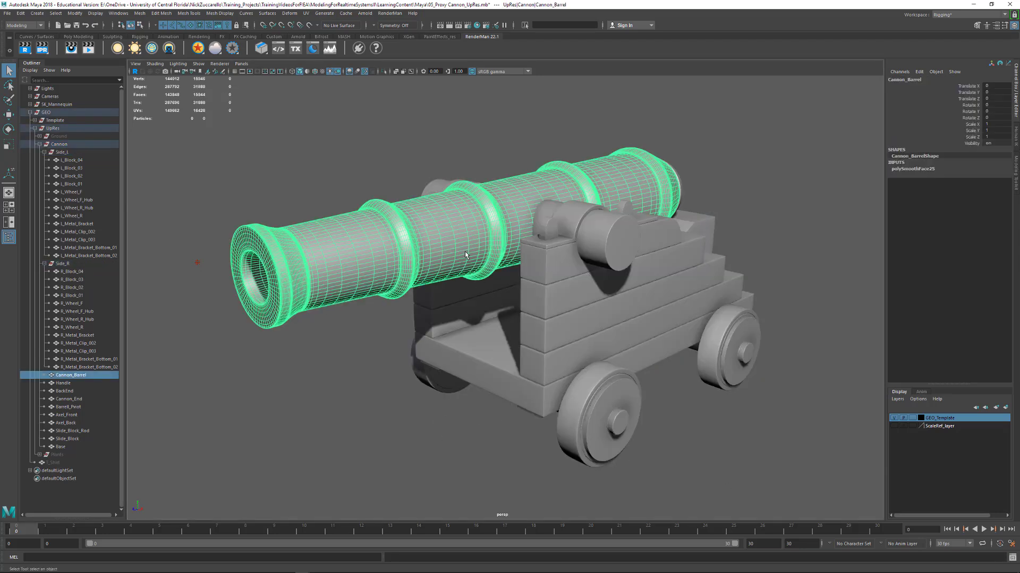
pyautogui.click(912, 170)
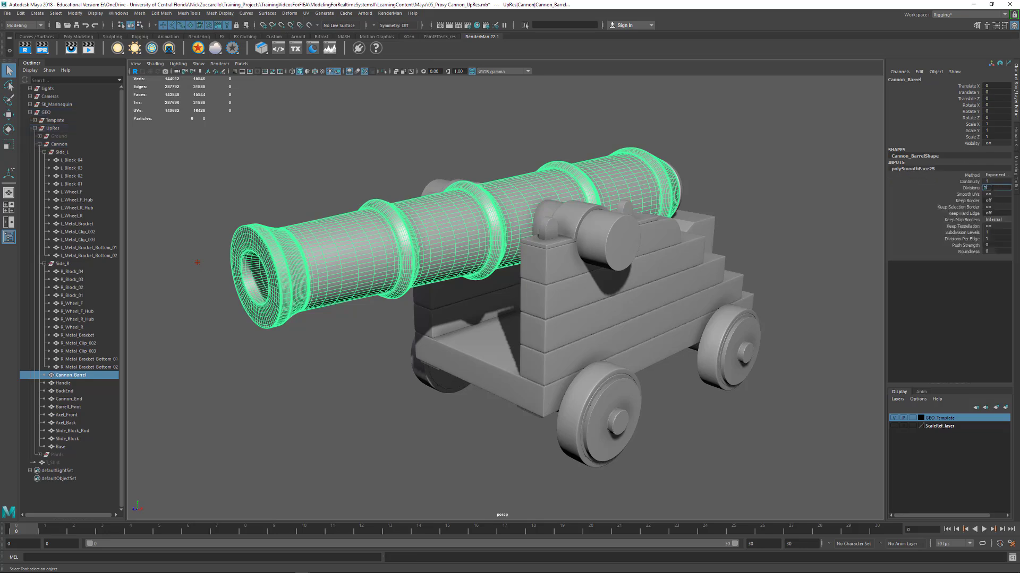
pyautogui.click(991, 188)
pyautogui.write('0')
pyautogui.press('Return')
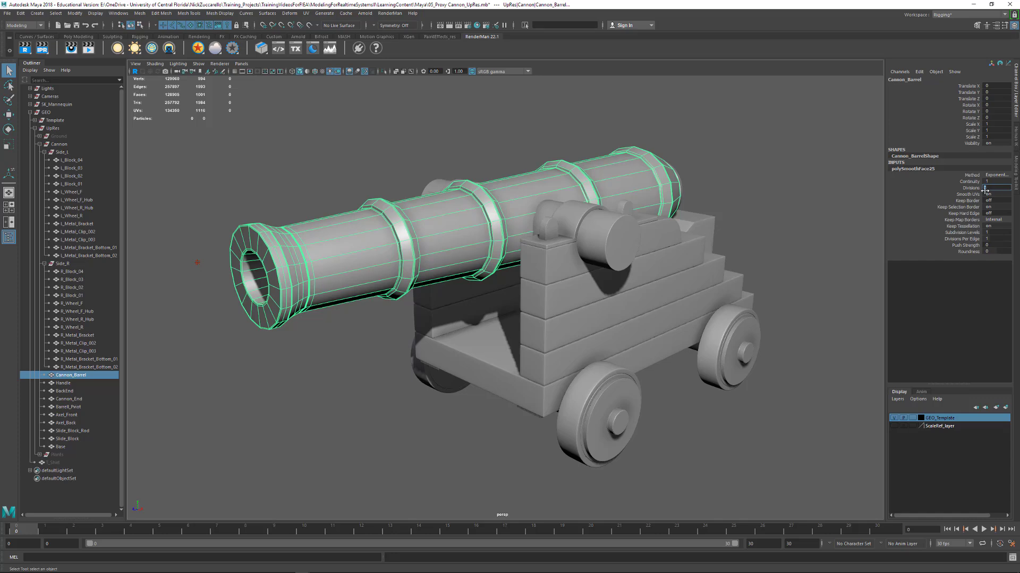
pyautogui.write('1')
pyautogui.press('Return')
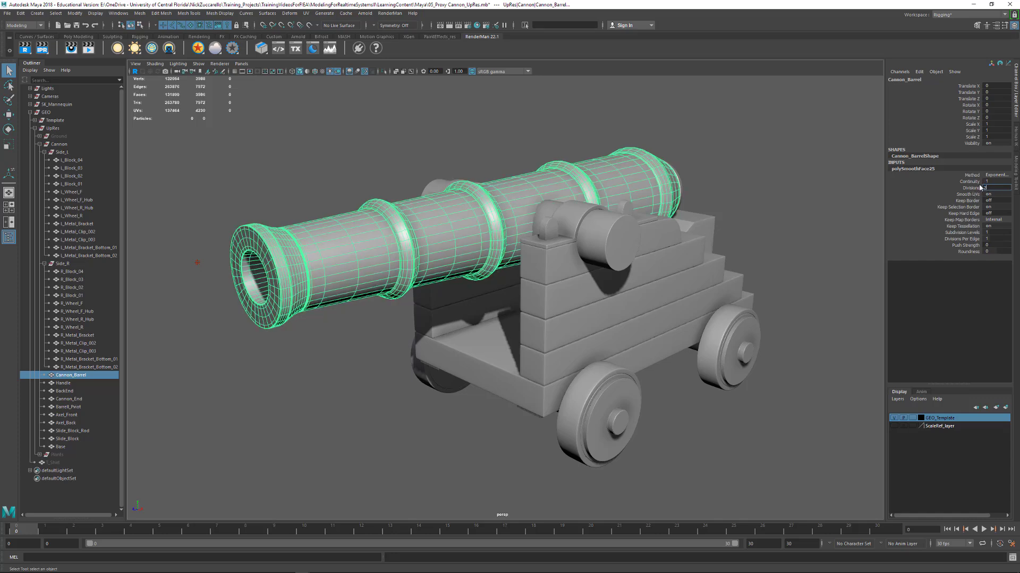
pyautogui.write('2')
pyautogui.press('Return')
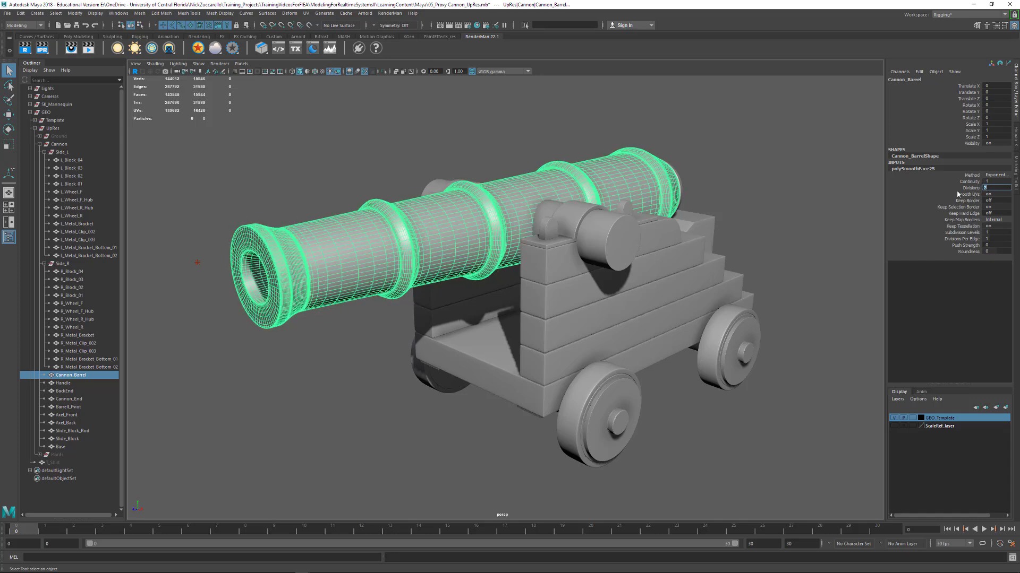
pyautogui.click(769, 229)
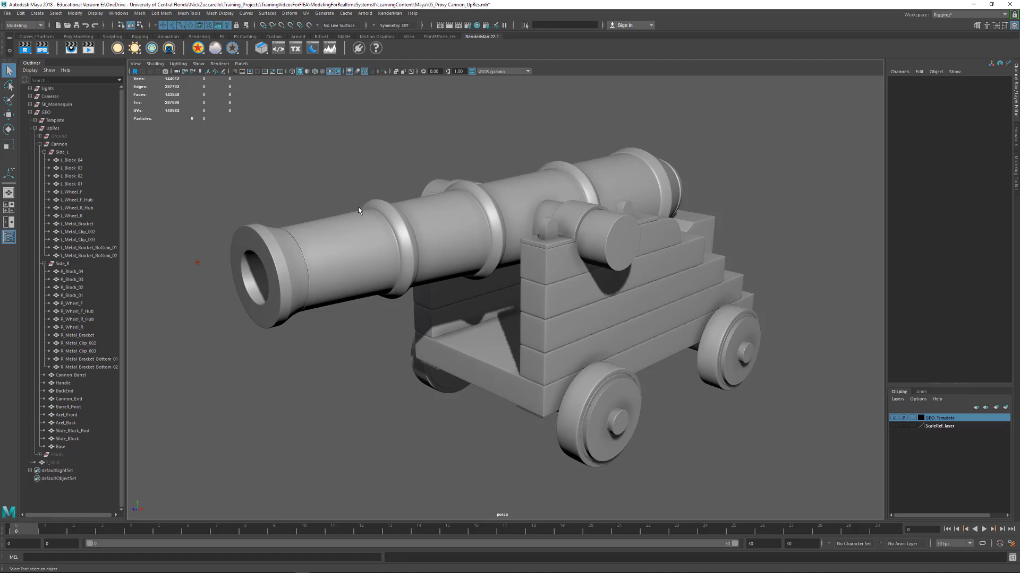
# Export the Cannon group as an FBX file named Cannon_All_UpRes_SMPC.fbx in the FBX folder
pyautogui.click(60, 144)
pyautogui.click(6, 12)
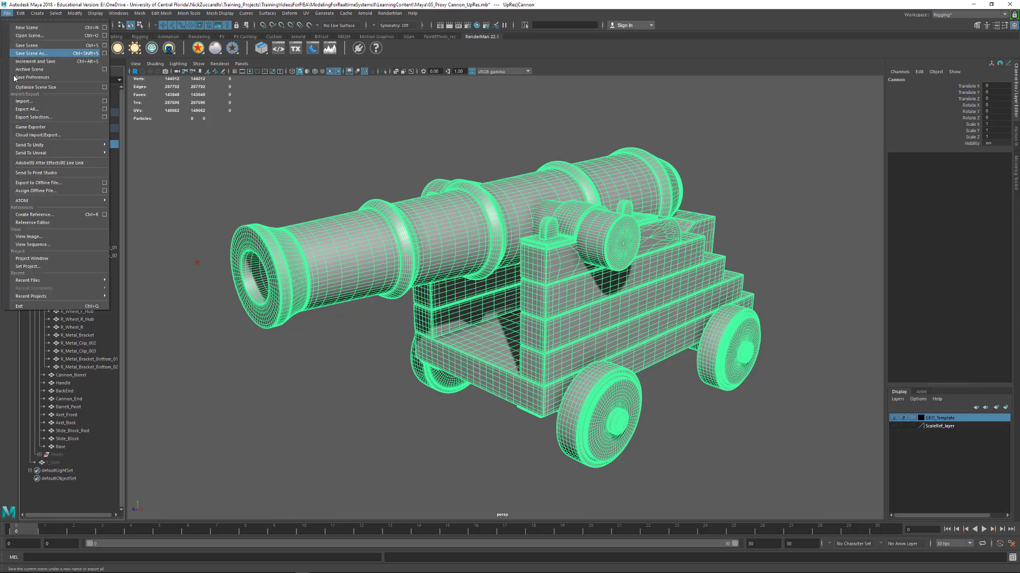
pyautogui.click(32, 117)
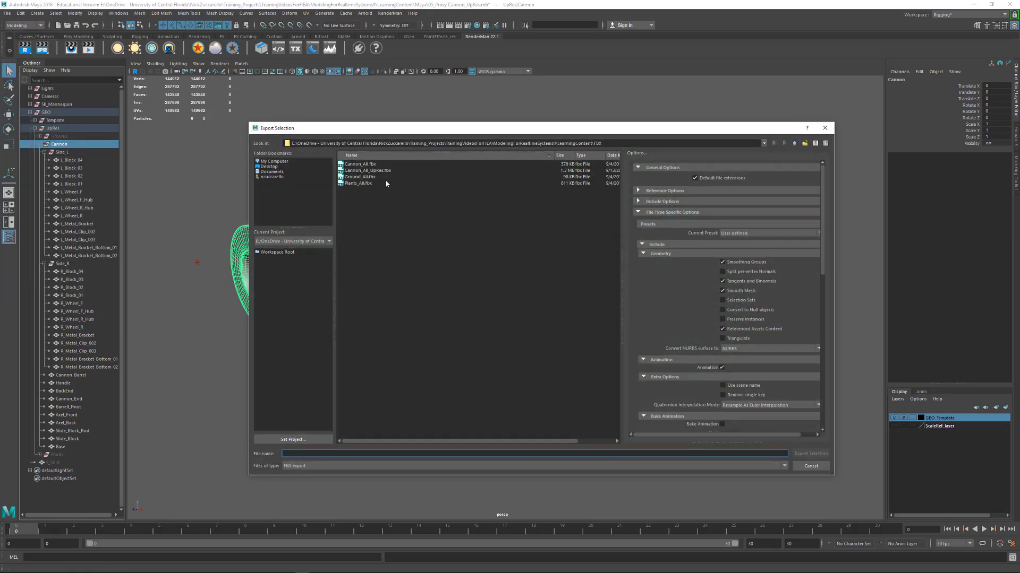
pyautogui.click(379, 170)
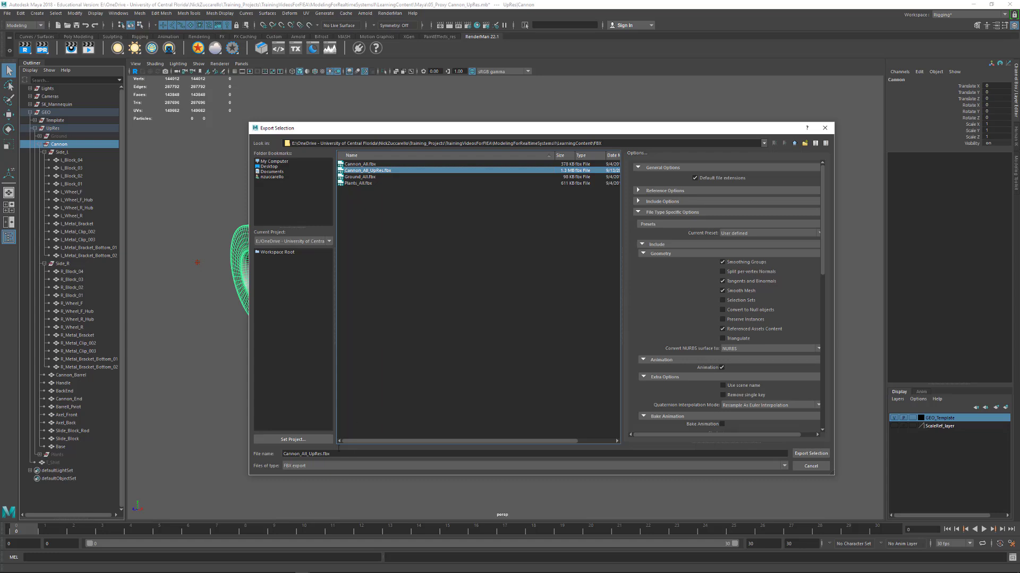
pyautogui.click(333, 454)
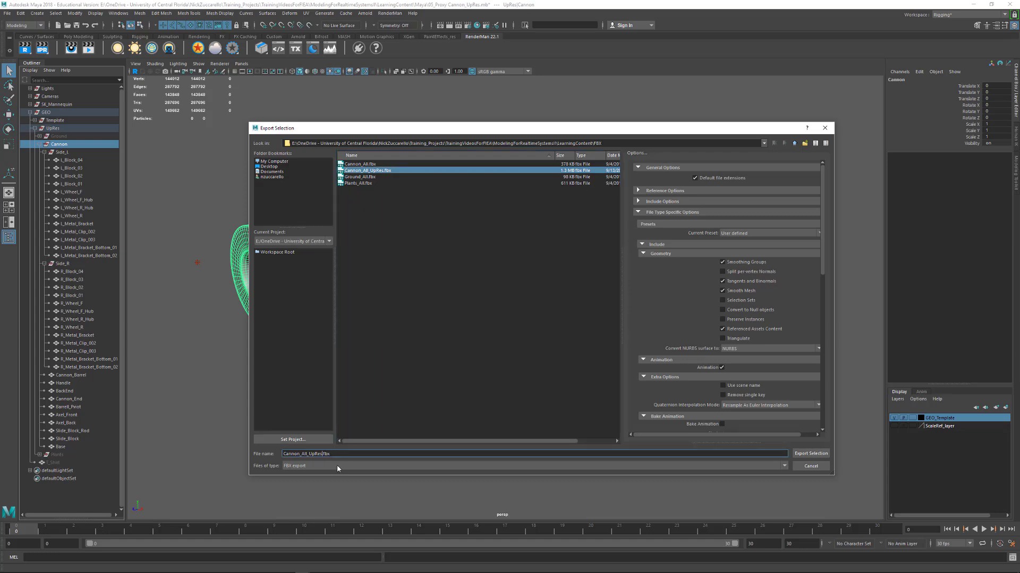
pyautogui.write('_SMPC')
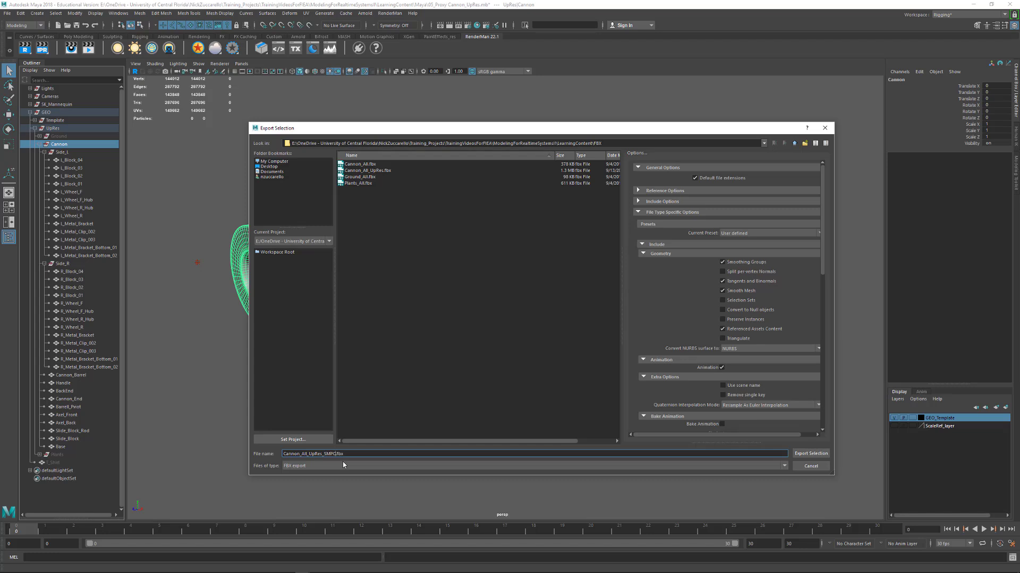
pyautogui.click(811, 454)
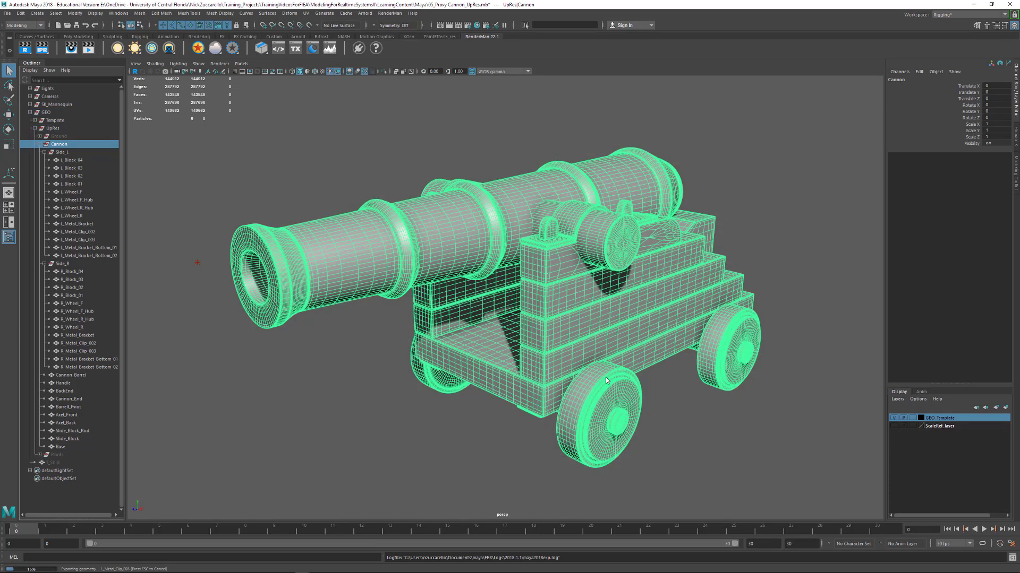
# Switch to ZBrush, make the PolySphere the active tool and move it out of view
pyautogui.press('super')
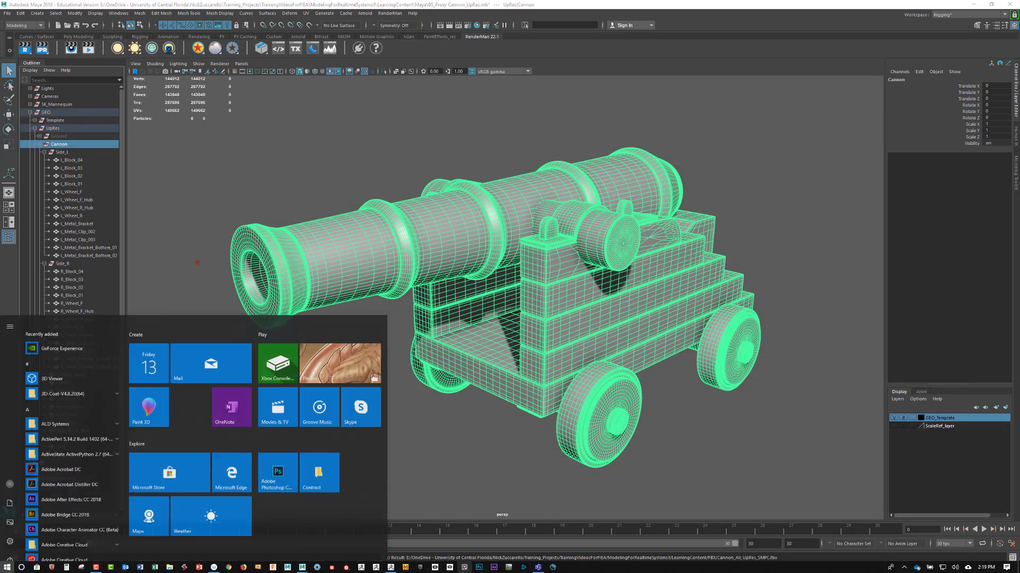
pyautogui.click(392, 570)
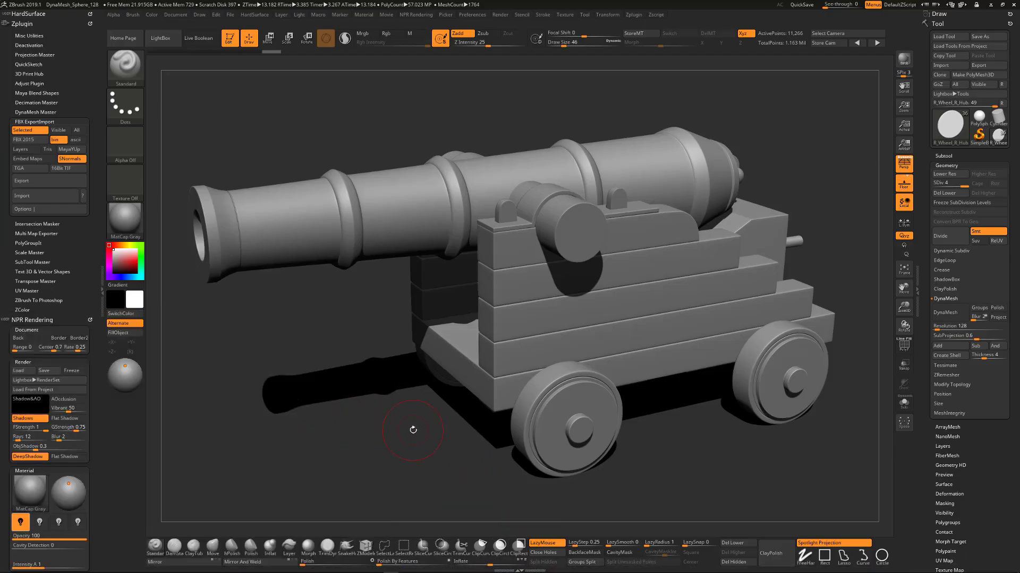
pyautogui.moveTo(412, 428); pyautogui.dragTo(419, 429)
pyautogui.click(979, 116)
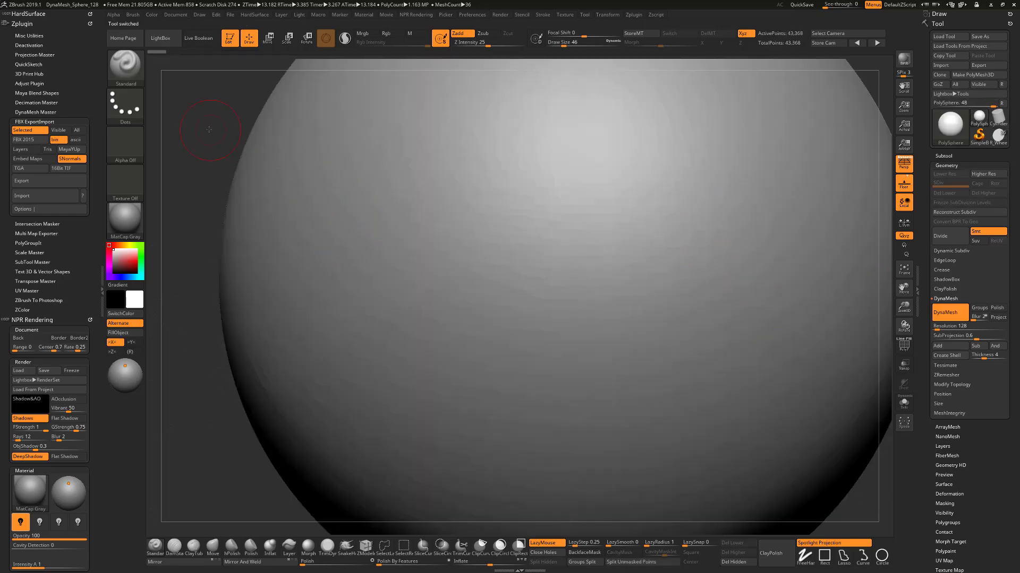
pyautogui.press('f')
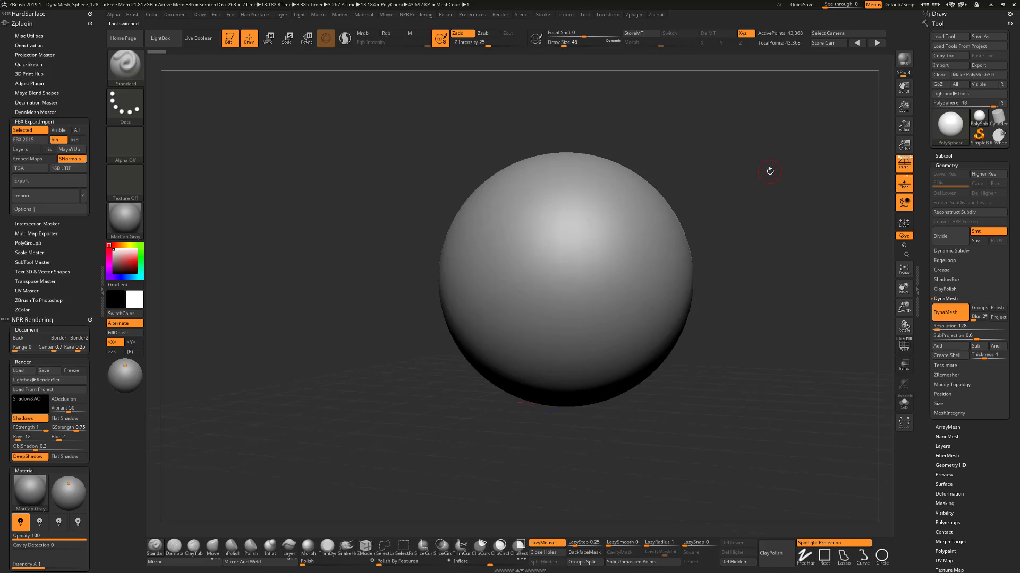
pyautogui.keyDown('alt'); pyautogui.moveTo(770, 171); pyautogui.dragTo(795, 214); pyautogui.keyUp('alt')
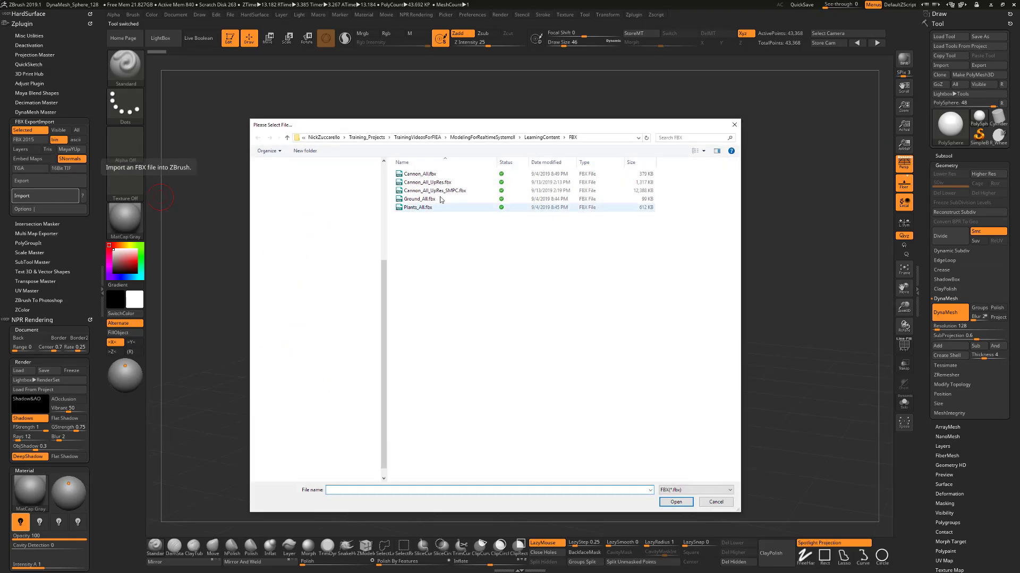
# Import Cannon_All_UpRes_SMPC.fbx and frame the whole cannon from its front left side
pyautogui.click(443, 191)
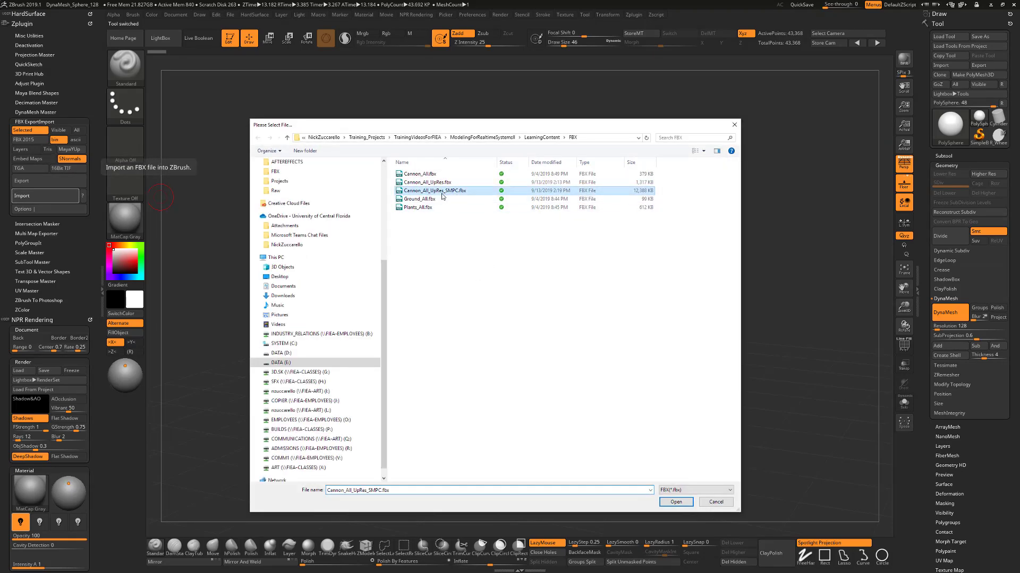
pyautogui.click(678, 502)
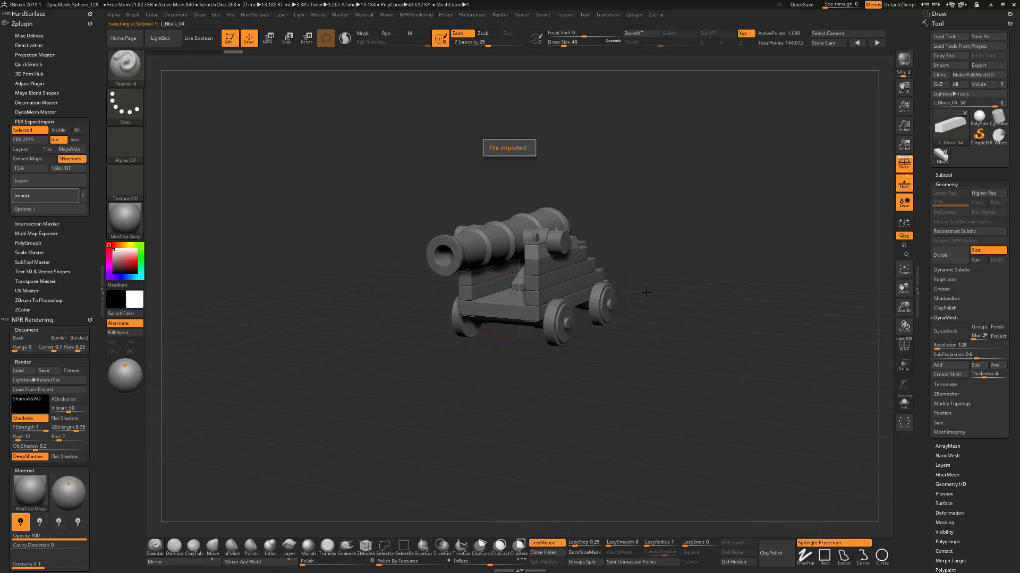
pyautogui.moveTo(700, 252); pyautogui.dragTo(662, 366)
pyautogui.moveTo(793, 198); pyautogui.dragTo(654, 207)
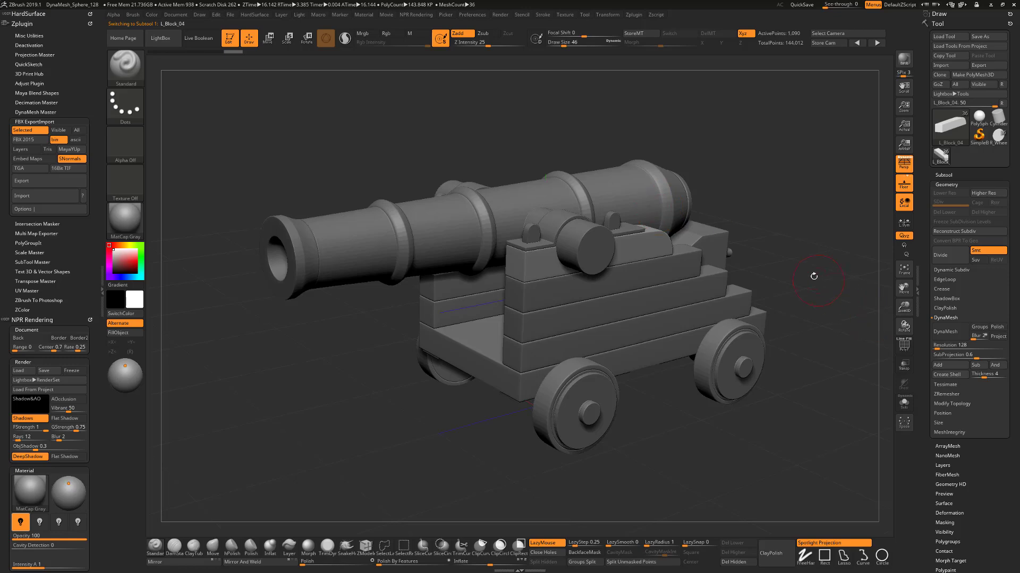
# Select the Cannon_Barrel subtool and subdivide it to level 3
pyautogui.click(943, 174)
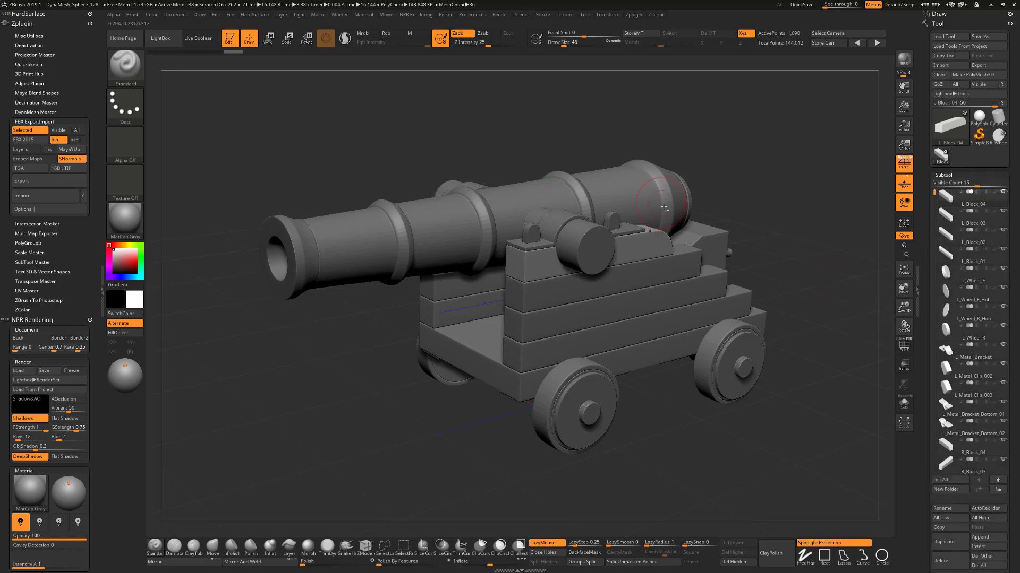
pyautogui.keyDown('alt'); pyautogui.click(645, 194); pyautogui.keyUp('alt')
pyautogui.scroll(-5, 943, 316)
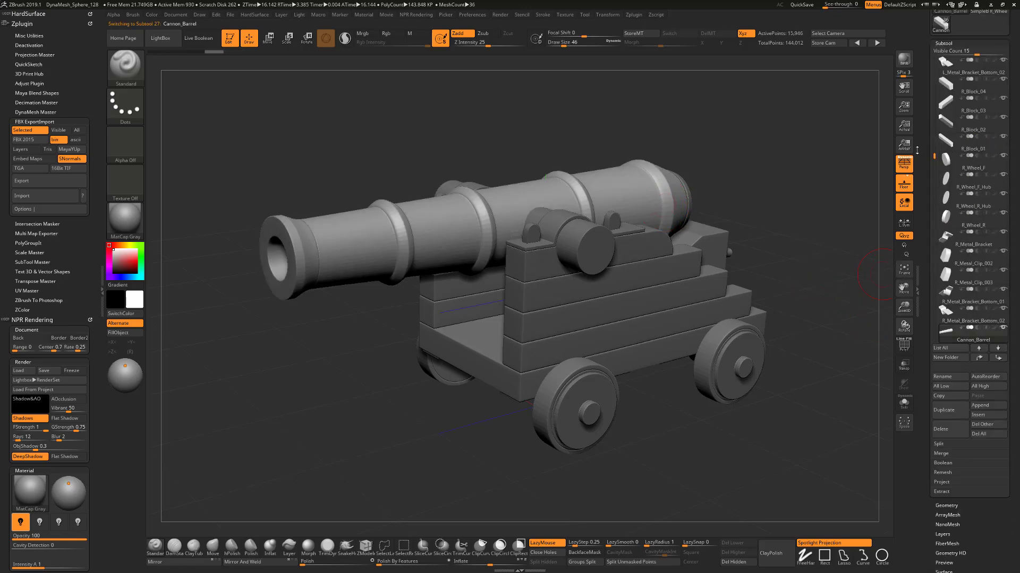
pyautogui.click(944, 319)
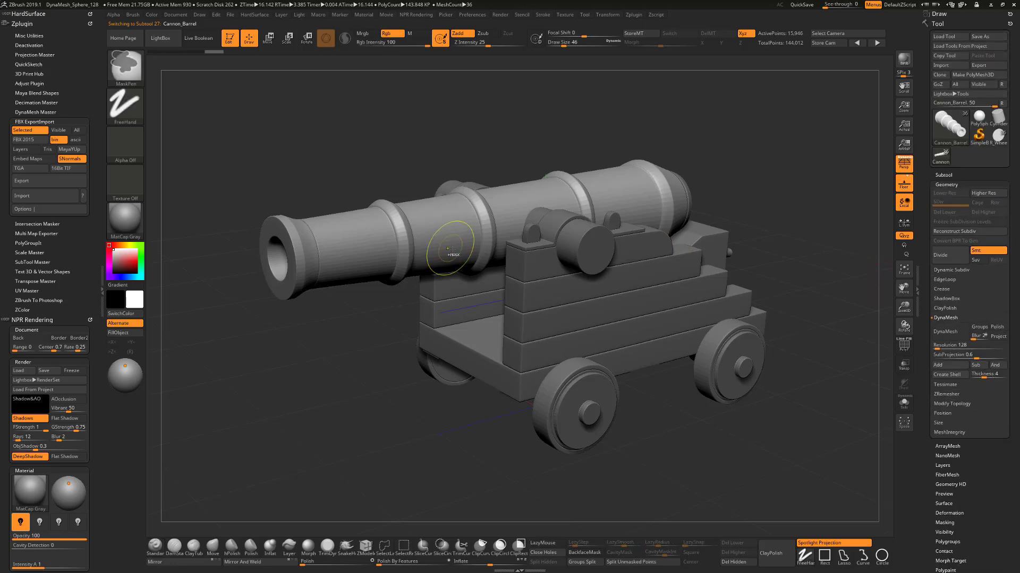
pyautogui.hotkey('ctrl', 'd')
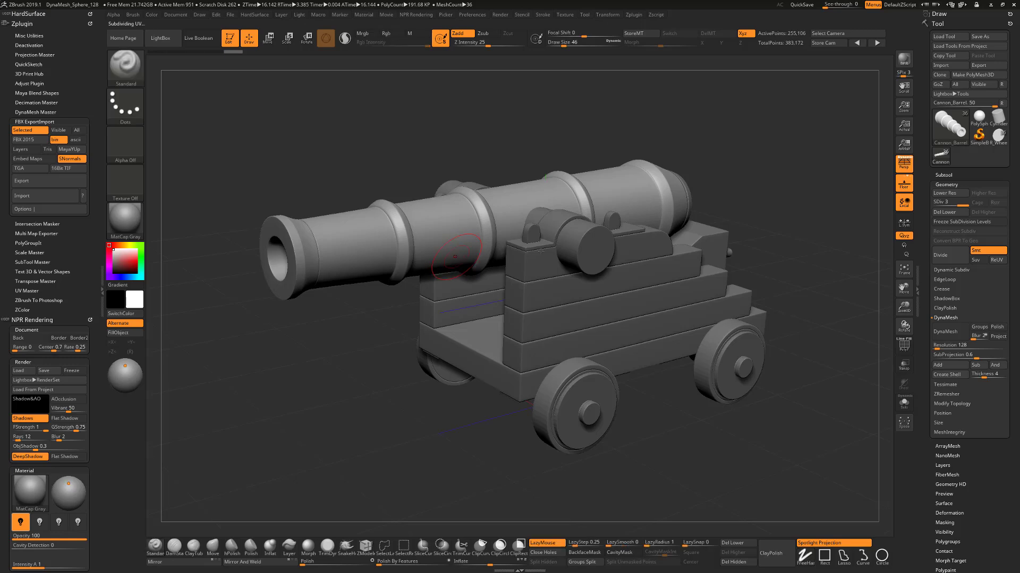
pyautogui.hotkey('ctrl', 'd')
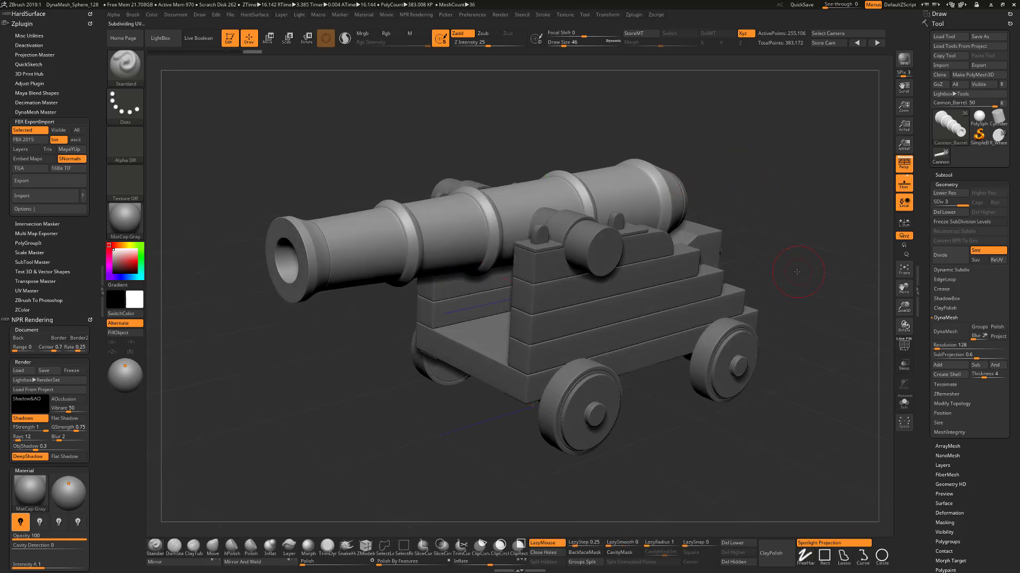
pyautogui.moveTo(796, 272); pyautogui.dragTo(799, 423)
pyautogui.moveTo(617, 425); pyautogui.dragTo(697, 442)
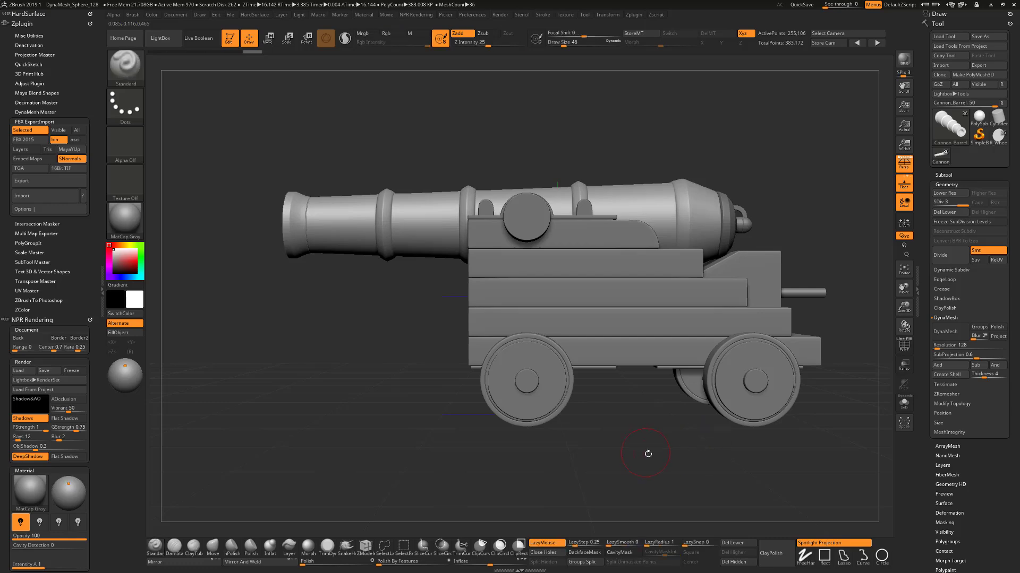
pyautogui.moveTo(648, 453); pyautogui.dragTo(661, 375)
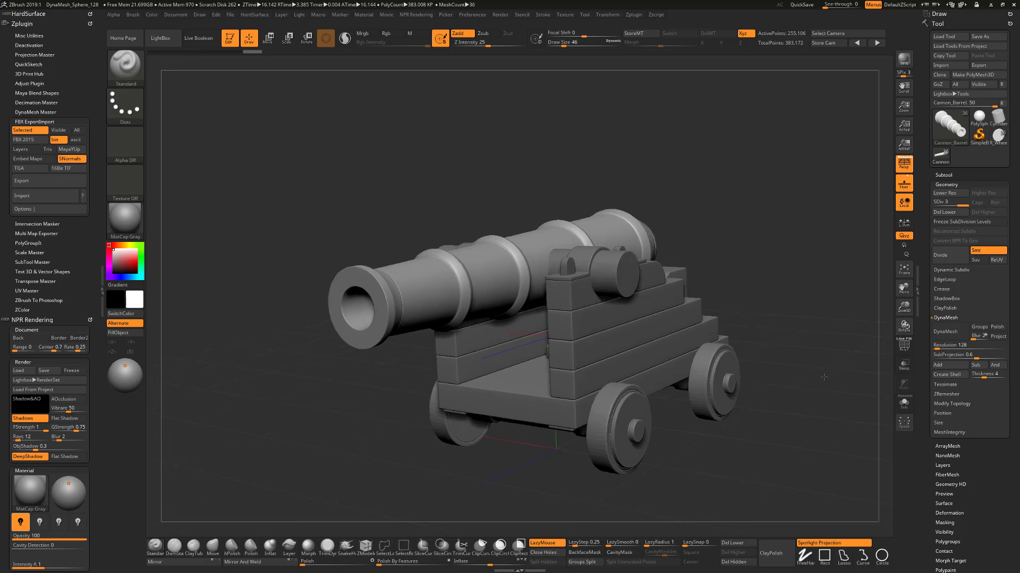
# Switch back to the Maya up-res cannon scene and clear the selection
pyautogui.press('super')
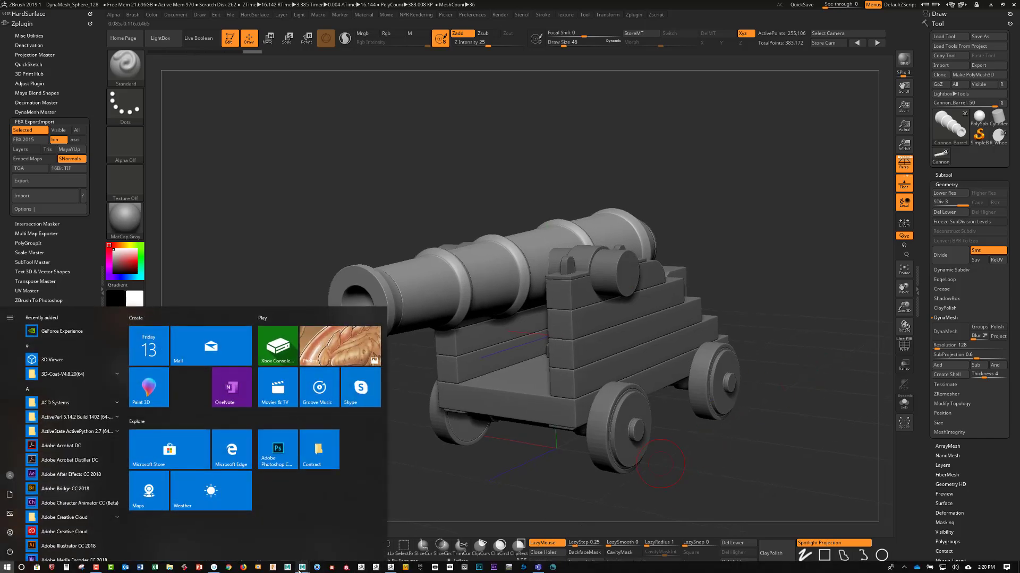
pyautogui.moveTo(302, 567)
pyautogui.click(348, 536)
pyautogui.click(414, 430)
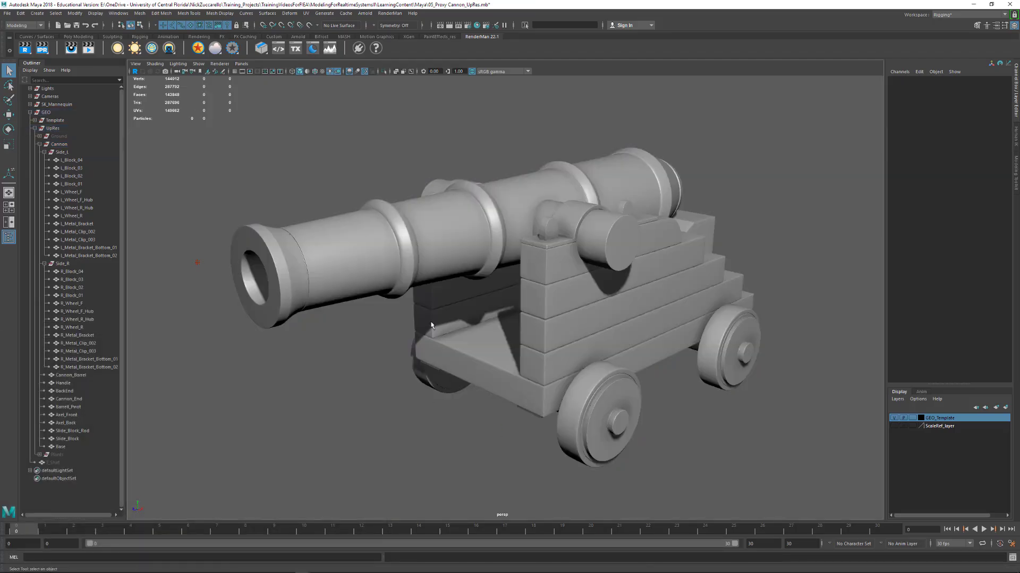
pyautogui.click(63, 264)
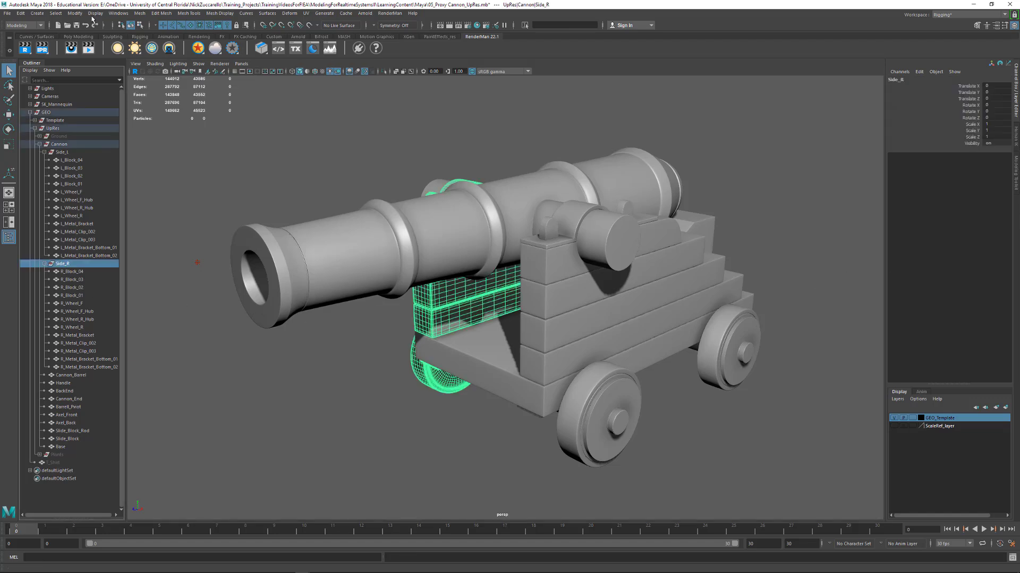
pyautogui.click(72, 14)
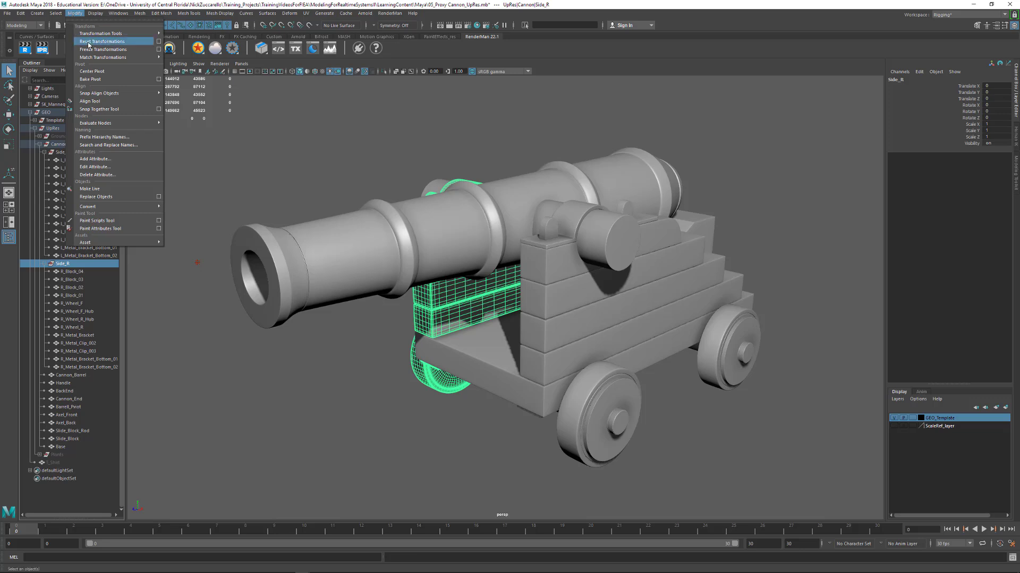
pyautogui.click(397, 339)
# Reverse the normals of R_Metal_Bracket_Bottom_01, the front right axle bracket on the cannon's underside
pyautogui.keyDown('alt'); pyautogui.moveTo(397, 339); pyautogui.dragTo(466, 301); pyautogui.keyUp('alt')
pyautogui.press('5')
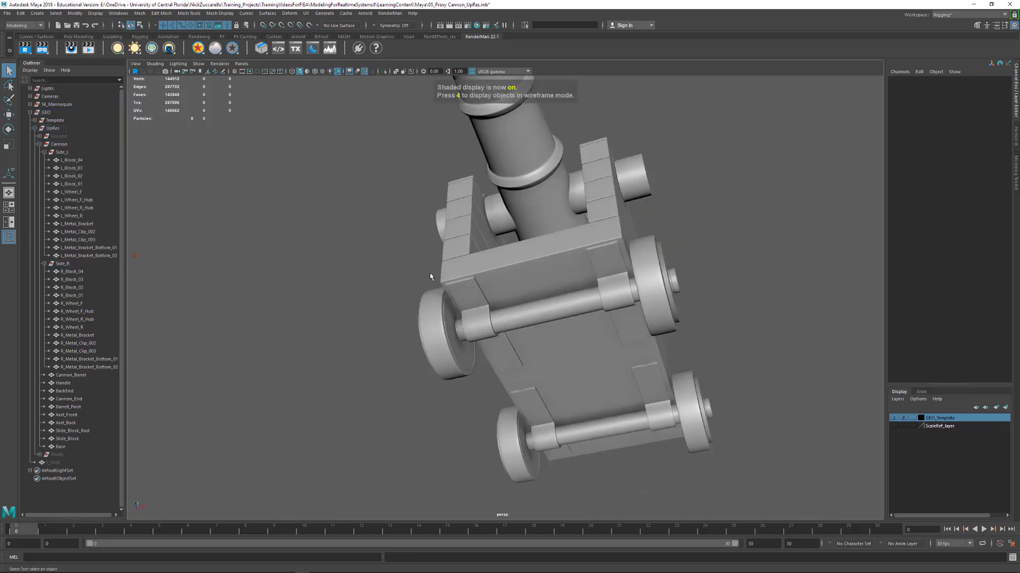
pyautogui.keyDown('alt'); pyautogui.moveTo(430, 276); pyautogui.dragTo(542, 300, button='right'); pyautogui.keyUp('alt')
pyautogui.keyDown('alt'); pyautogui.moveTo(499, 300); pyautogui.dragTo(457, 298, button='middle'); pyautogui.keyUp('alt')
pyautogui.keyDown('alt'); pyautogui.moveTo(458, 299); pyautogui.dragTo(413, 323); pyautogui.keyUp('alt')
pyautogui.click(413, 326)
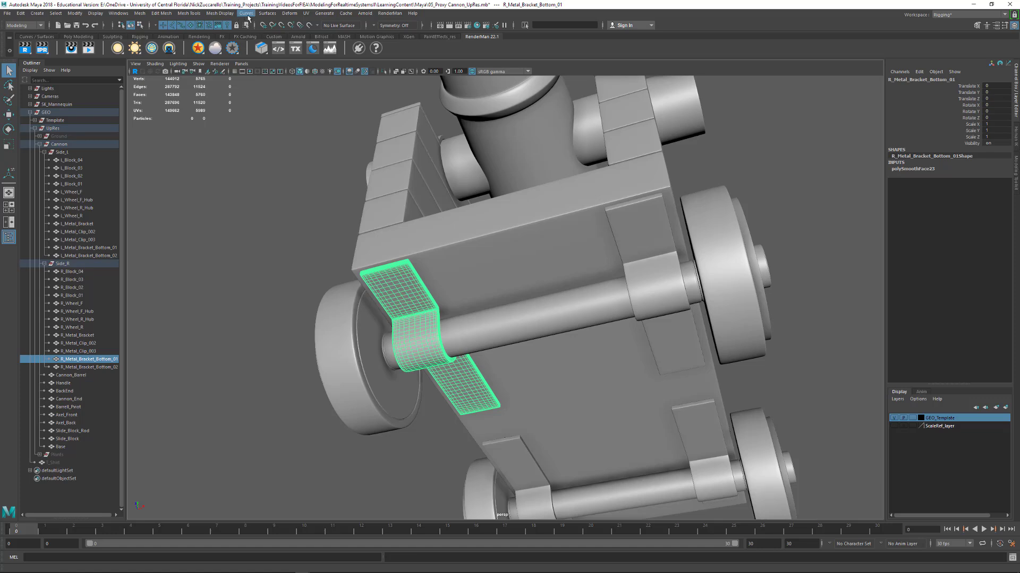
pyautogui.click(220, 13)
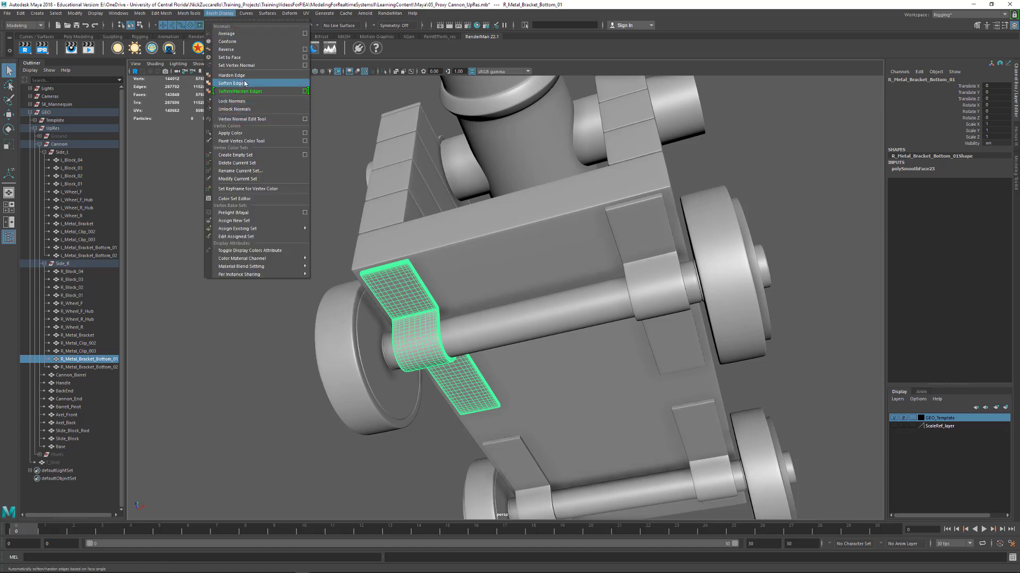
pyautogui.click(243, 50)
pyautogui.click(279, 201)
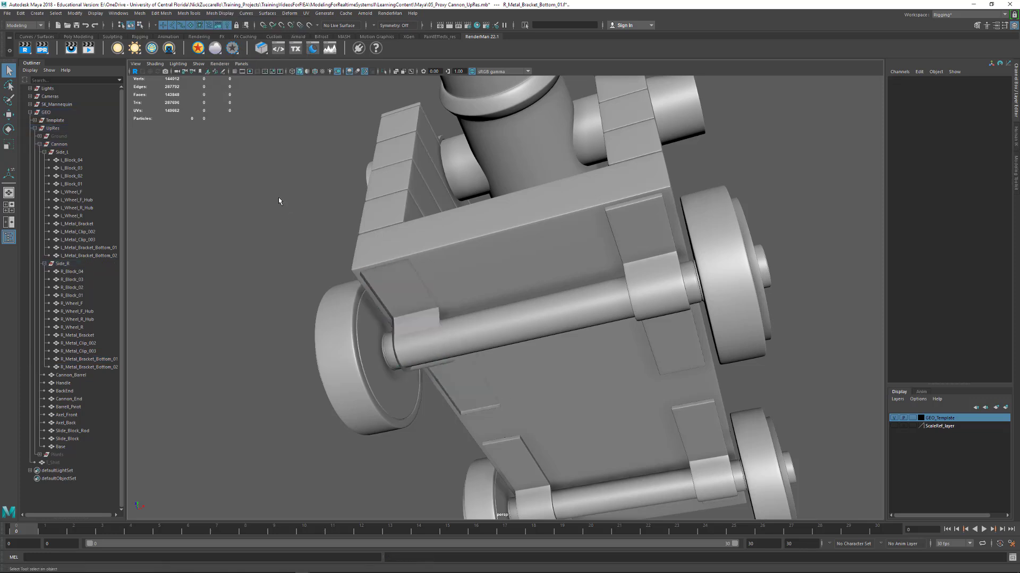
# Check the viewport's backface culling option and reverse the normals of L_Metal_Bracket_Bottom_01, L_Metal_Bracket_Bottom_02 and the rear right axle bracket on the underside
pyautogui.click(155, 64)
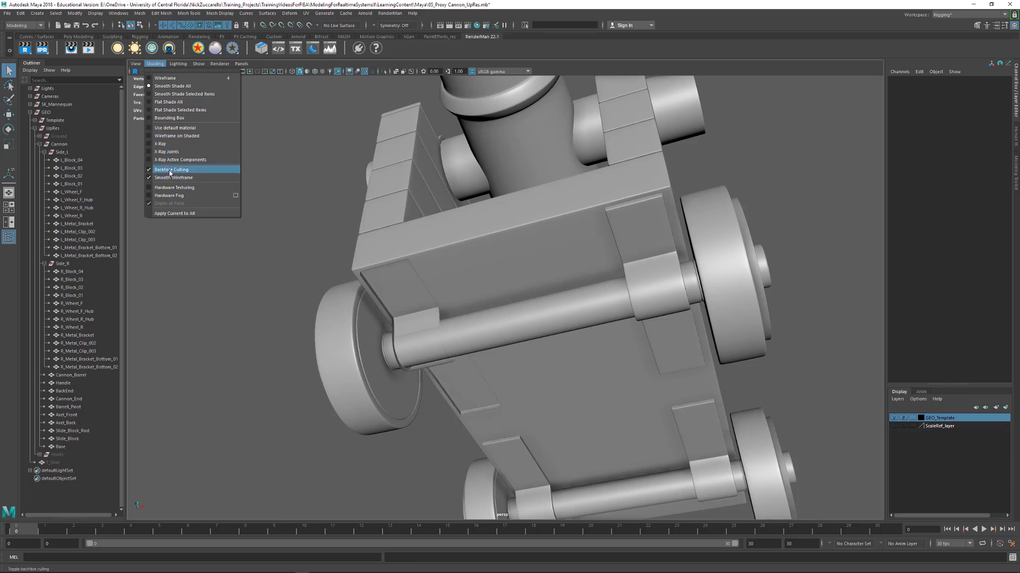
pyautogui.click(343, 180)
pyautogui.keyDown('alt'); pyautogui.moveTo(339, 182); pyautogui.dragTo(333, 218); pyautogui.keyUp('alt')
pyautogui.click(638, 261)
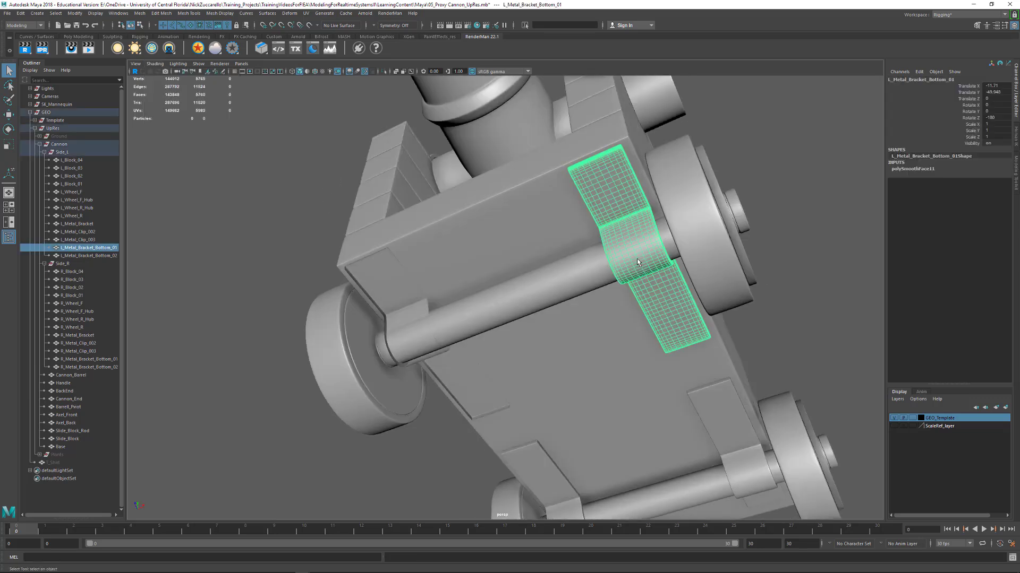
pyautogui.press('g')
pyautogui.click(729, 429)
pyautogui.press('g')
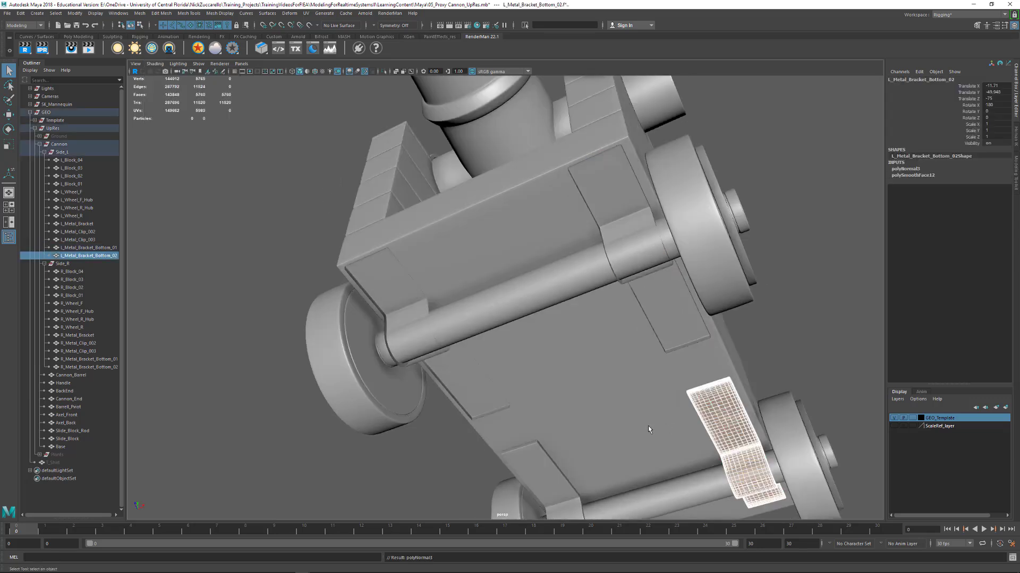
pyautogui.click(539, 452)
pyautogui.press('g')
pyautogui.click(412, 438)
pyautogui.keyDown('alt'); pyautogui.moveTo(578, 389); pyautogui.dragTo(552, 299, button='middle'); pyautogui.keyUp('alt')
pyautogui.keyDown('alt'); pyautogui.moveTo(552, 299); pyautogui.dragTo(587, 330); pyautogui.keyUp('alt')
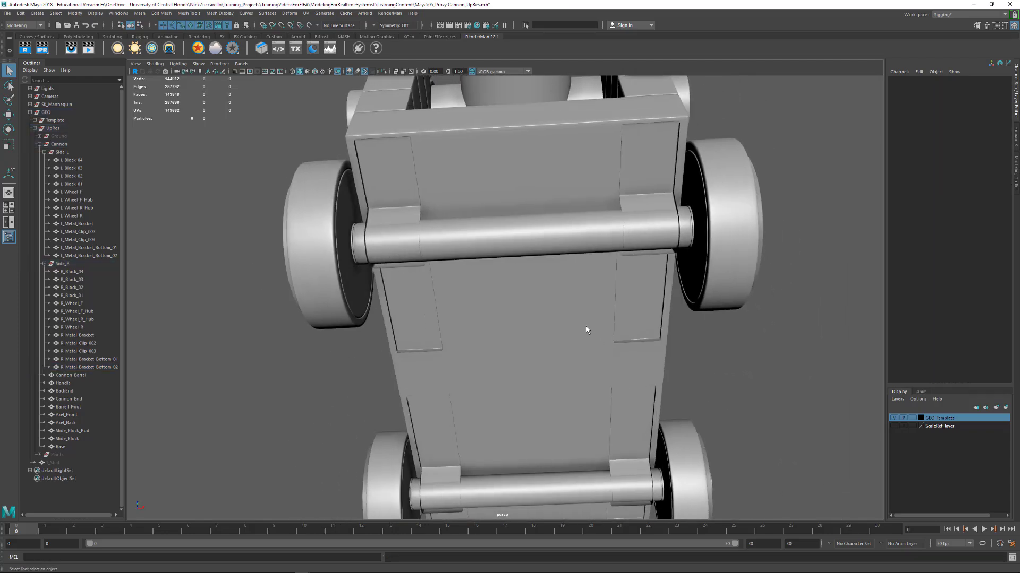
# Reverse the normals of all four axle brackets on the cannon's underside once more, starting with L_Metal_Bracket_Bottom_01
pyautogui.click(647, 270)
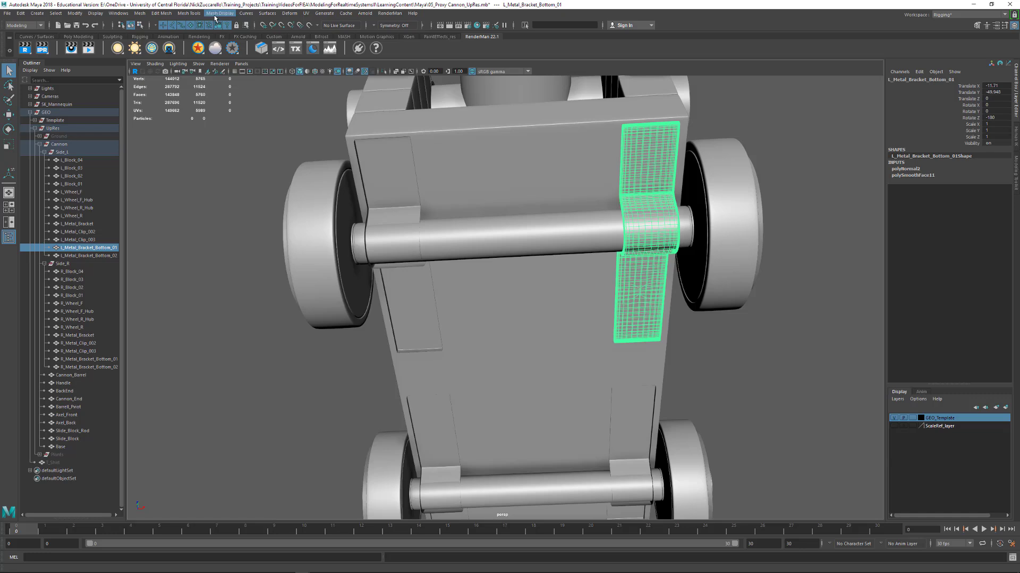
pyautogui.click(219, 14)
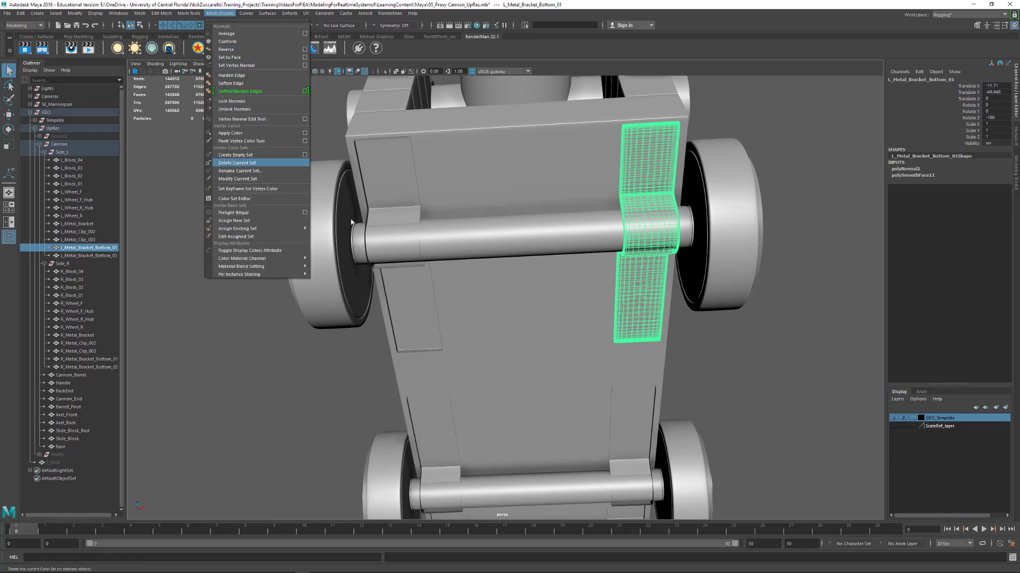
pyautogui.click(833, 329)
pyautogui.click(641, 238)
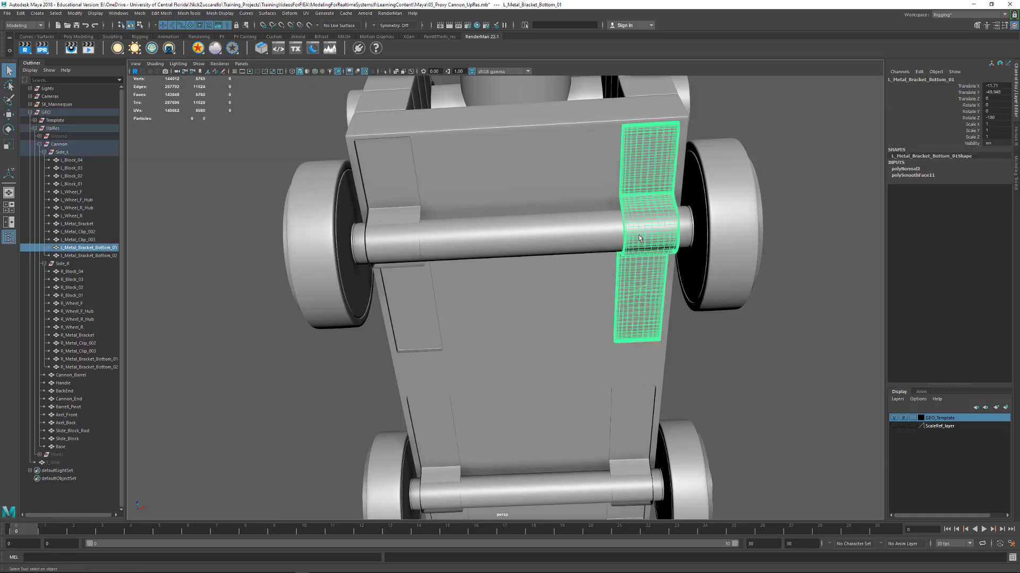
pyautogui.press('g')
pyautogui.click(394, 254)
pyautogui.press('g')
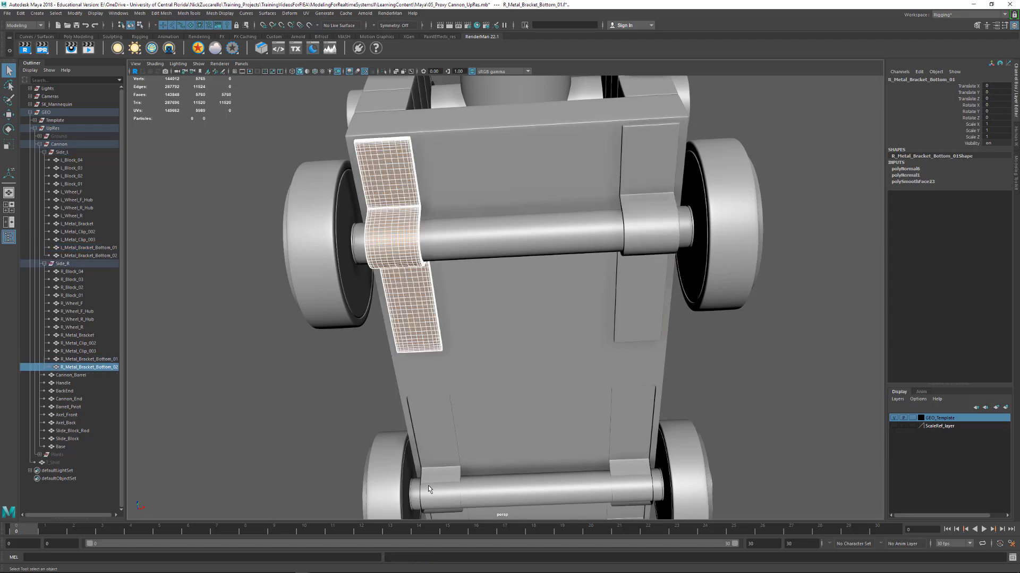
pyautogui.click(430, 491)
pyautogui.press('g')
pyautogui.click(624, 476)
pyautogui.press('g')
# Clear the selection, frame the whole cannon from its front left side and light the viewport with all scene lights
pyautogui.click(758, 402)
pyautogui.keyDown('alt'); pyautogui.moveTo(648, 324); pyautogui.dragTo(526, 308, button='right'); pyautogui.keyUp('alt')
pyautogui.keyDown('alt'); pyautogui.moveTo(526, 308); pyautogui.dragTo(610, 392); pyautogui.keyUp('alt')
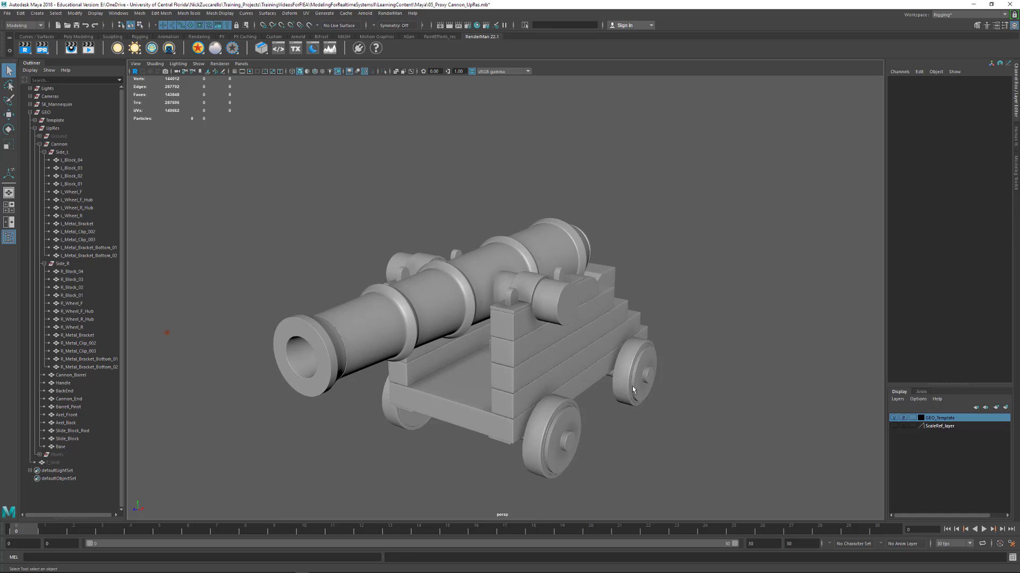
pyautogui.keyDown('alt'); pyautogui.moveTo(673, 361); pyautogui.dragTo(691, 353); pyautogui.keyUp('alt')
pyautogui.press('7')
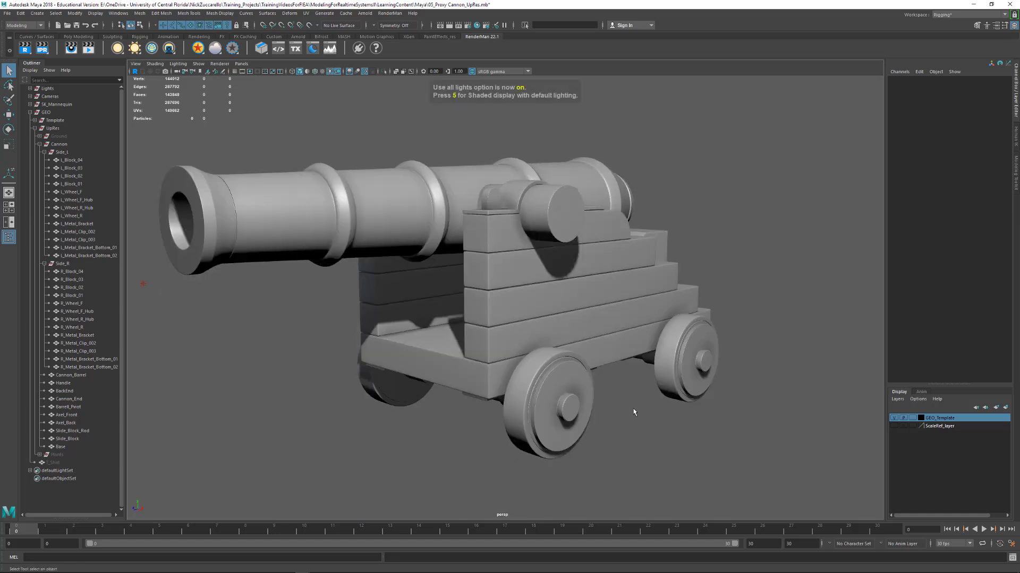
pyautogui.keyDown('alt'); pyautogui.moveTo(631, 412); pyautogui.dragTo(679, 396, button='right'); pyautogui.keyUp('alt')
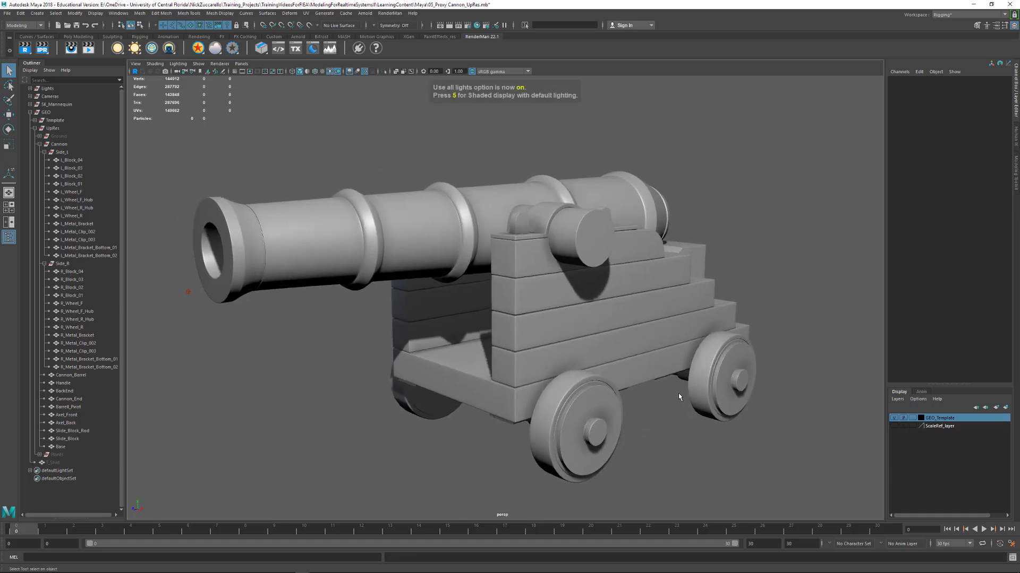